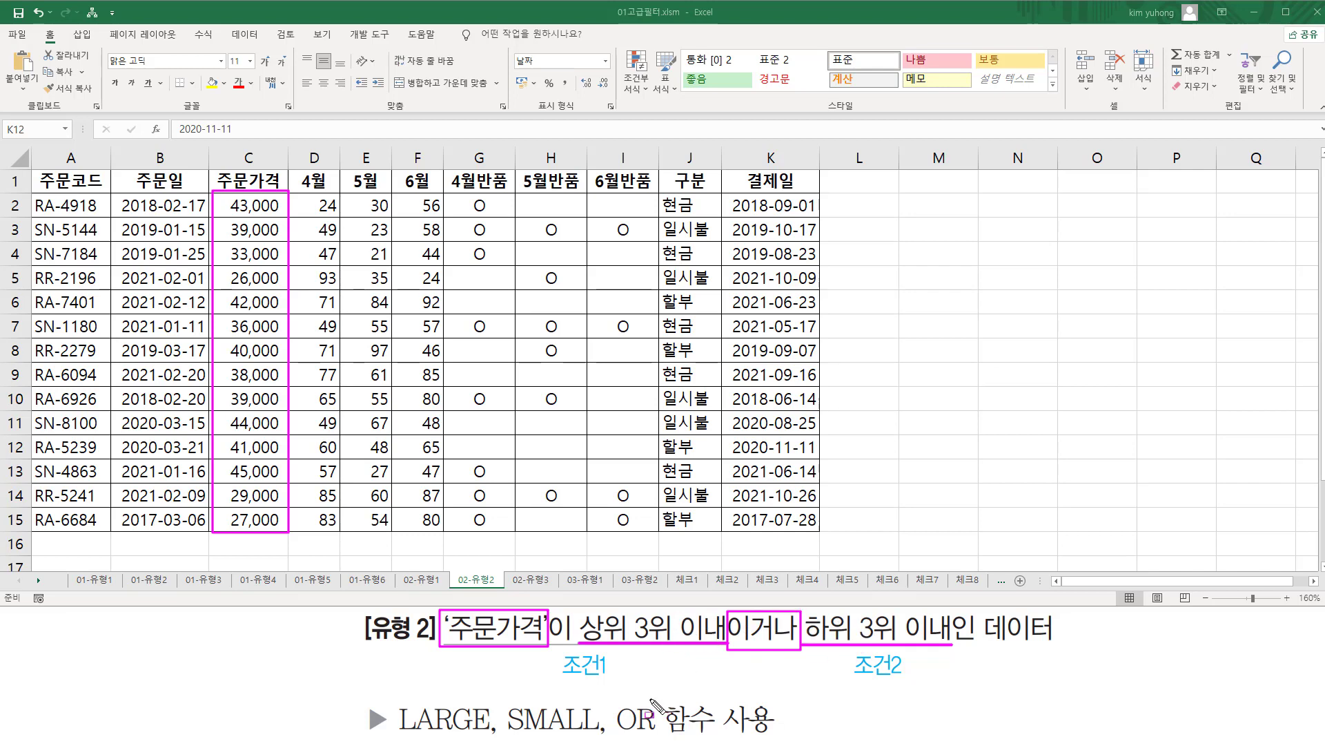
left_click_drag(616, 697, 715, 734)
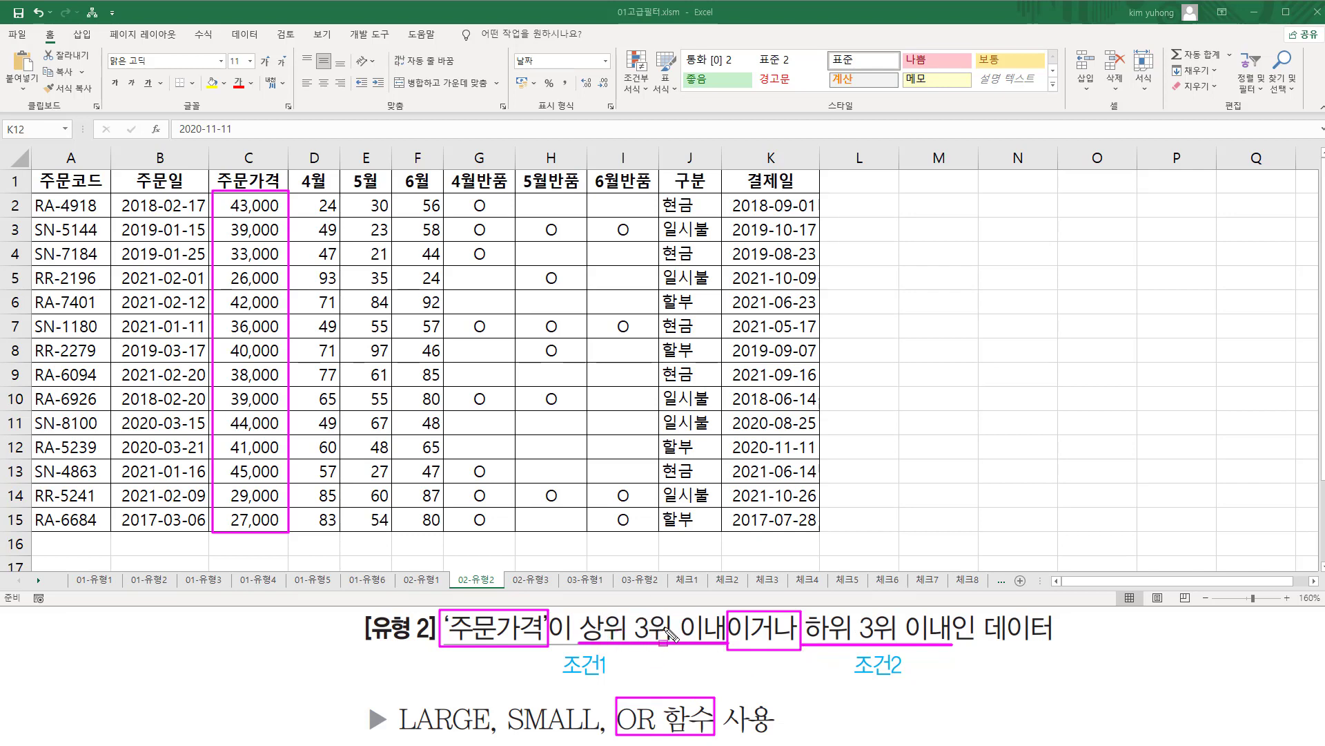
left_click_drag(405, 736, 469, 734)
left_click_drag(561, 739, 598, 737)
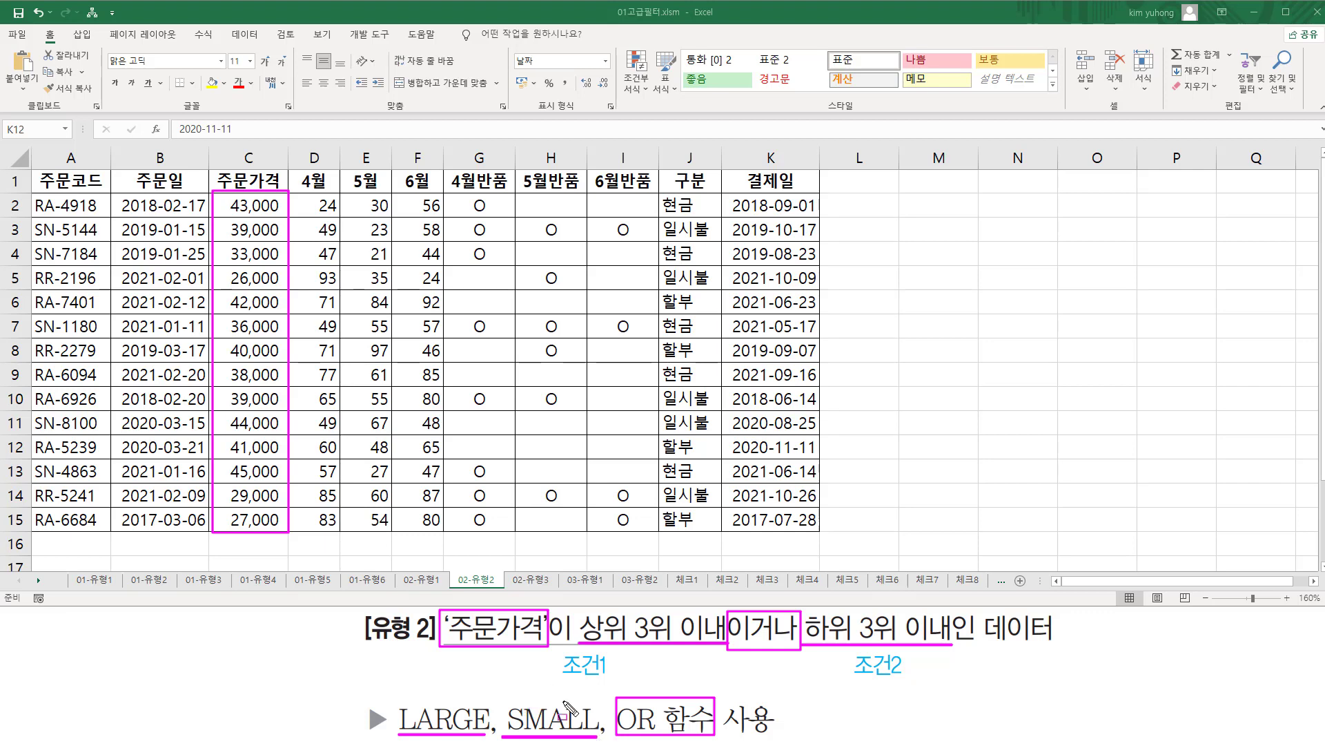
key("Escape")
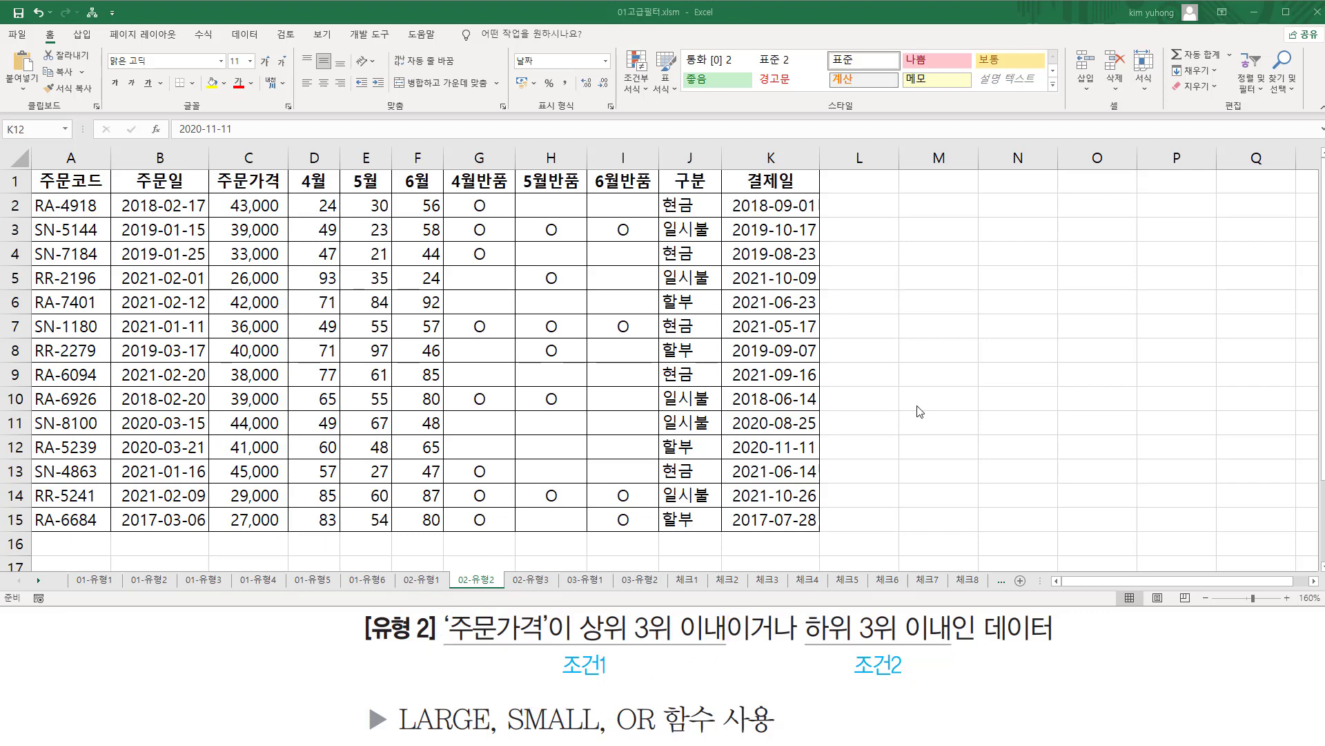
Enter the LARGE syntax note "large(범위,번째)" as text in cell M10
left_click(944, 407)
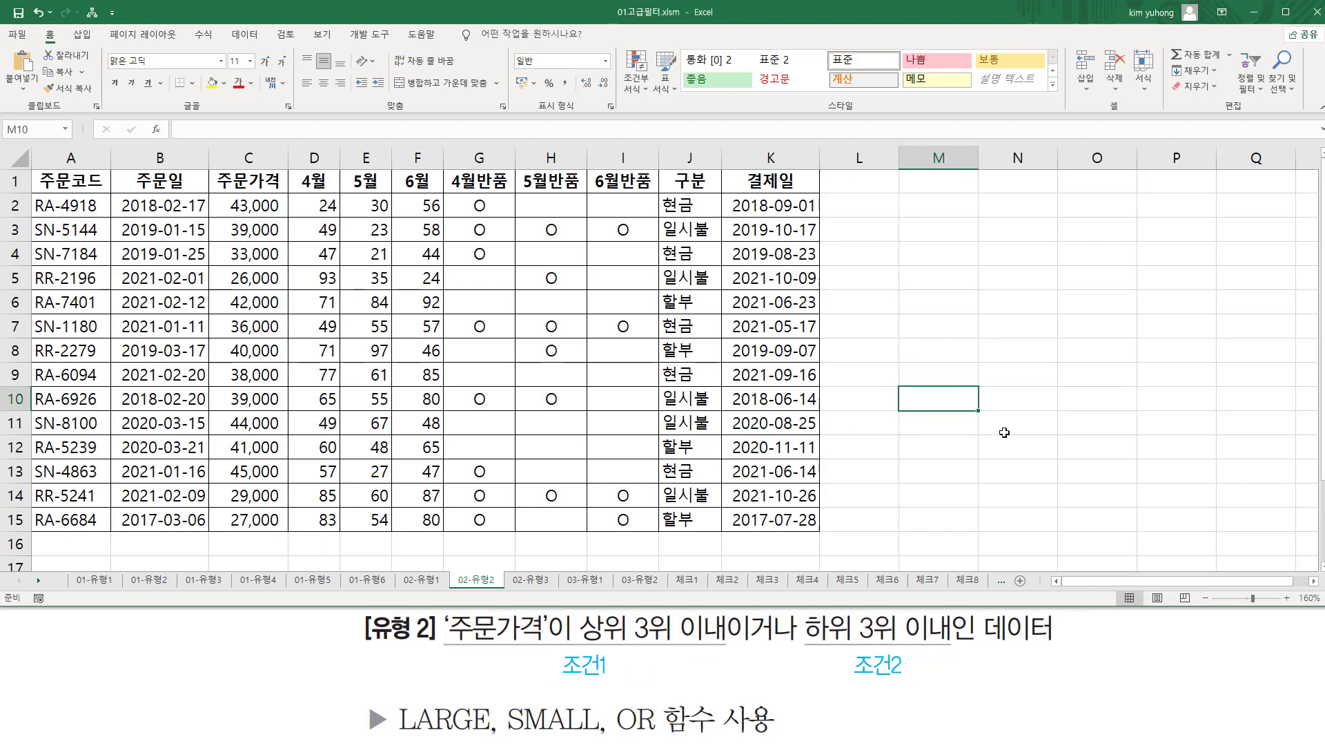
type("large(")
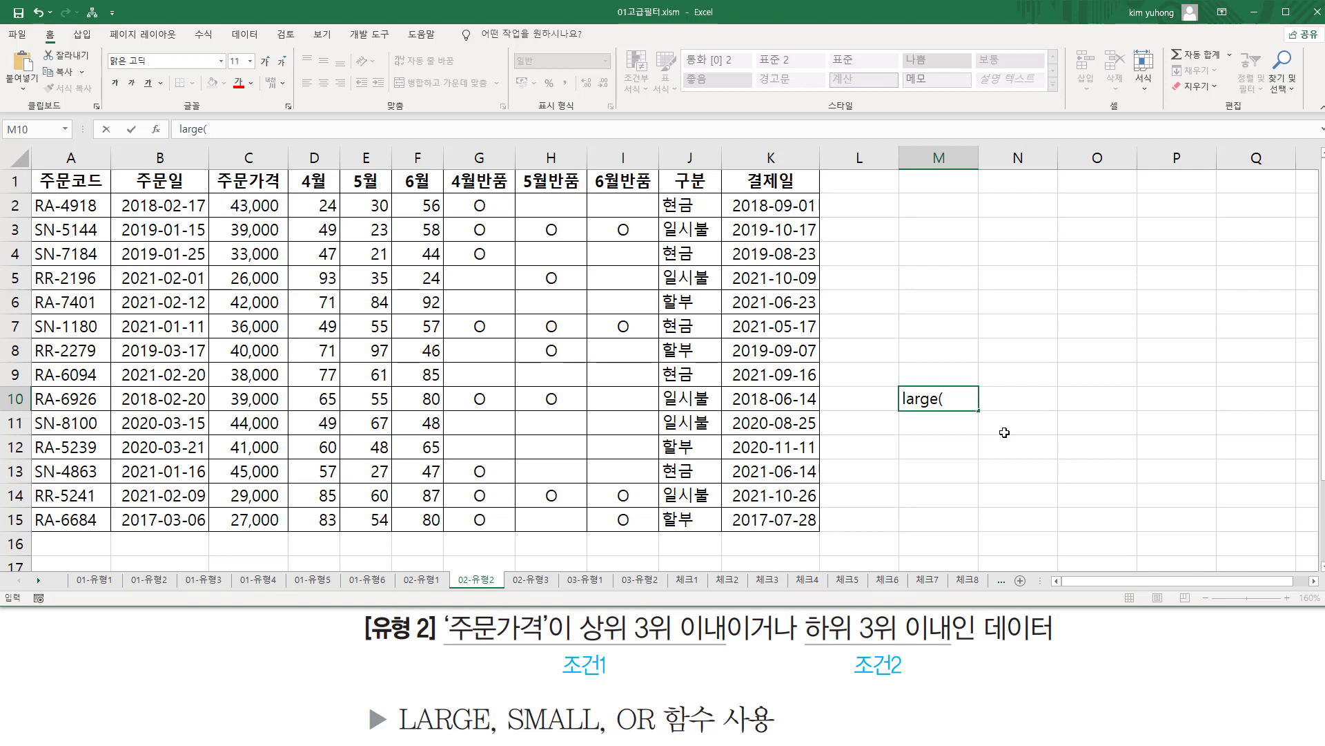
type("범위,번째")
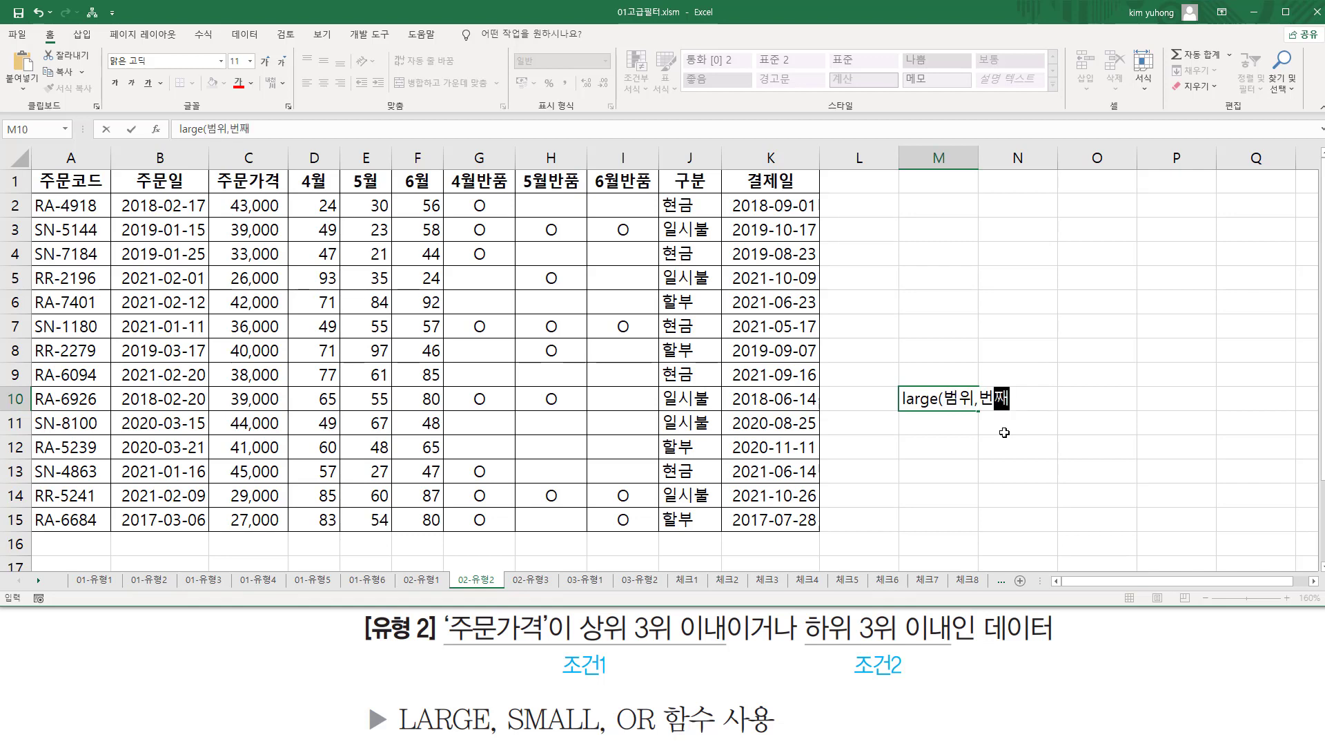
key("Return")
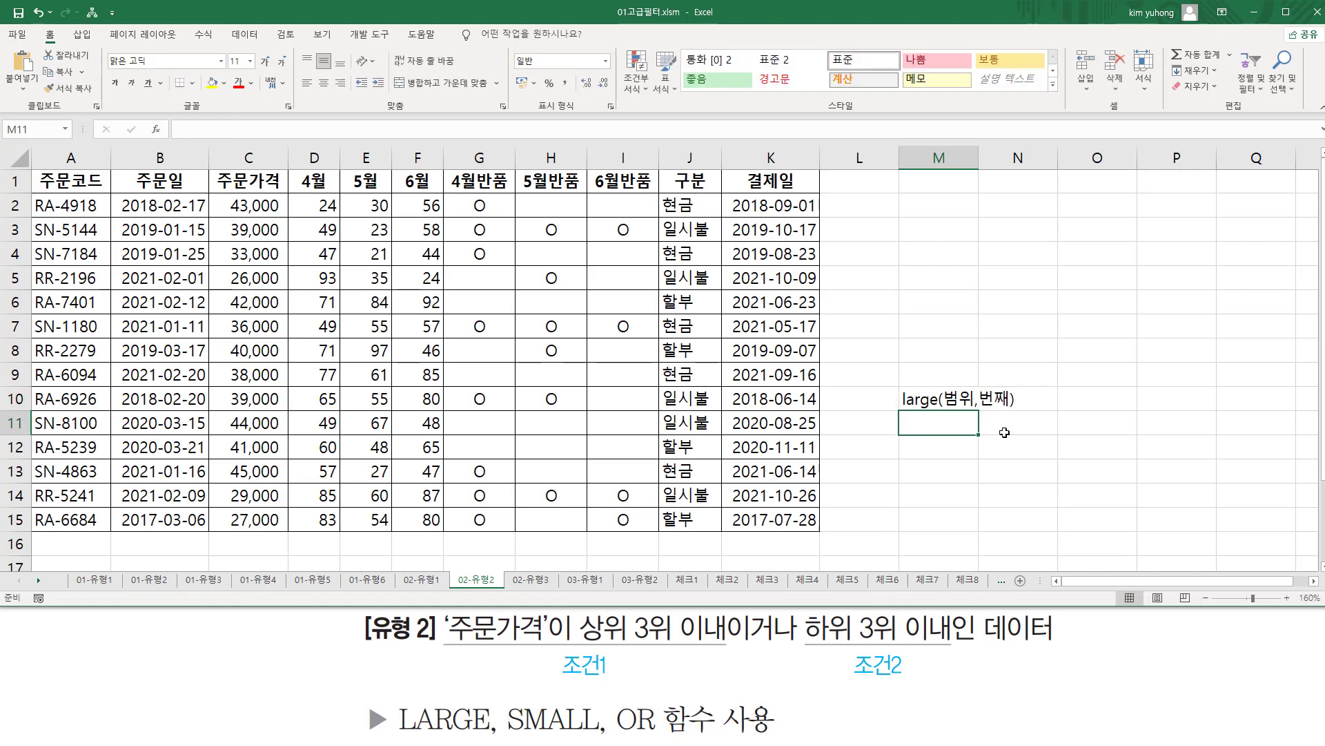
Copy the syntax note from M10 to M11 and change its function name so it reads "small(범위,번째)"
key("Up")
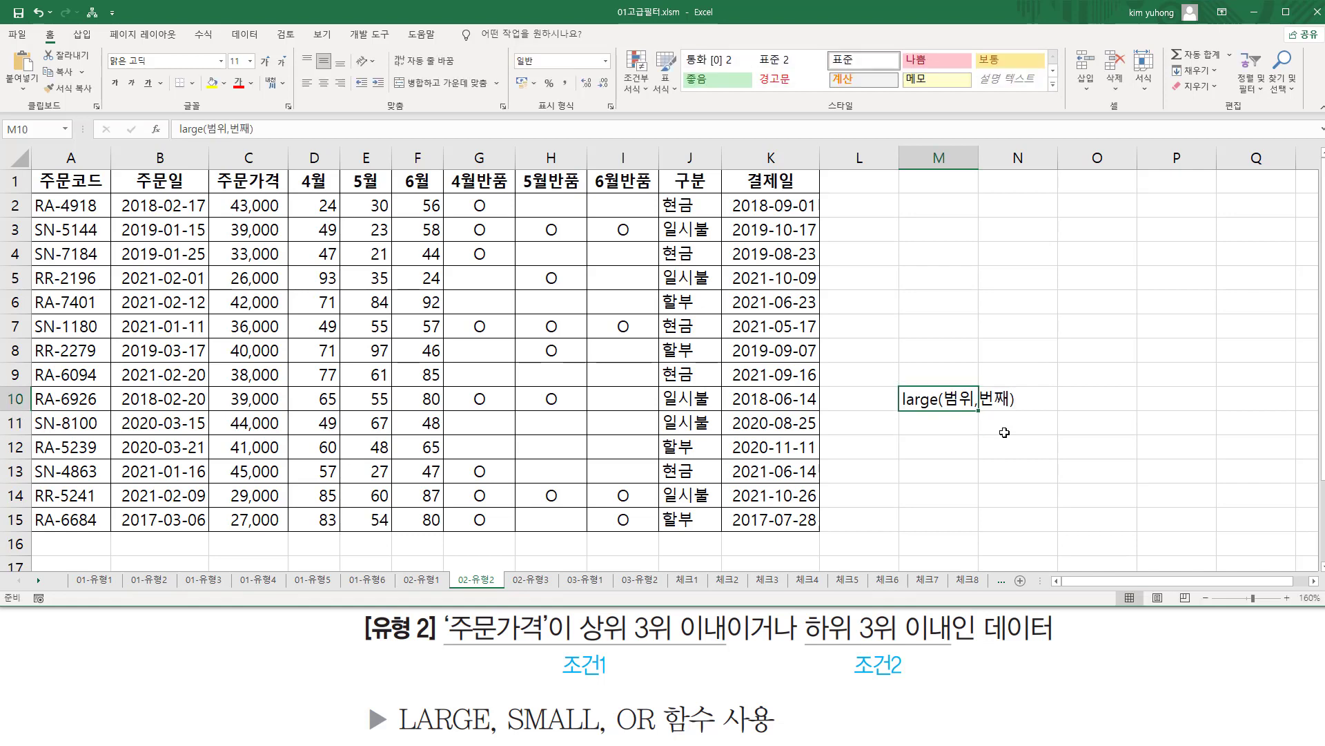
key("ctrl+c")
key("Down")
key("ctrl+v")
key("F2")
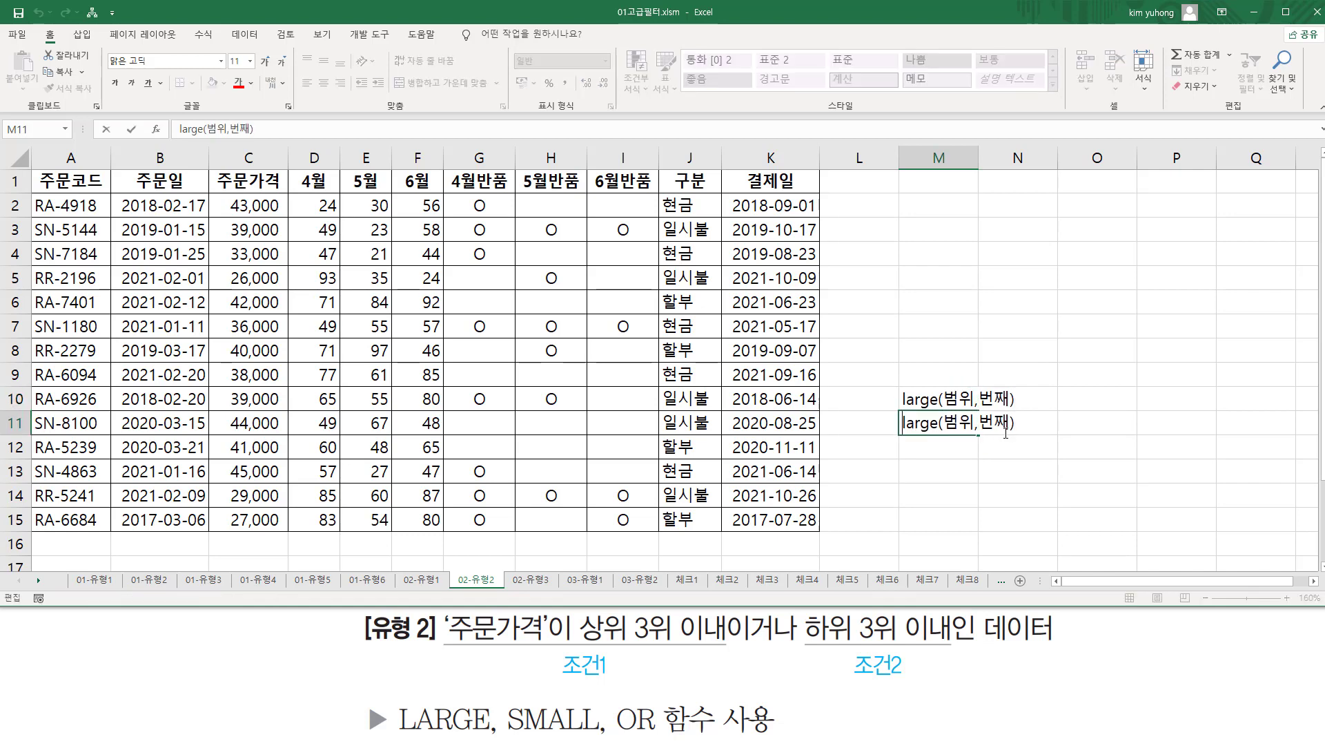
key("Home")
key("Delete")
key("Delete")
key("Delete")
key("Delete")
key("Delete")
type("ㄴ")
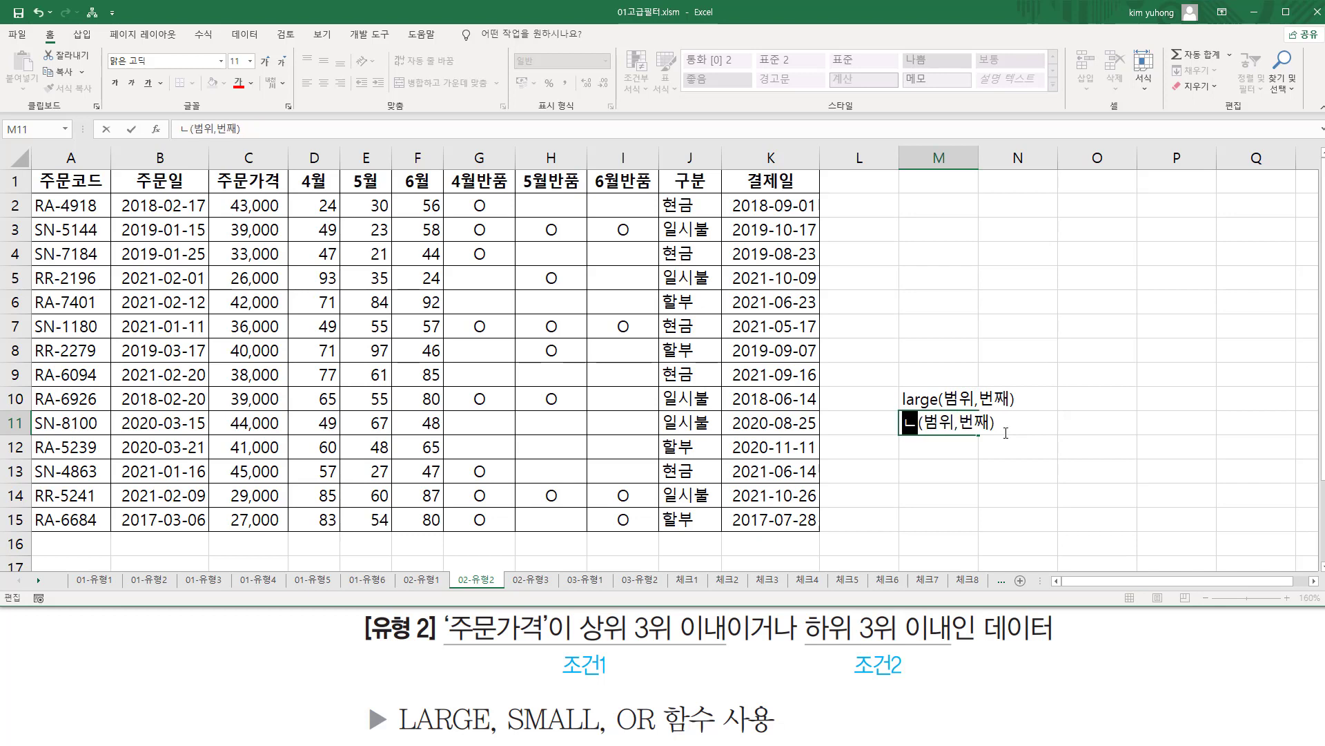
key("BackSpace")
type("small")
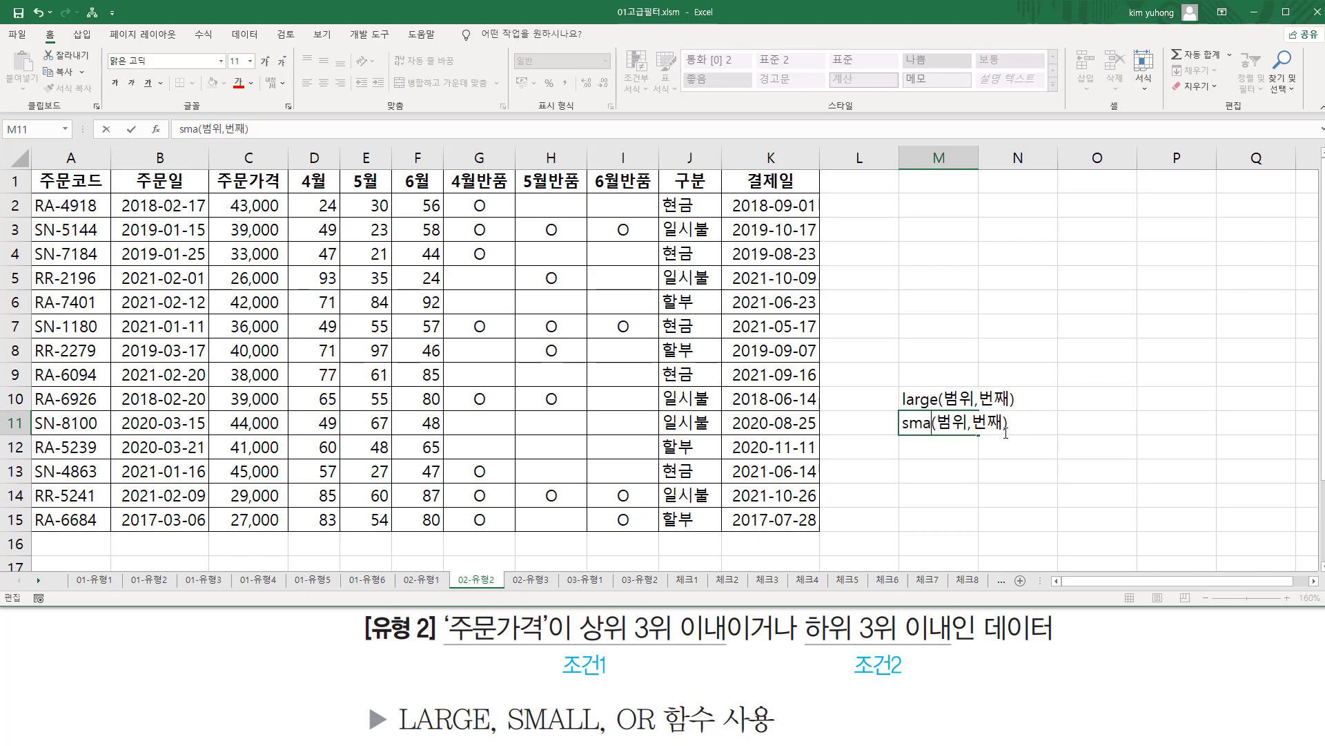
key("Return")
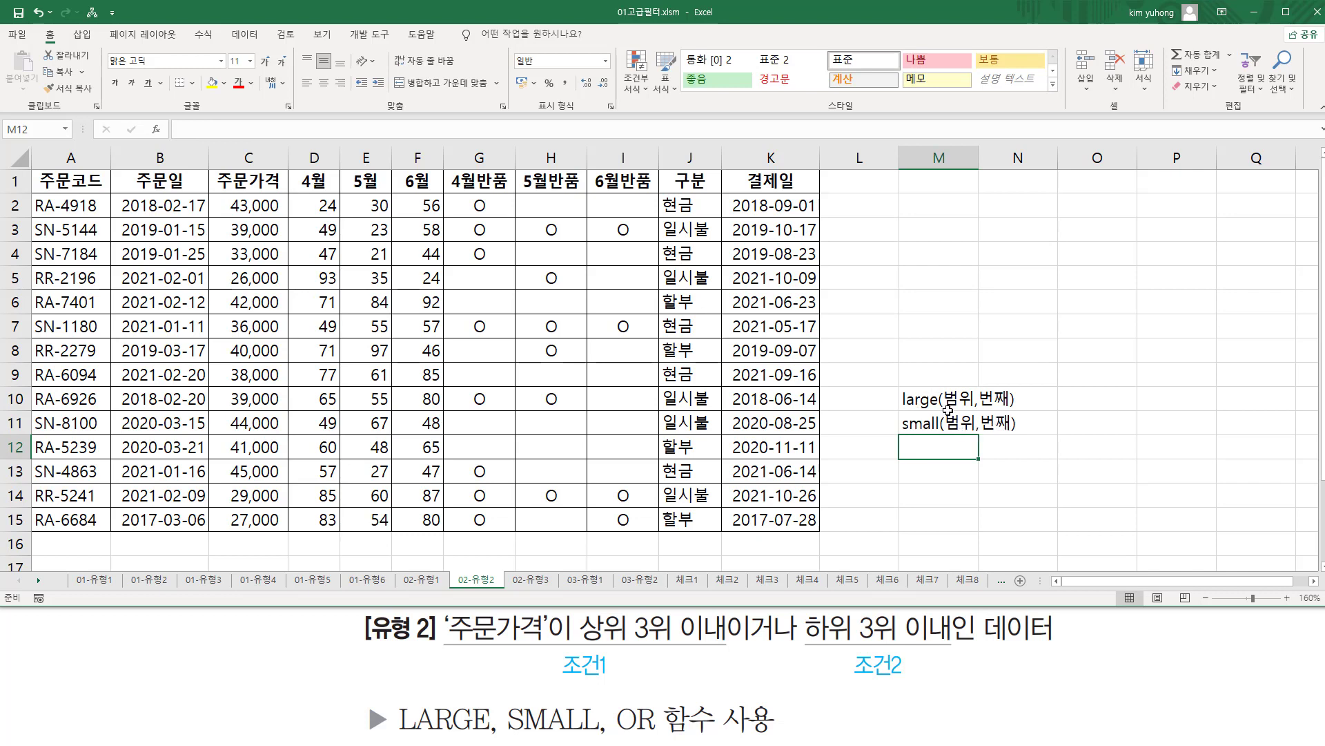
left_click_drag(950, 407, 1010, 407)
left_click_drag(900, 388, 937, 409)
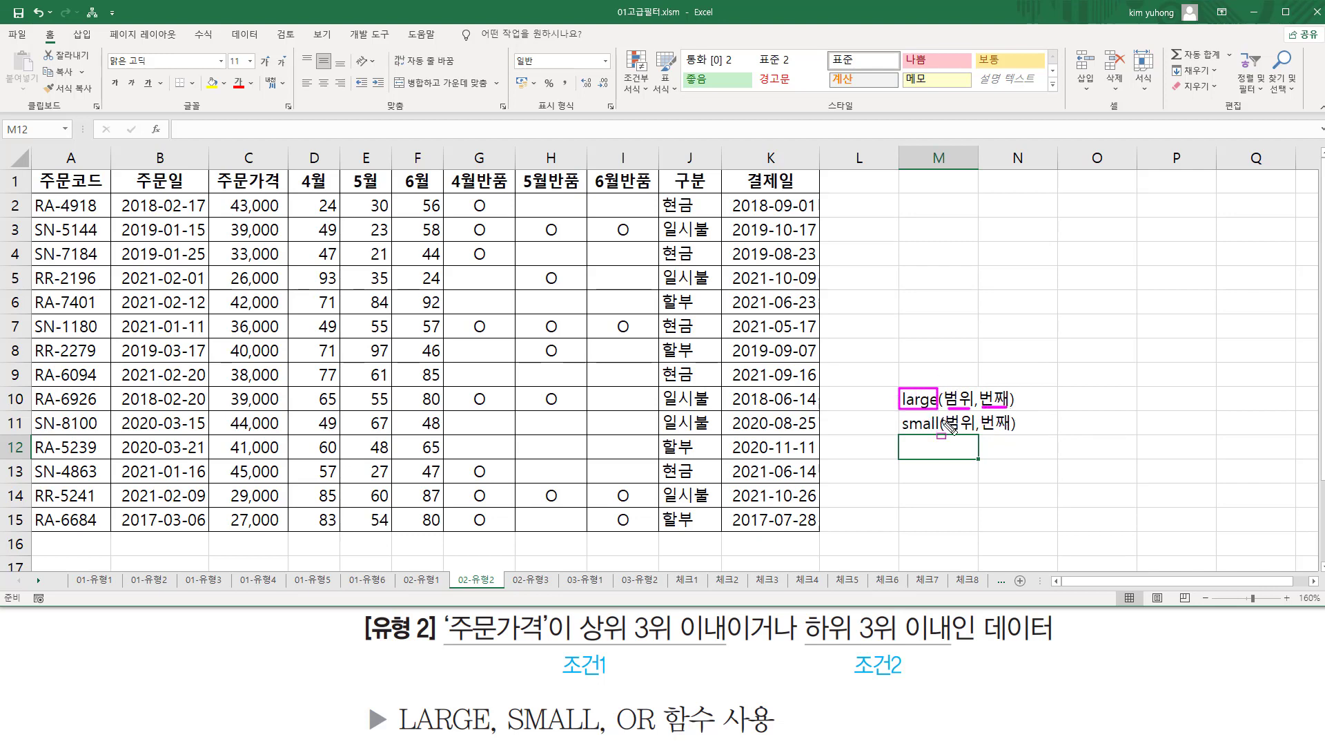
mouse_move(947, 431)
left_mouse_down()
mouse_move(973, 432)
mouse_move(900, 414)
mouse_move(942, 416)
mouse_move(901, 432)
left_mouse_up()
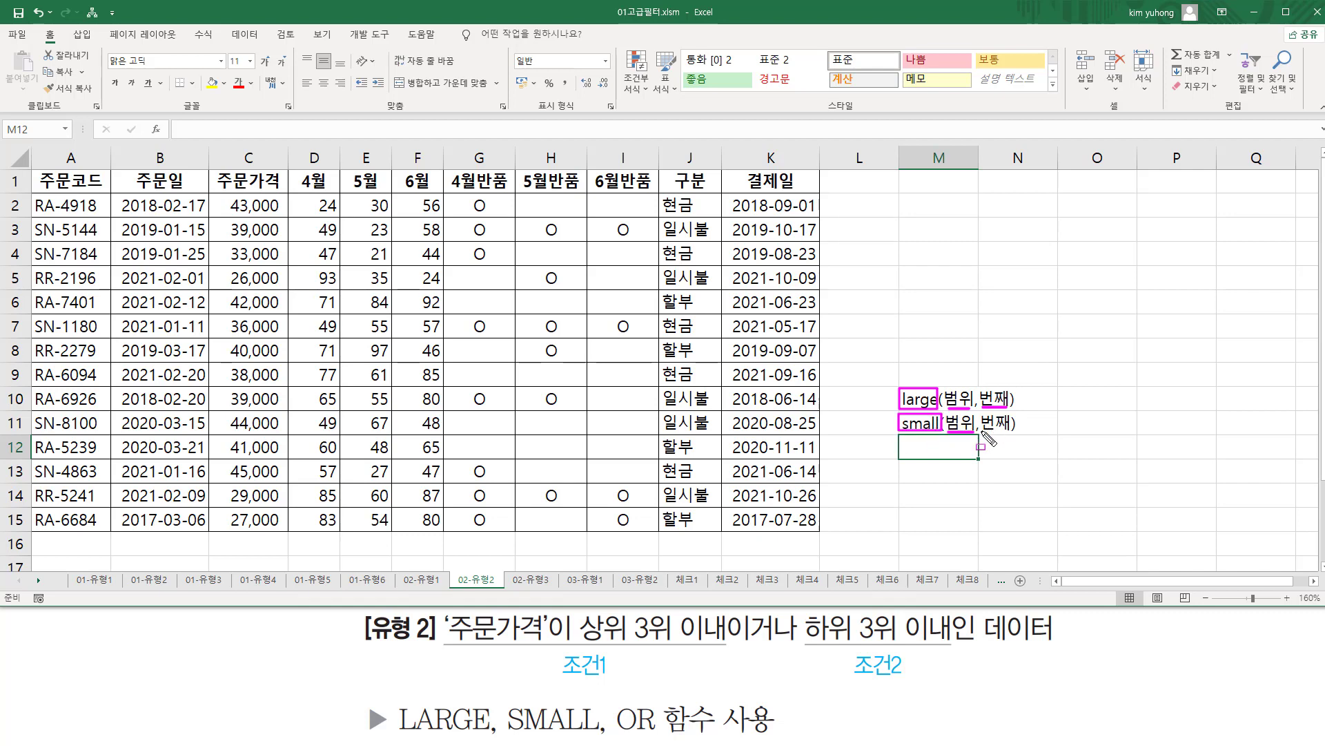
left_click_drag(981, 431, 1014, 432)
key("Escape")
Enter the header "점수" in cell M2 for a sample score list
left_click(1061, 328)
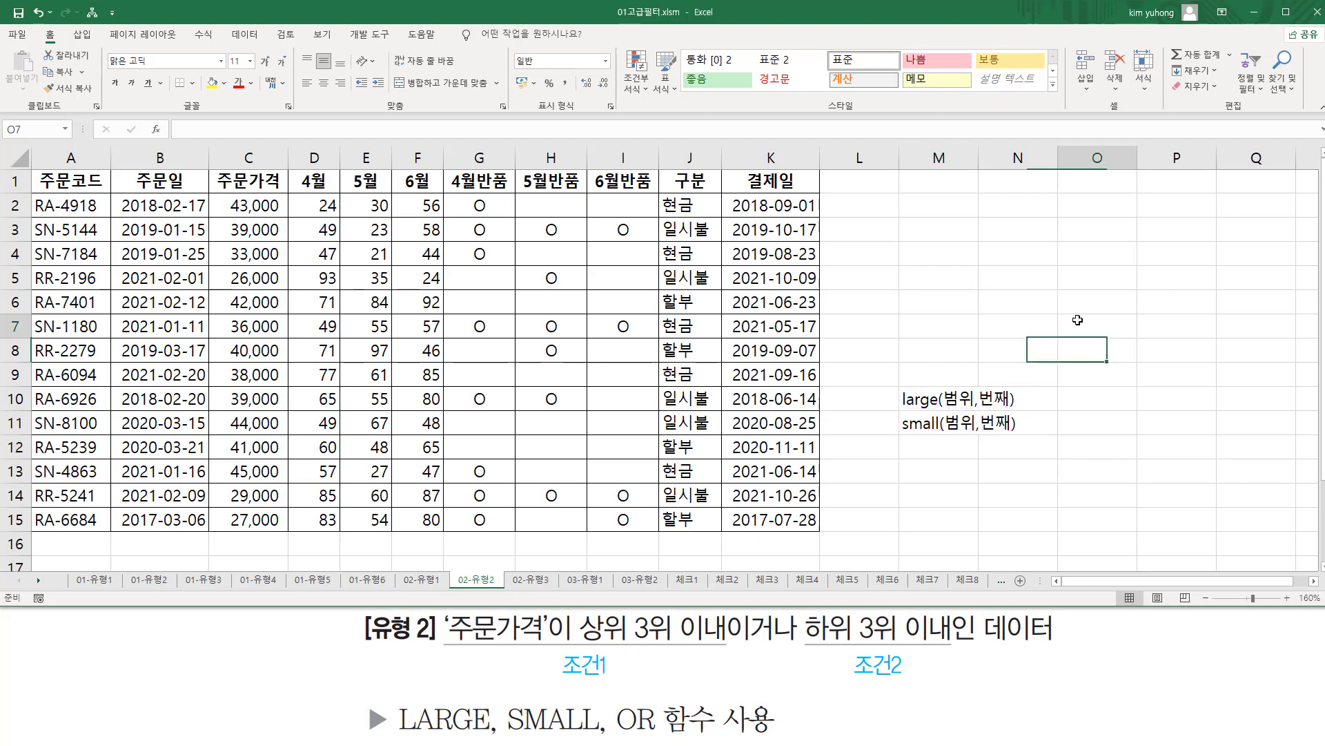
key("Up")
key("Up")
key("Up")
key("Up")
key("Up")
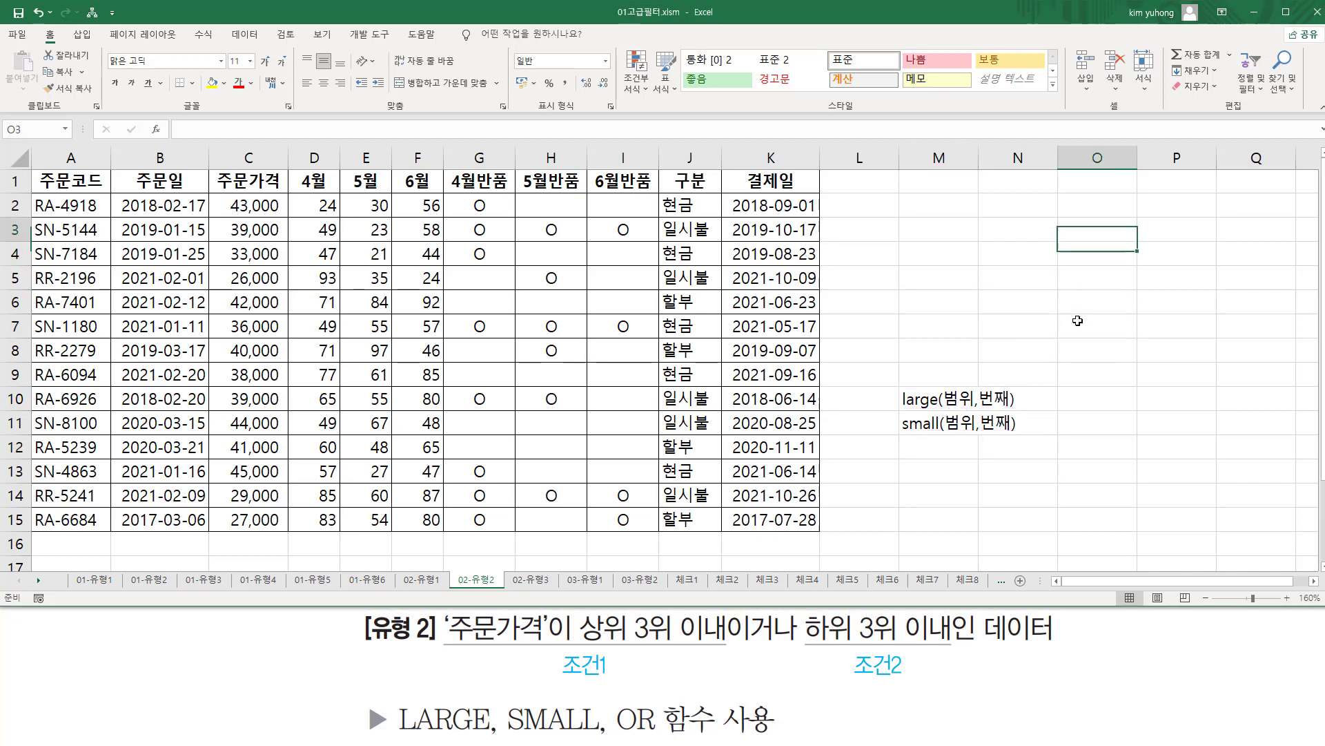
key("Left")
key("Left")
key("Left")
key("Right")
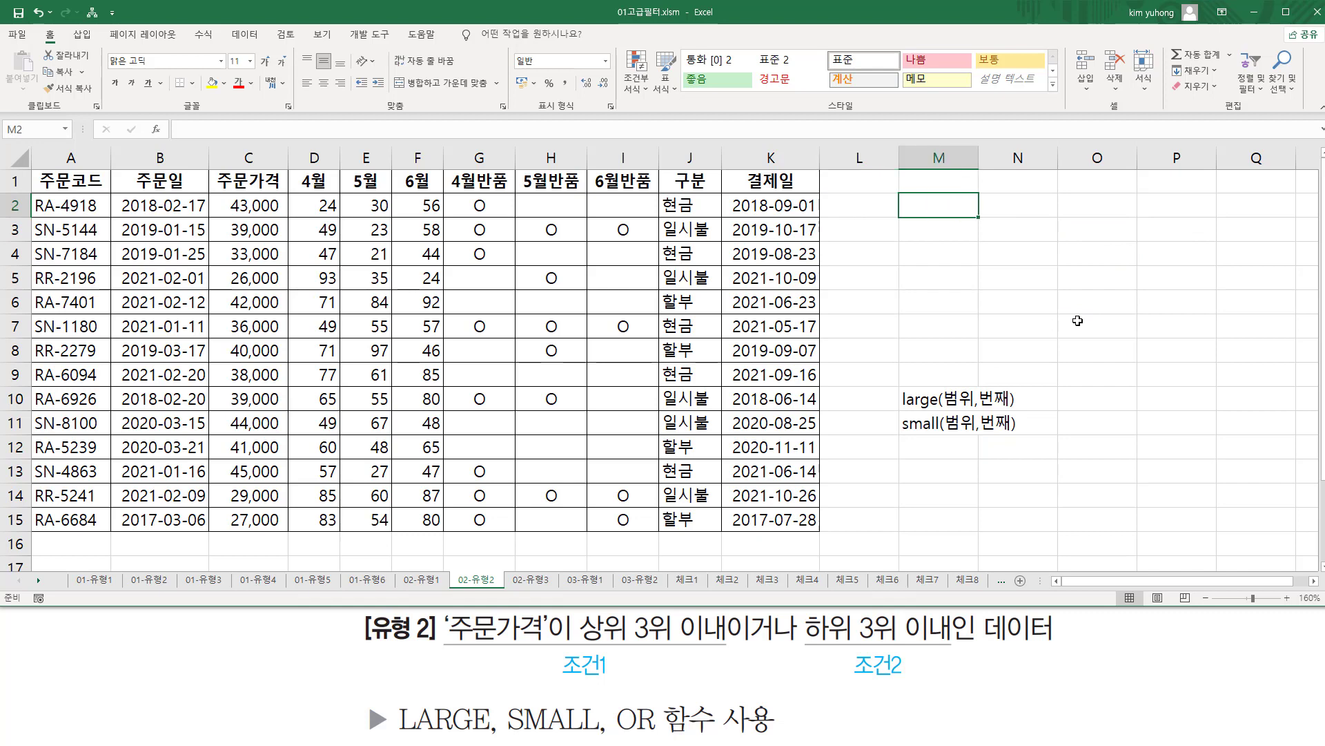
type("wj점수")
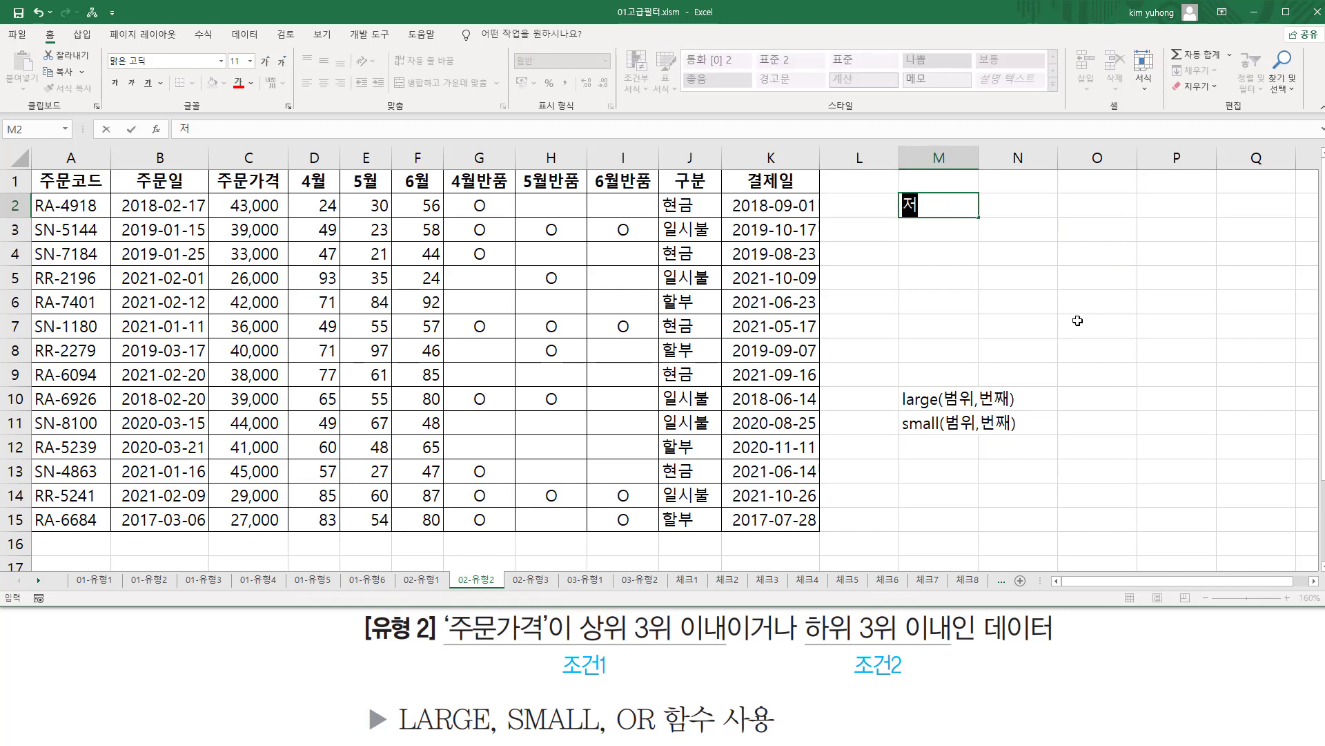
key("Return")
Fill M3:M9 under the 점수 header with the scores 100, 90, 80, 70, 60, 50 and 40
type("10")
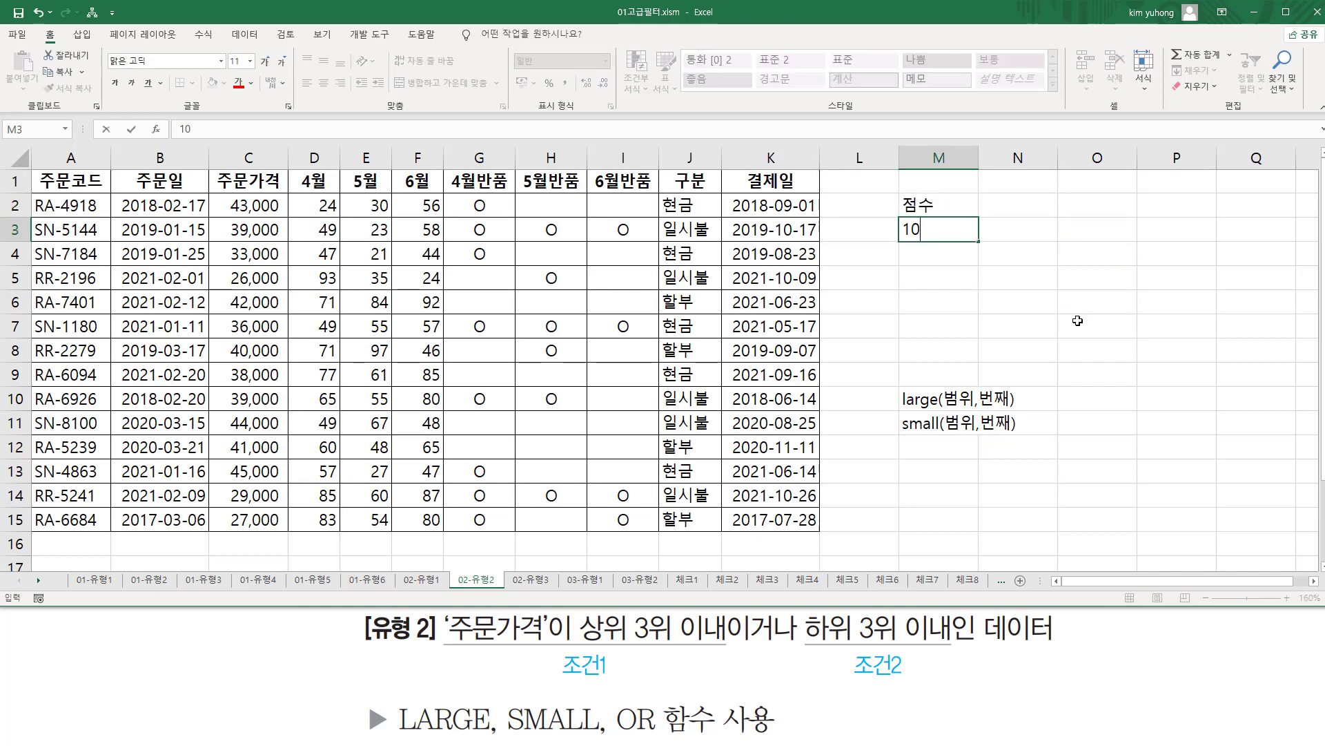
type("00")
key("BackSpace")
key("Return")
type("90")
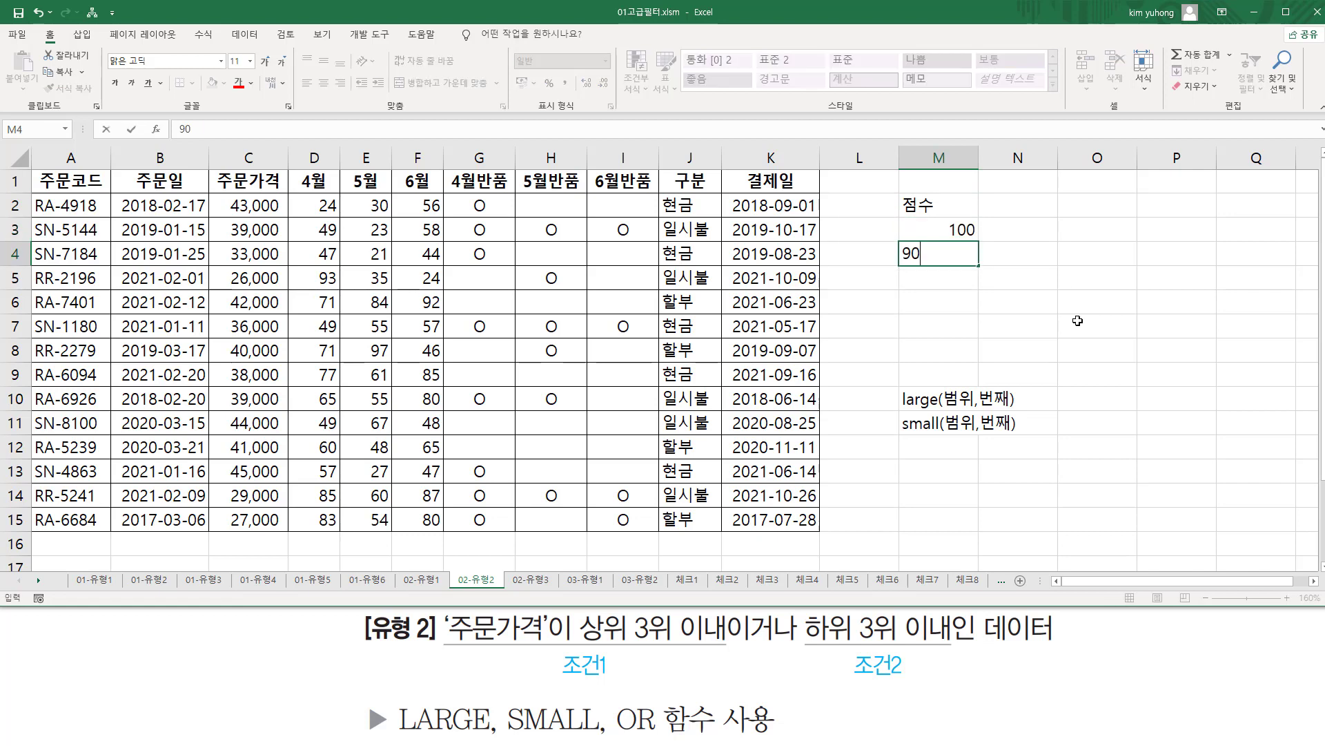
key("Return")
type("80")
key("Return")
type("70")
key("Return")
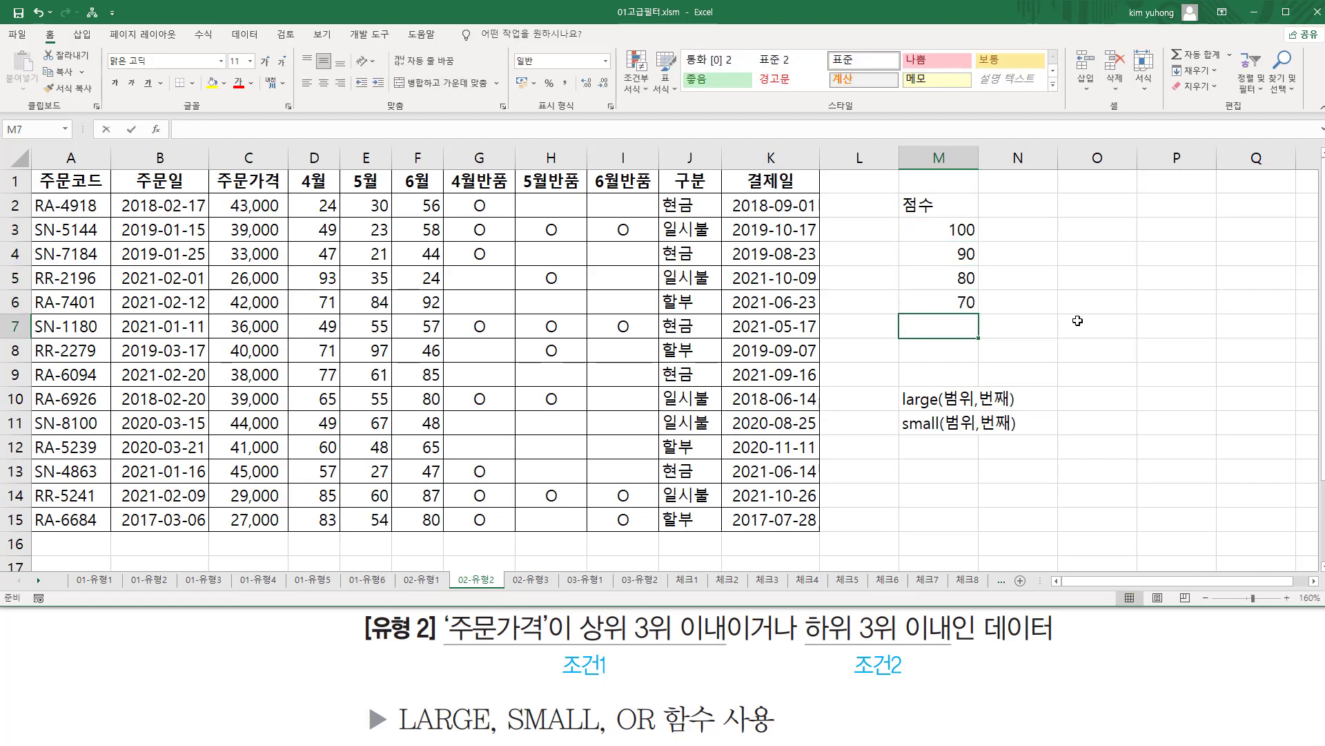
type("60")
key("Return")
type("50")
key("Return")
type("40")
key("Return")
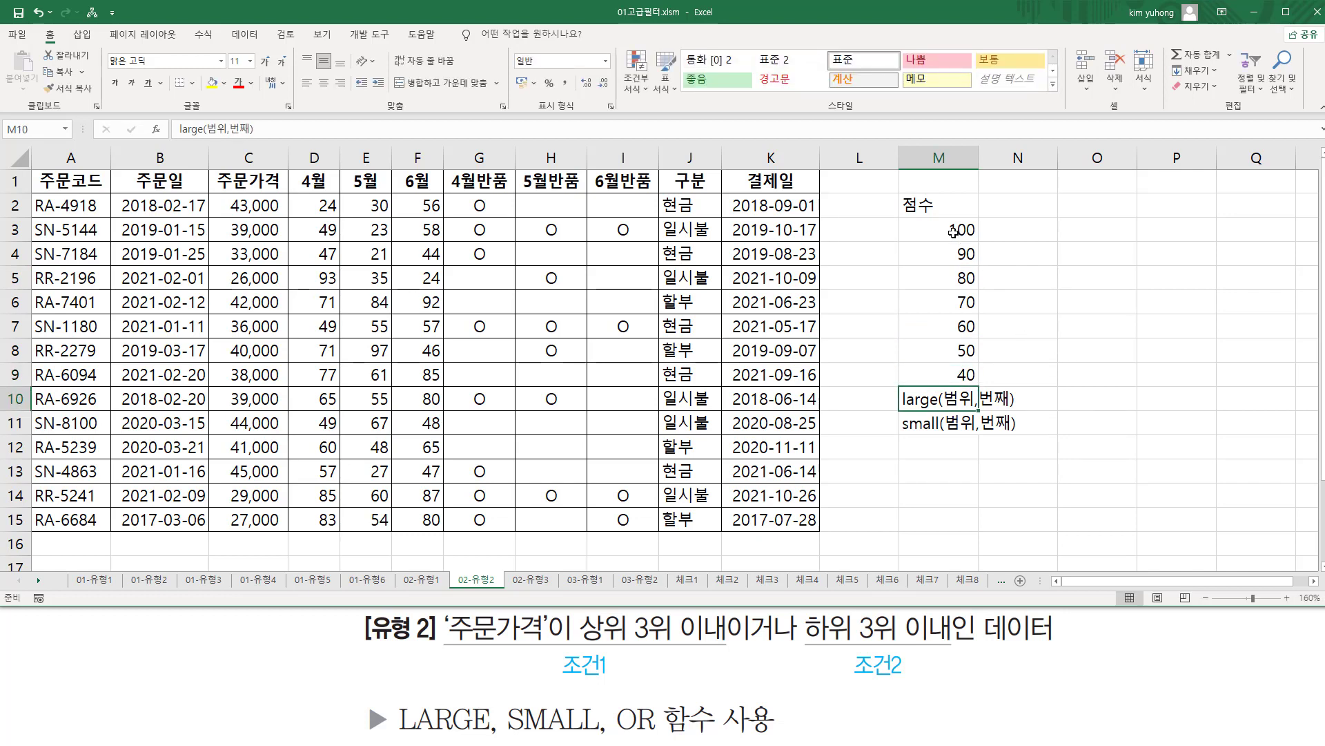
Apply all borders to the score list M2:M9 and center its contents horizontally
left_click_drag(963, 208, 967, 376)
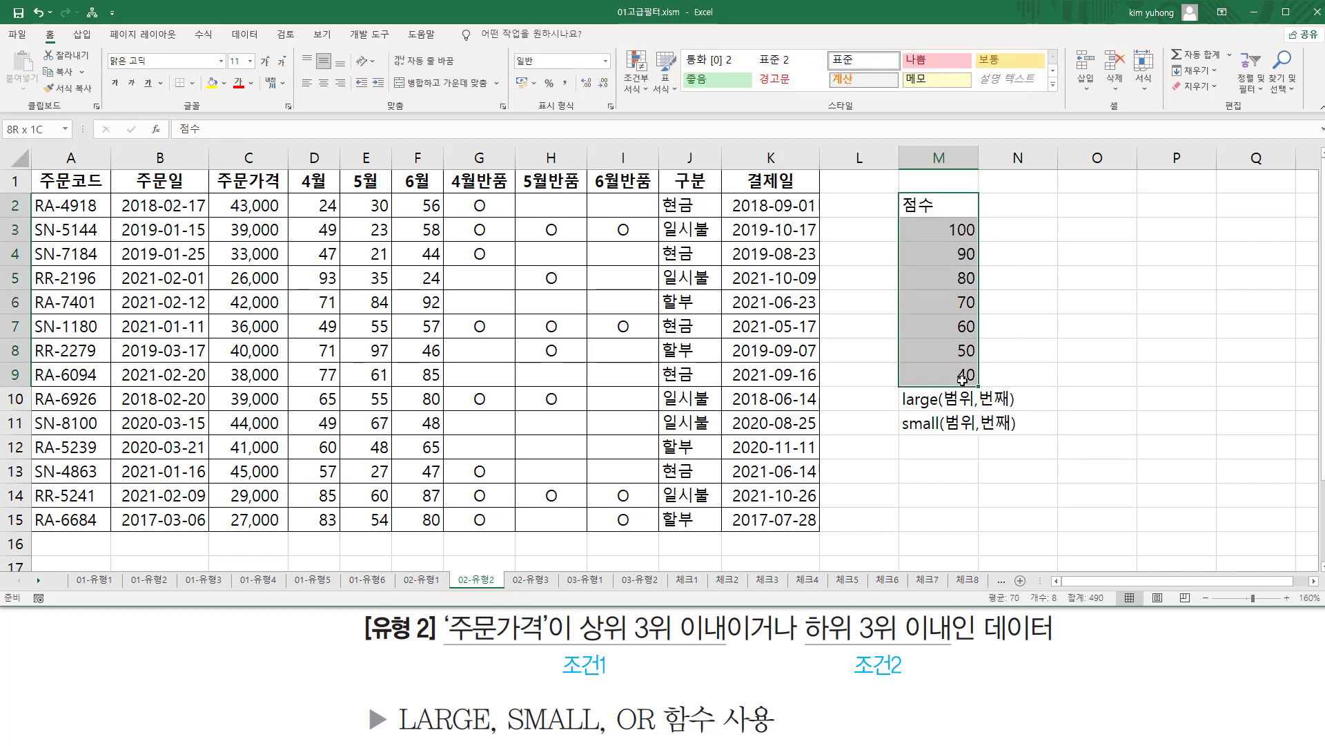
left_click(193, 82)
left_click(221, 239)
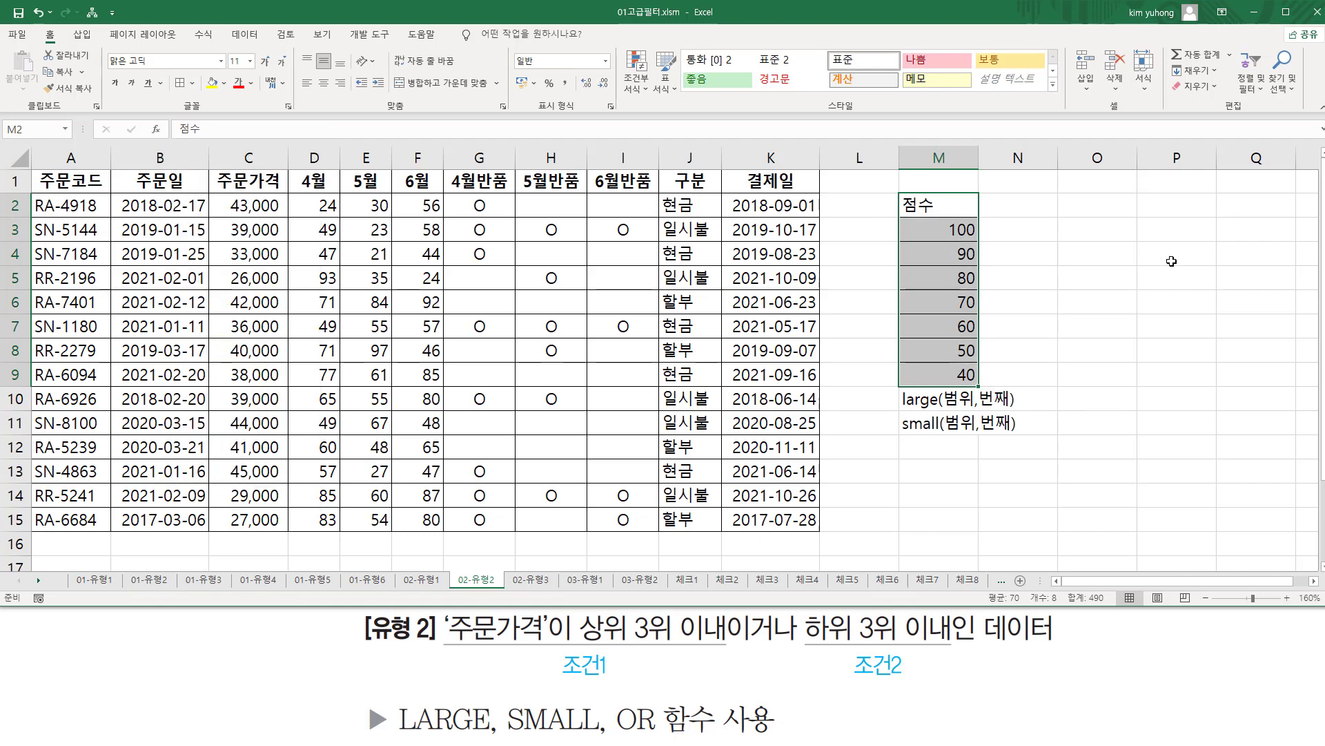
left_click(323, 83)
left_click(1065, 262)
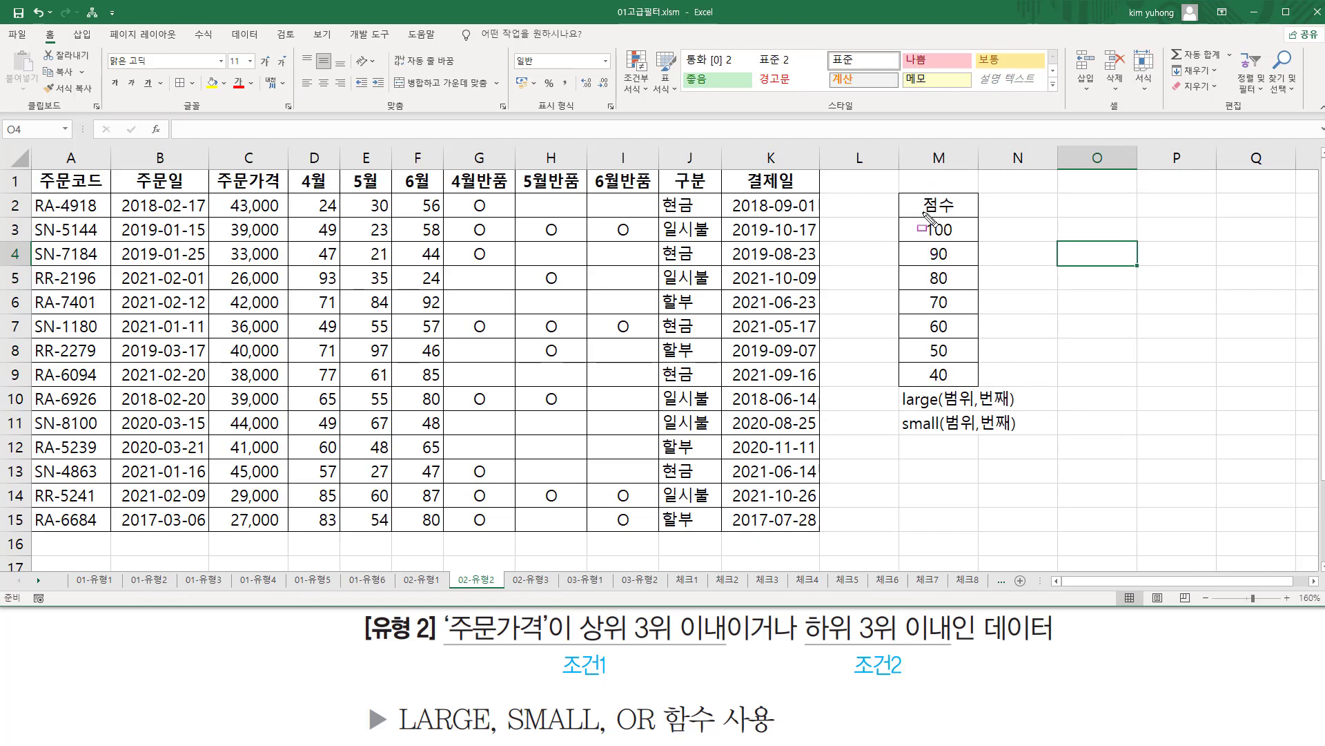
mouse_move(923, 217)
left_mouse_down()
mouse_move(955, 234)
mouse_move(959, 303)
mouse_move(958, 288)
left_mouse_up()
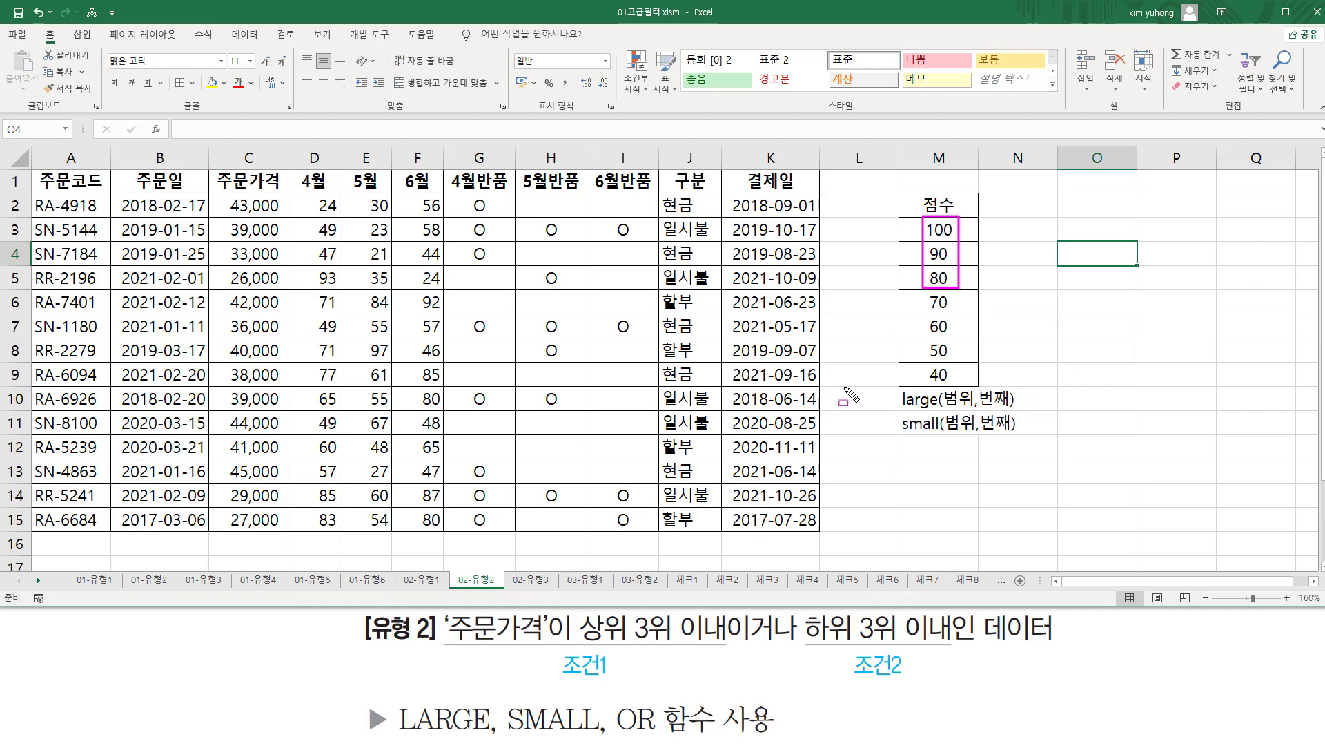
mouse_move(580, 645)
left_mouse_down()
mouse_move(731, 664)
mouse_move(730, 612)
left_mouse_up()
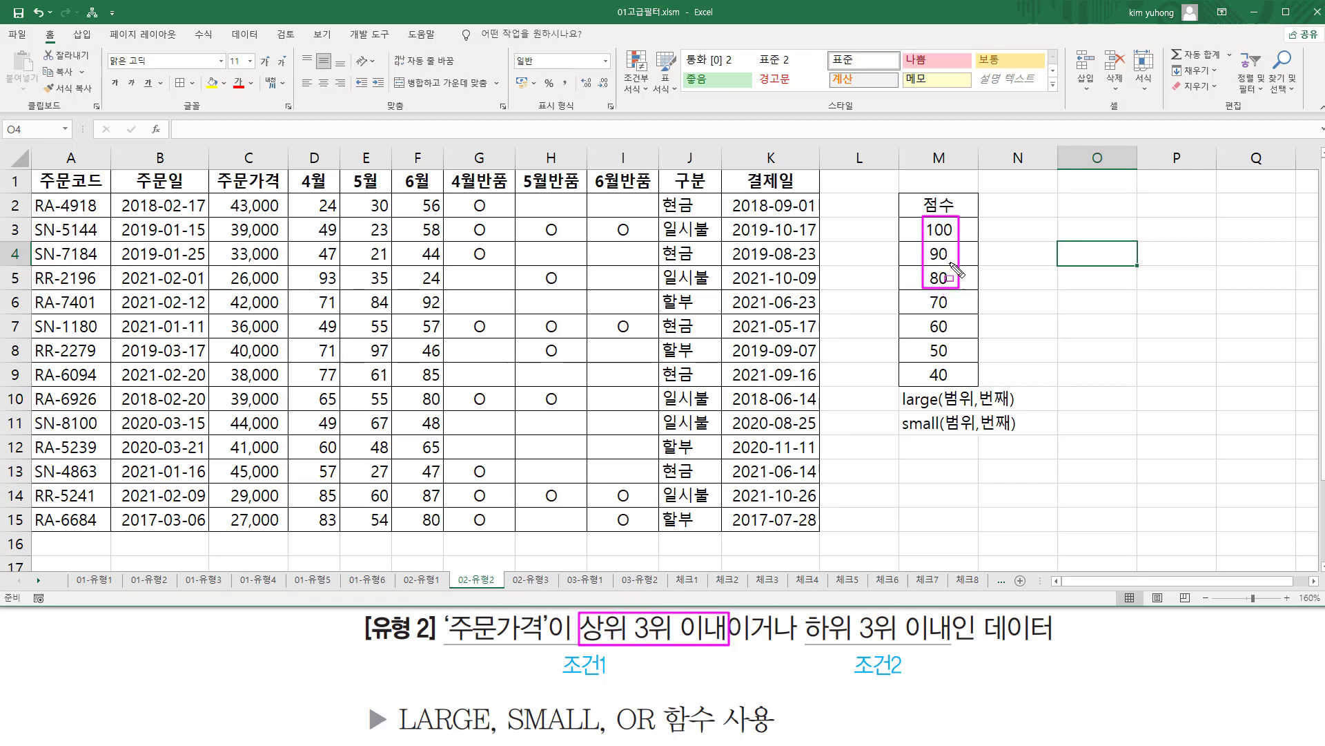
left_click_drag(805, 644, 950, 643)
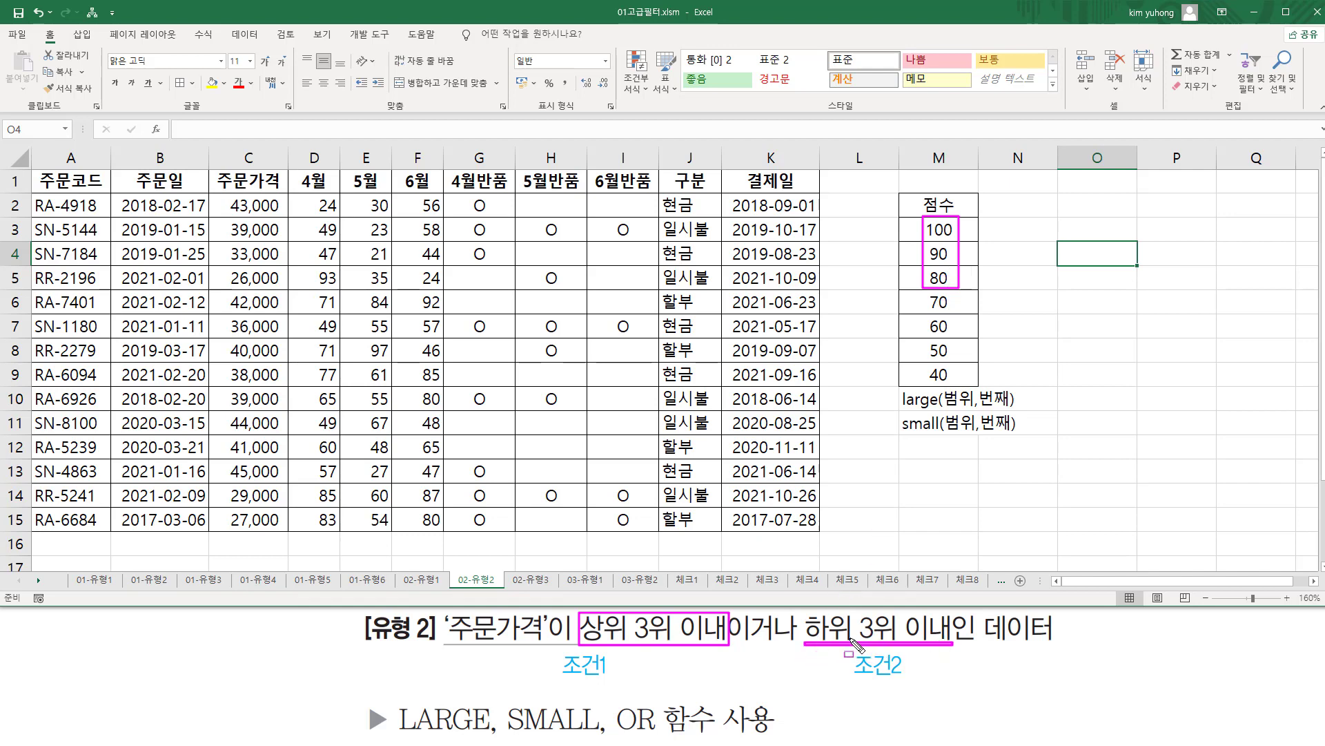
left_click_drag(914, 361, 966, 385)
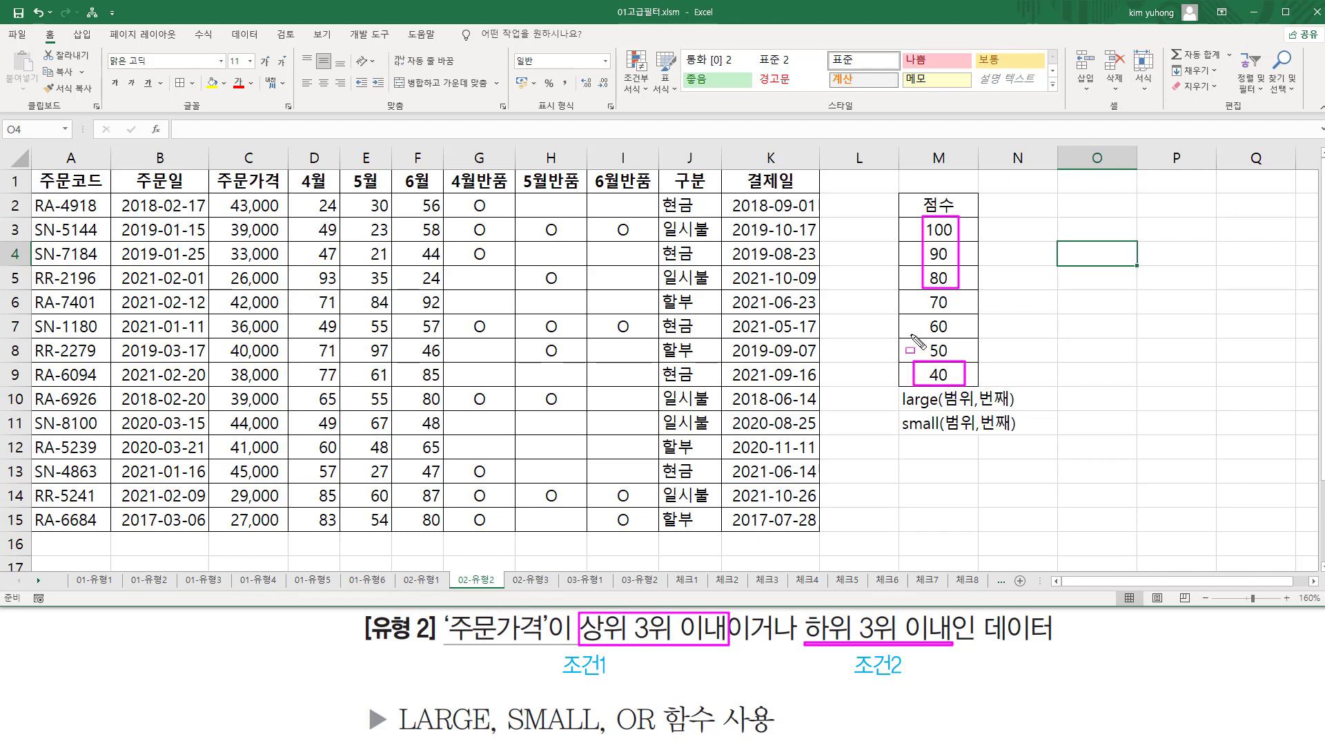
left_click_drag(912, 334, 962, 361)
mouse_move(911, 316)
left_mouse_down()
mouse_move(968, 334)
mouse_move(967, 384)
left_mouse_up()
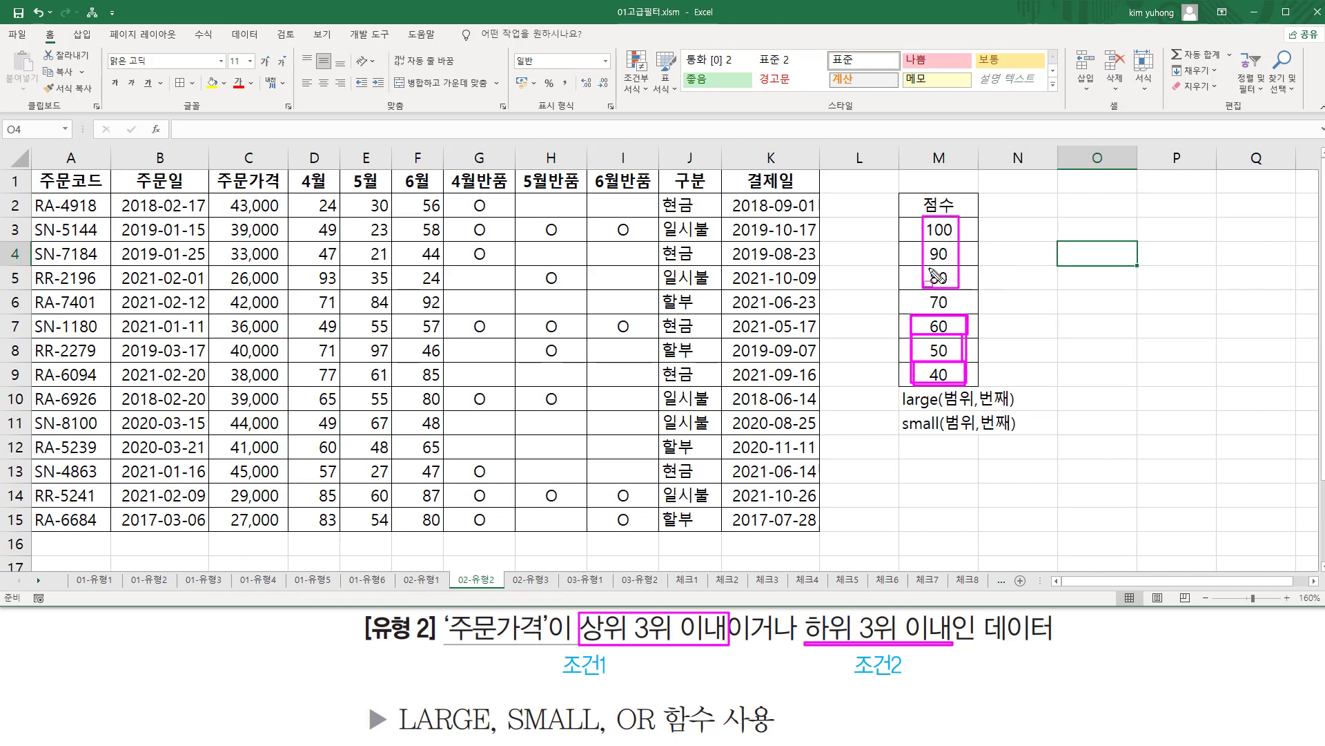
left_click_drag(899, 410, 943, 410)
mouse_move(892, 214)
left_mouse_down()
mouse_move(893, 385)
mouse_move(984, 390)
left_mouse_up()
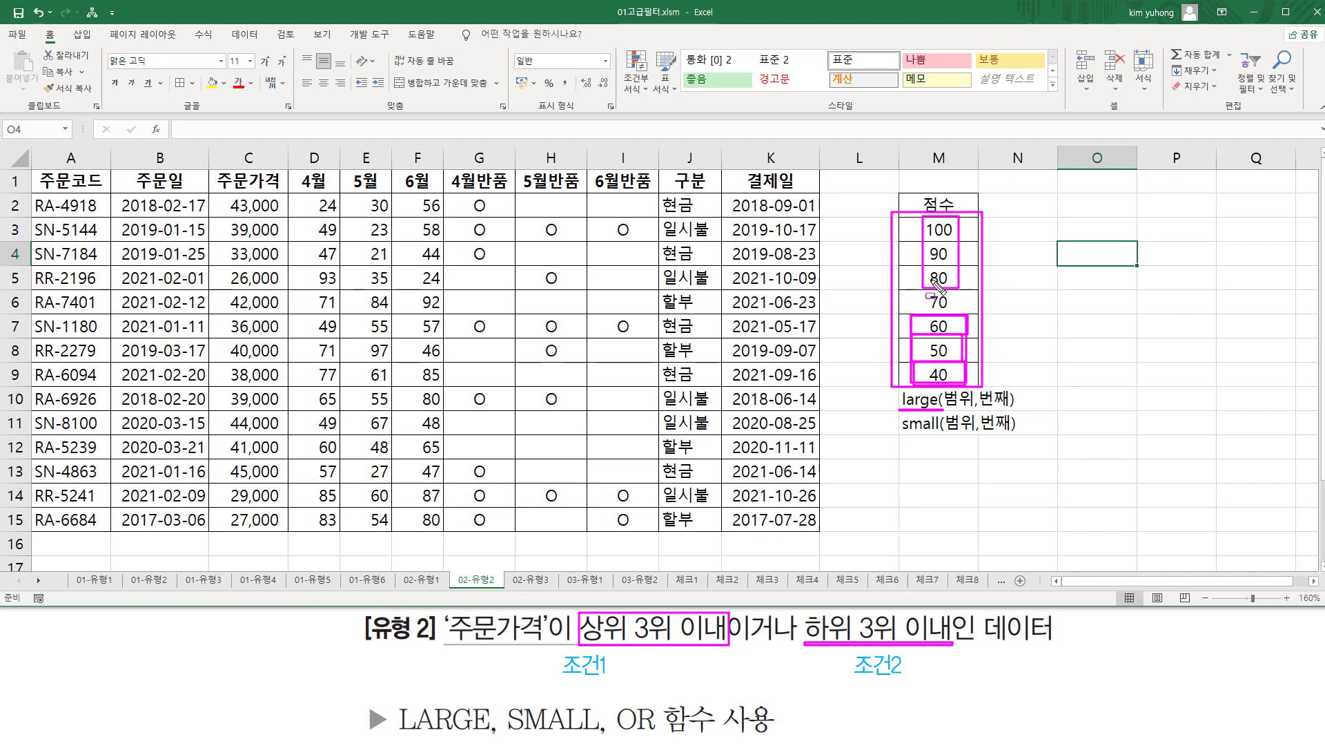
mouse_move(932, 285)
left_mouse_down()
mouse_move(952, 286)
mouse_move(951, 271)
left_mouse_up()
left_click_drag(928, 237, 951, 238)
left_click_drag(955, 279, 995, 279)
mouse_move(894, 214)
left_mouse_down()
mouse_move(892, 296)
mouse_move(980, 390)
left_mouse_up()
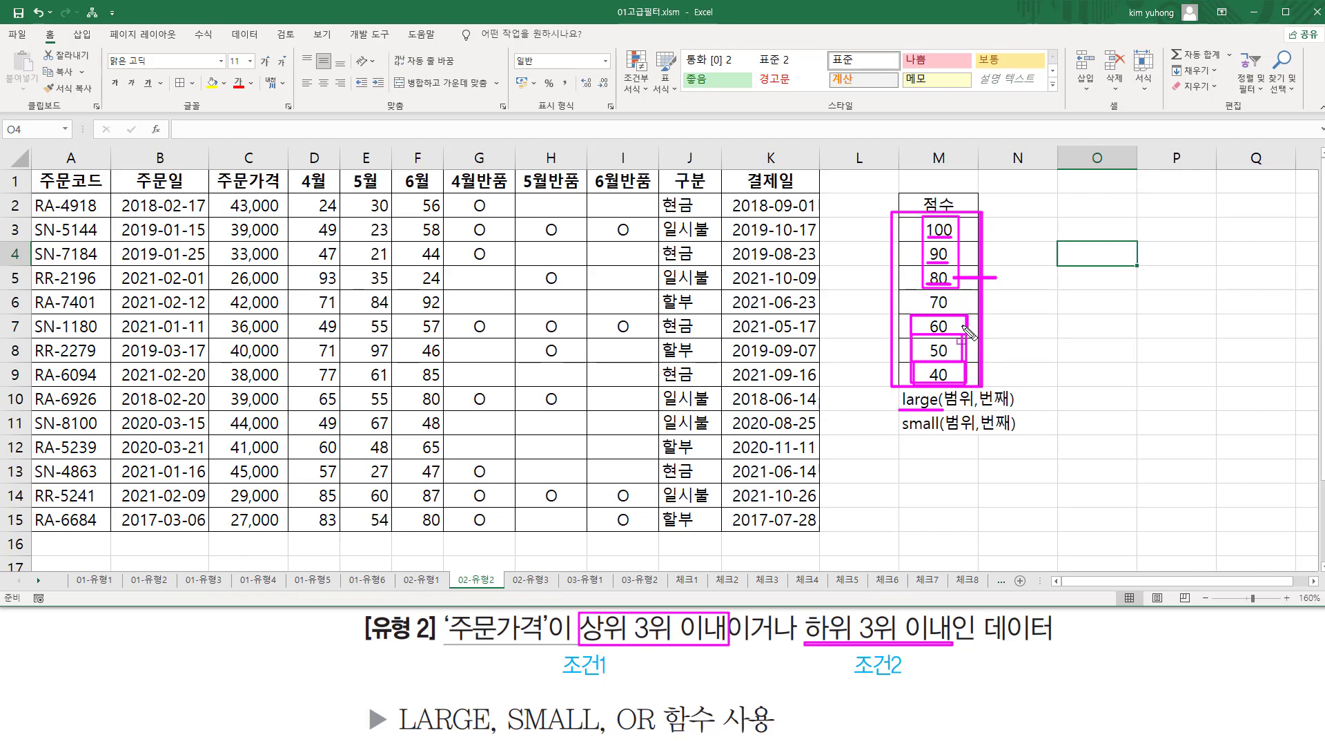
left_click_drag(960, 326, 994, 325)
key("Escape")
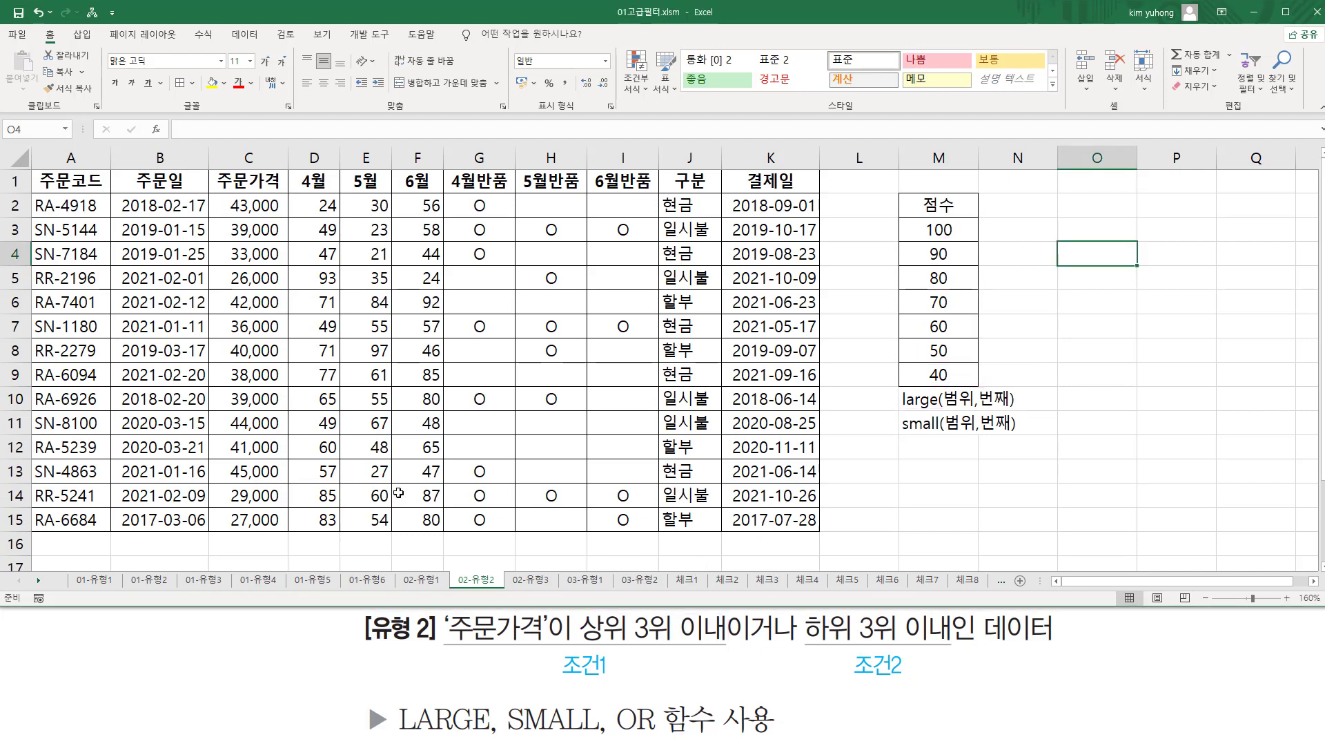
Enter the criteria header "조건" in cell A17 below the order table
scroll(104, 448, "down", 2)
scroll(103, 449, "down", 1)
left_click(83, 400)
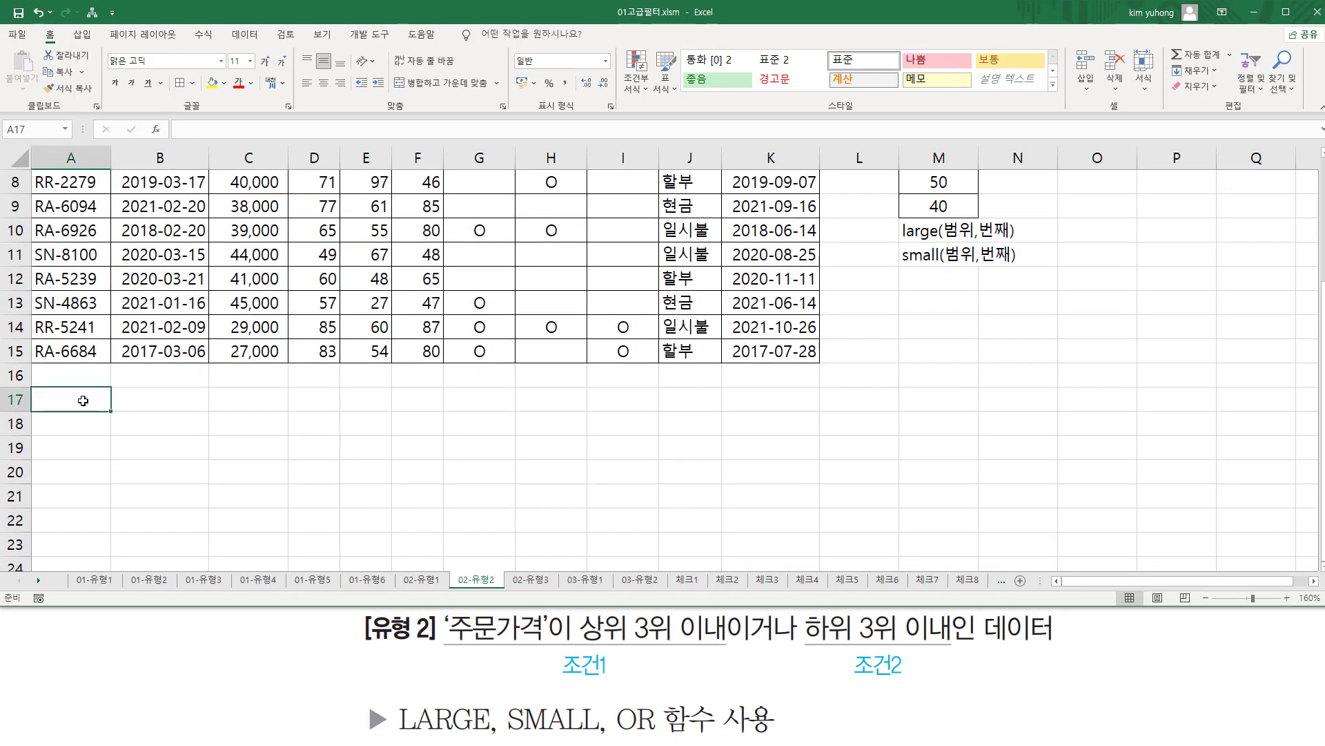
type("조건")
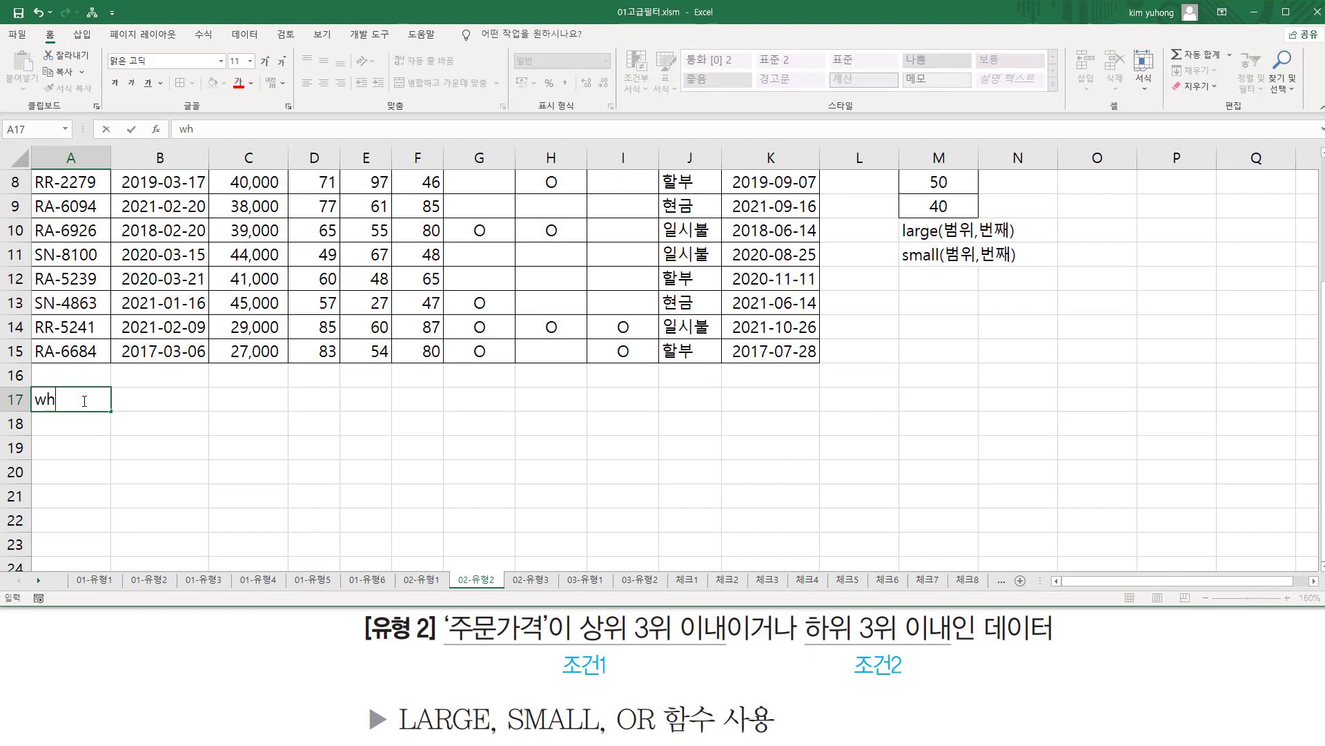
key("Return")
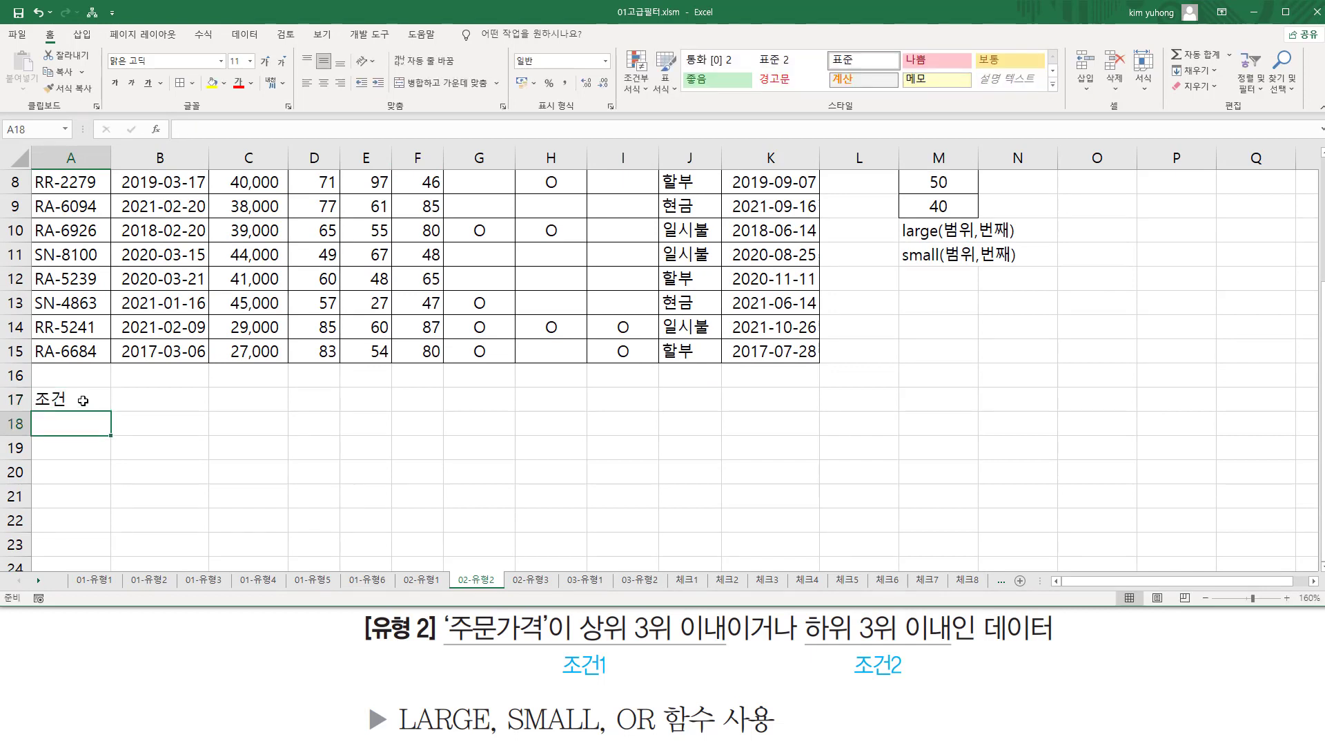
Write the formula =LARGE(C2:C15,3) in A18 to get the third-highest 주문가격
type("=")
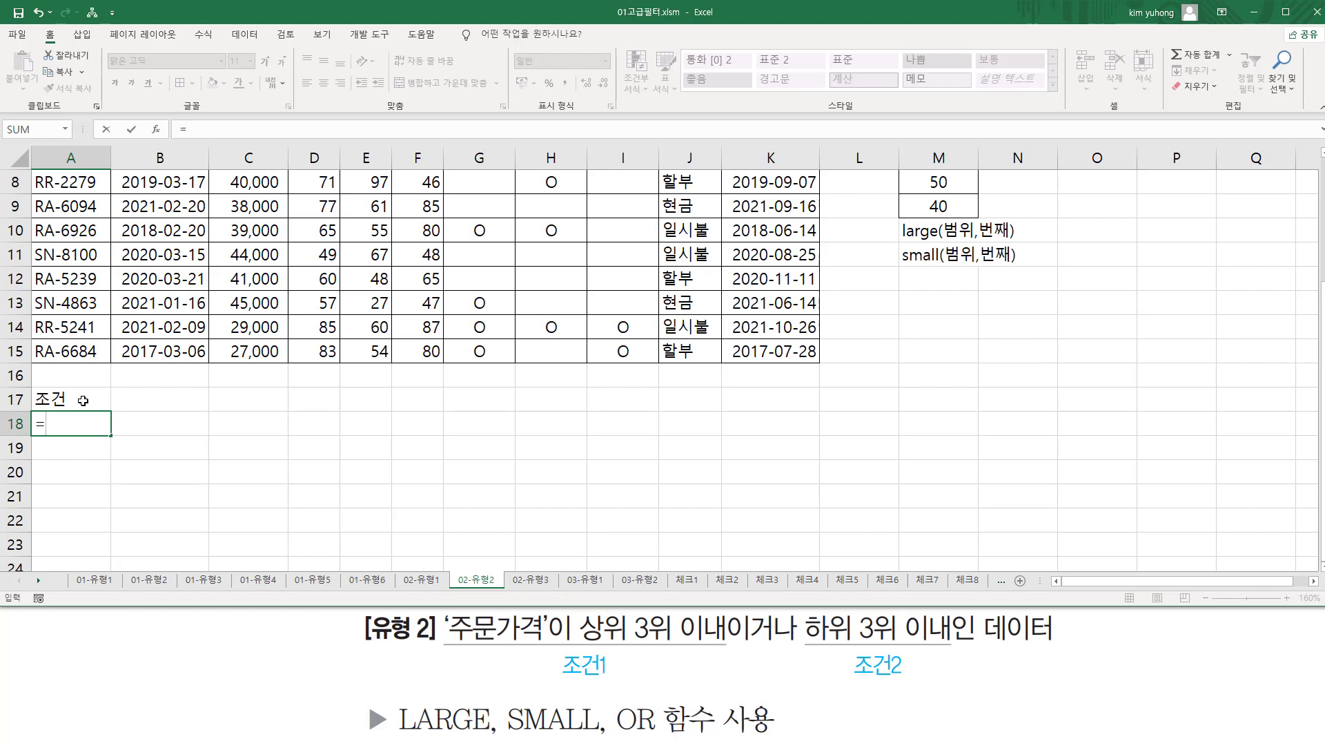
type("la")
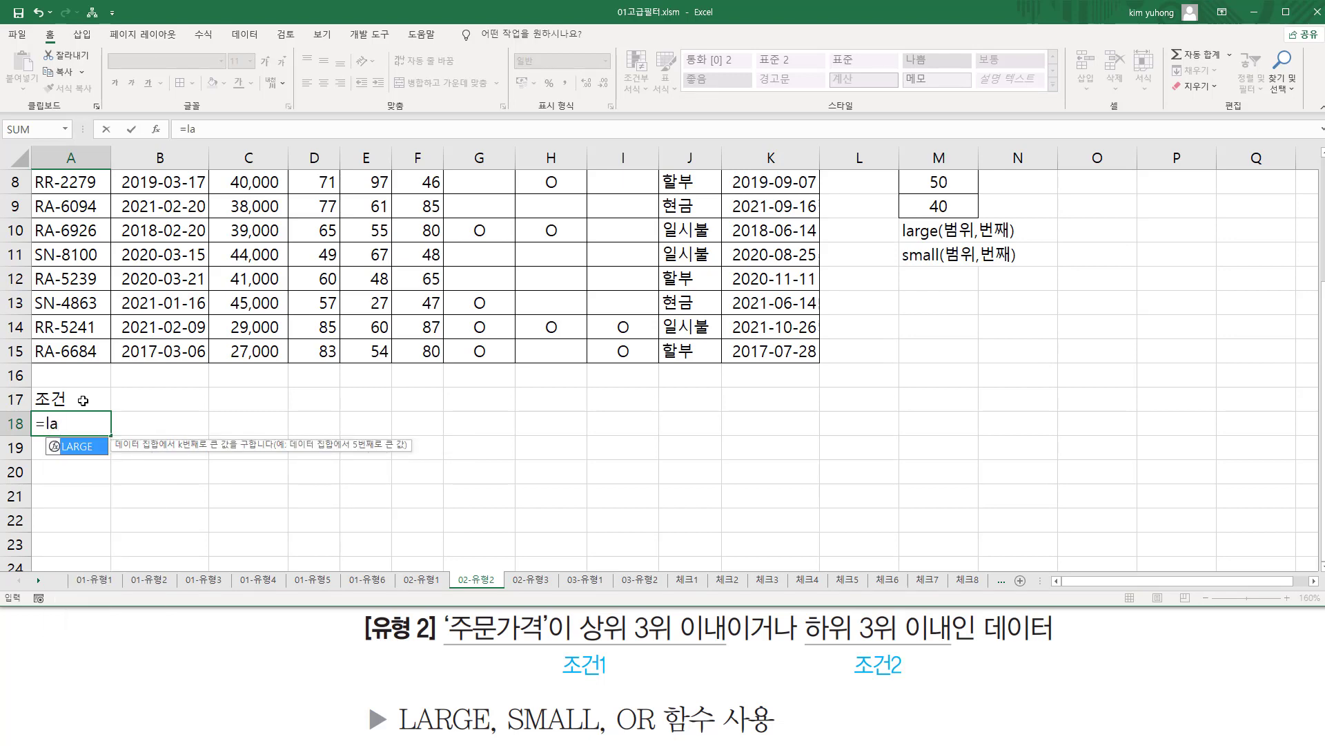
key("Tab")
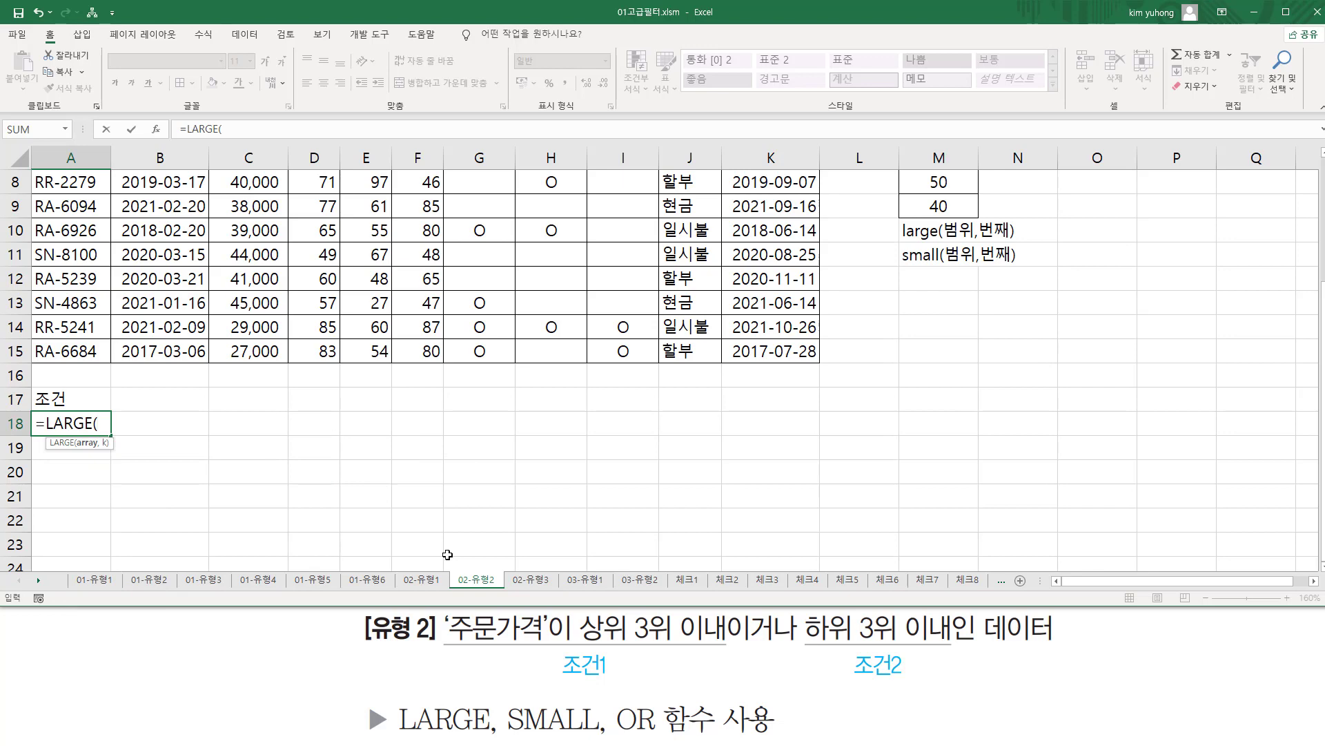
scroll(318, 476, "up", 3)
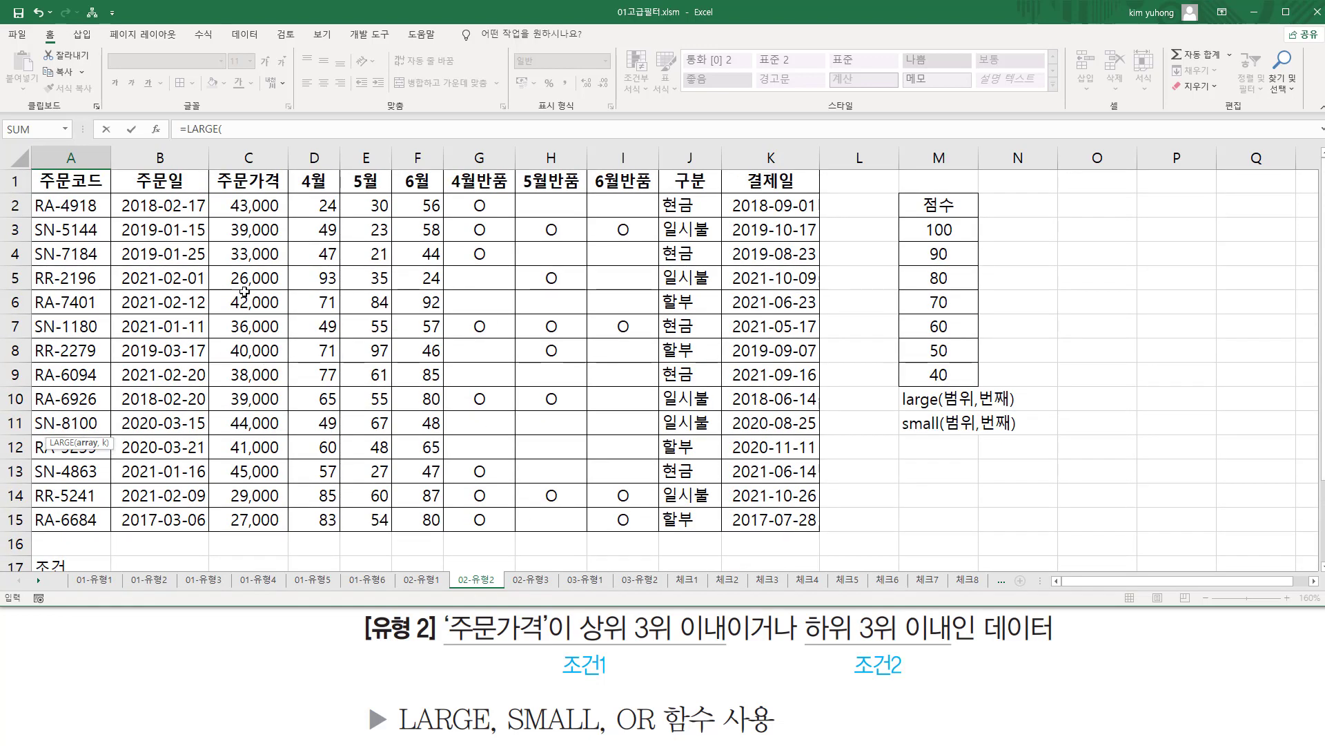
left_click_drag(259, 205, 257, 519)
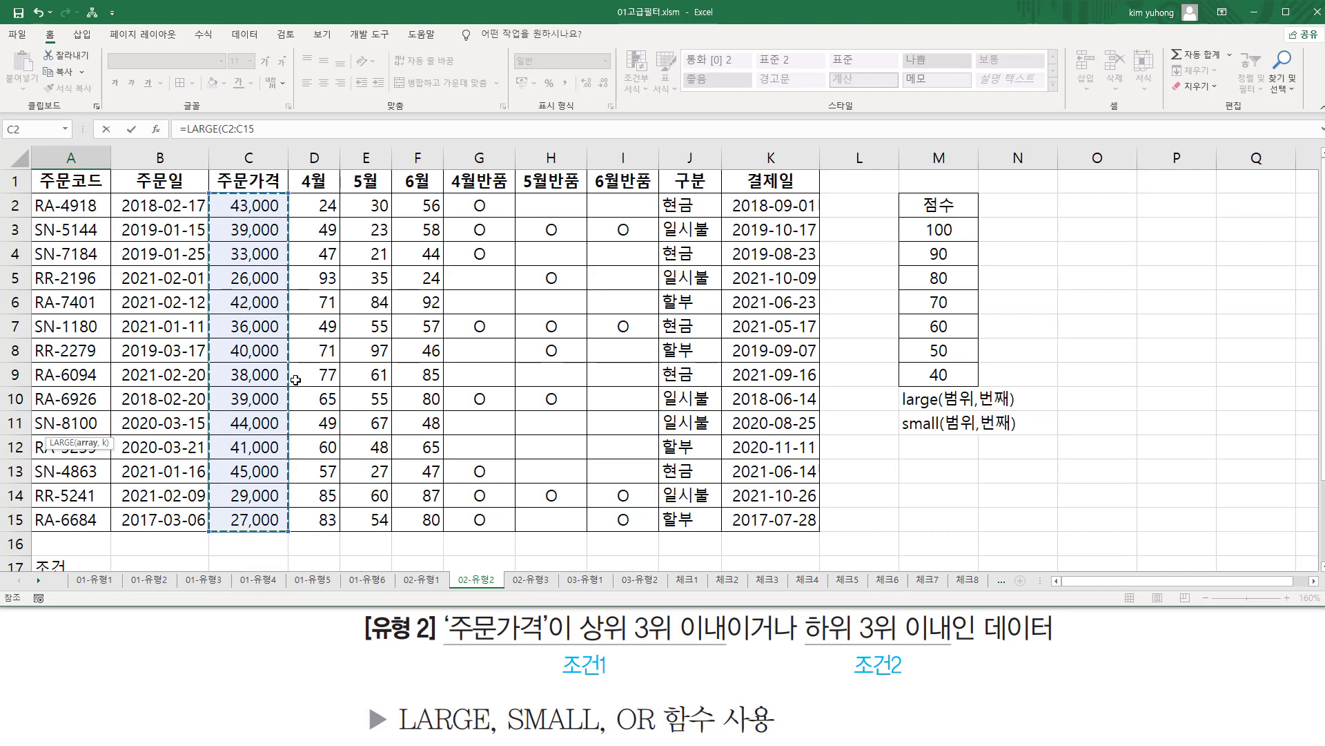
type(",3")
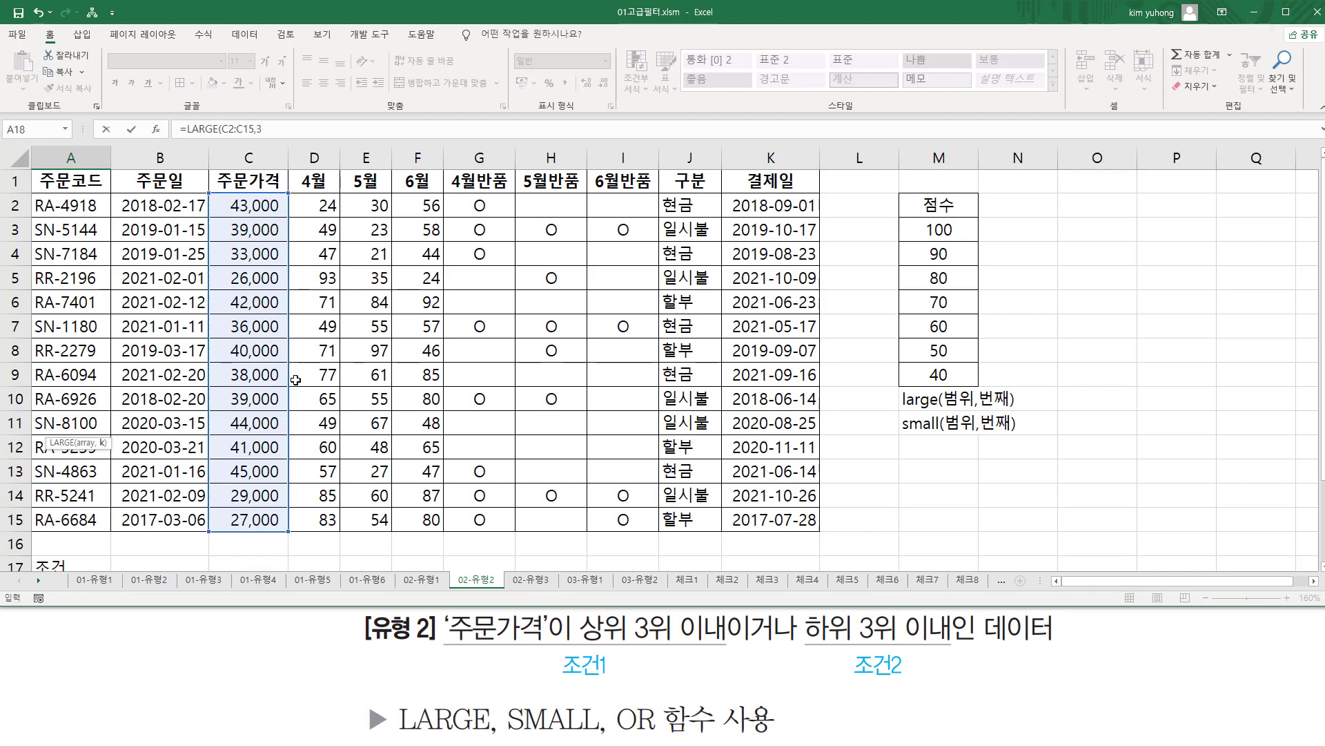
scroll(244, 435, "down", 2)
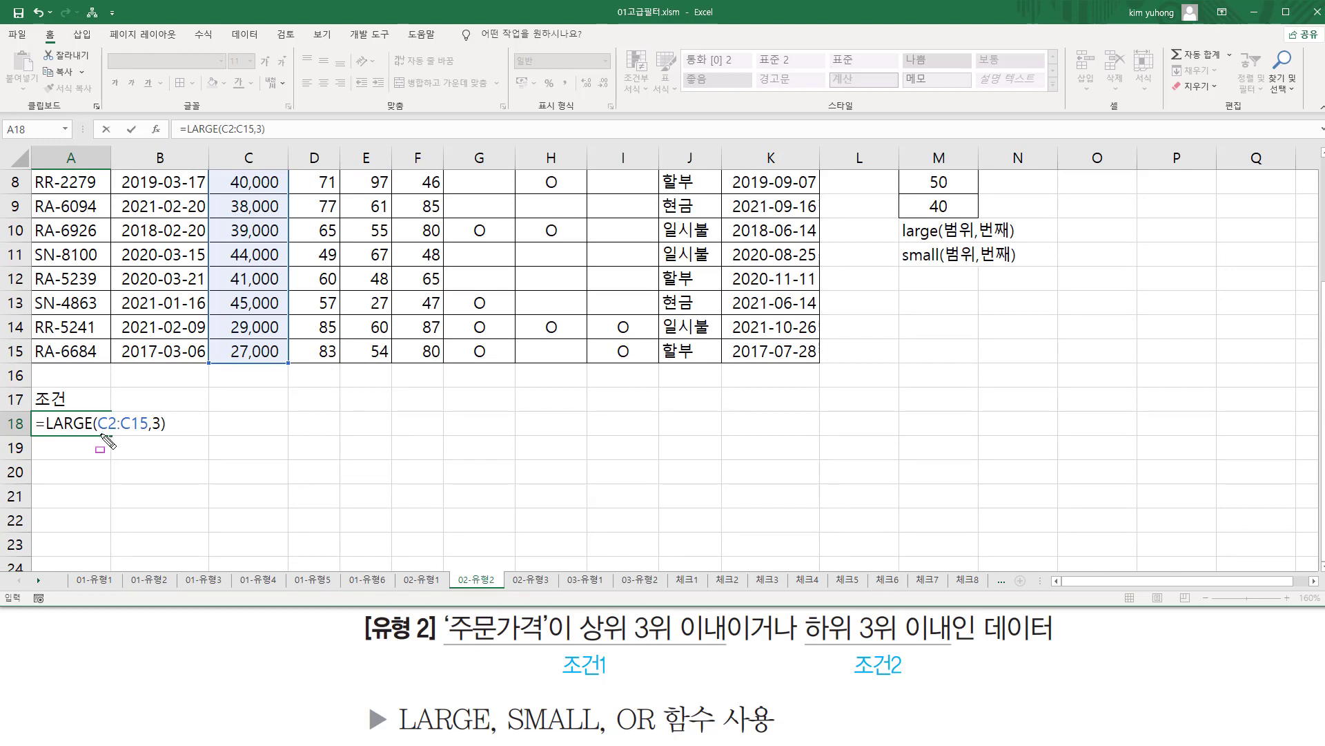
left_click_drag(99, 432, 163, 433)
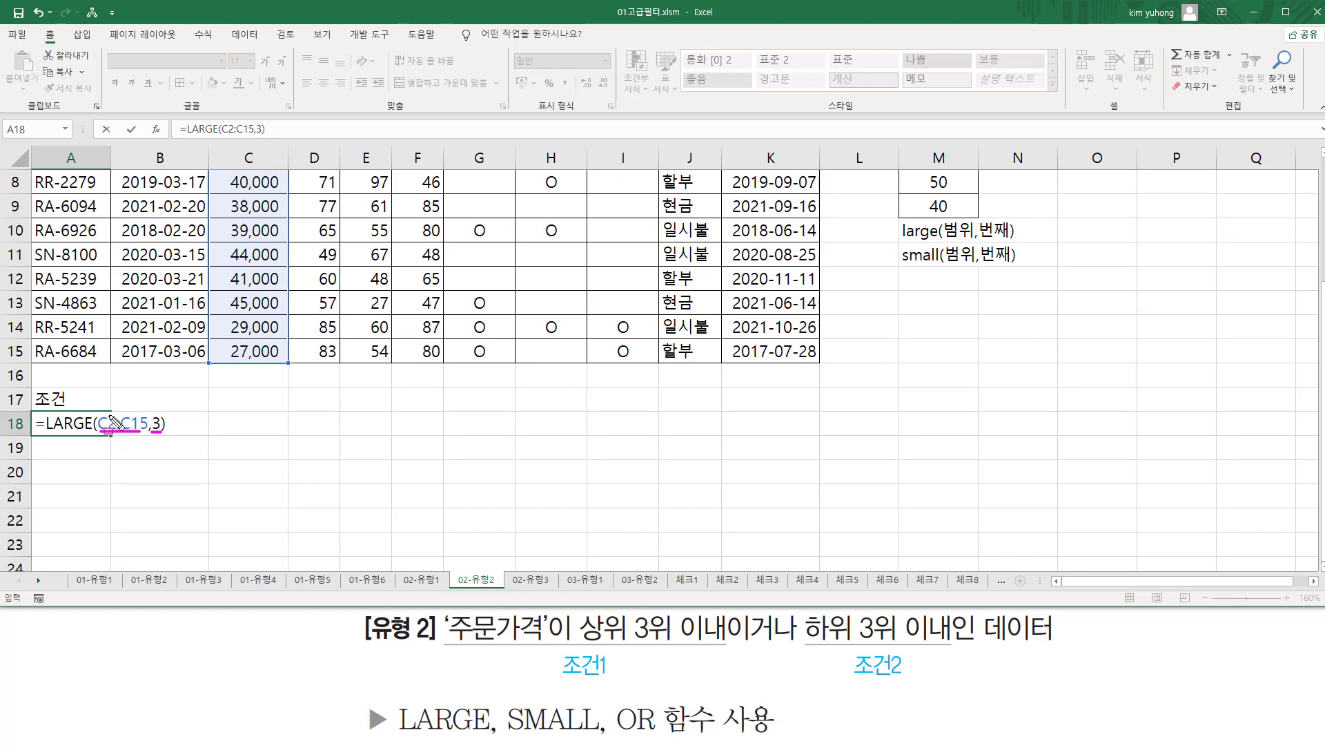
mouse_move(99, 408)
left_mouse_down()
mouse_move(107, 442)
mouse_move(149, 428)
mouse_move(147, 442)
left_mouse_up()
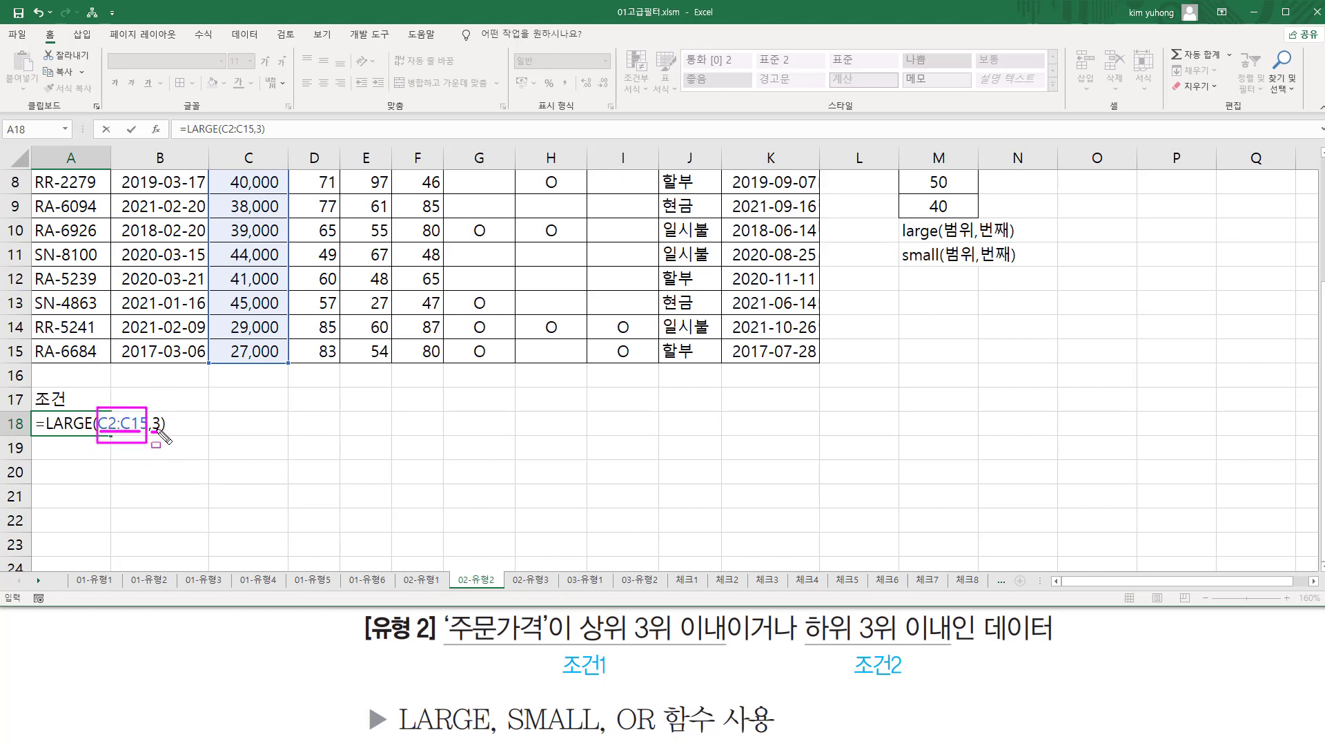
key("Escape")
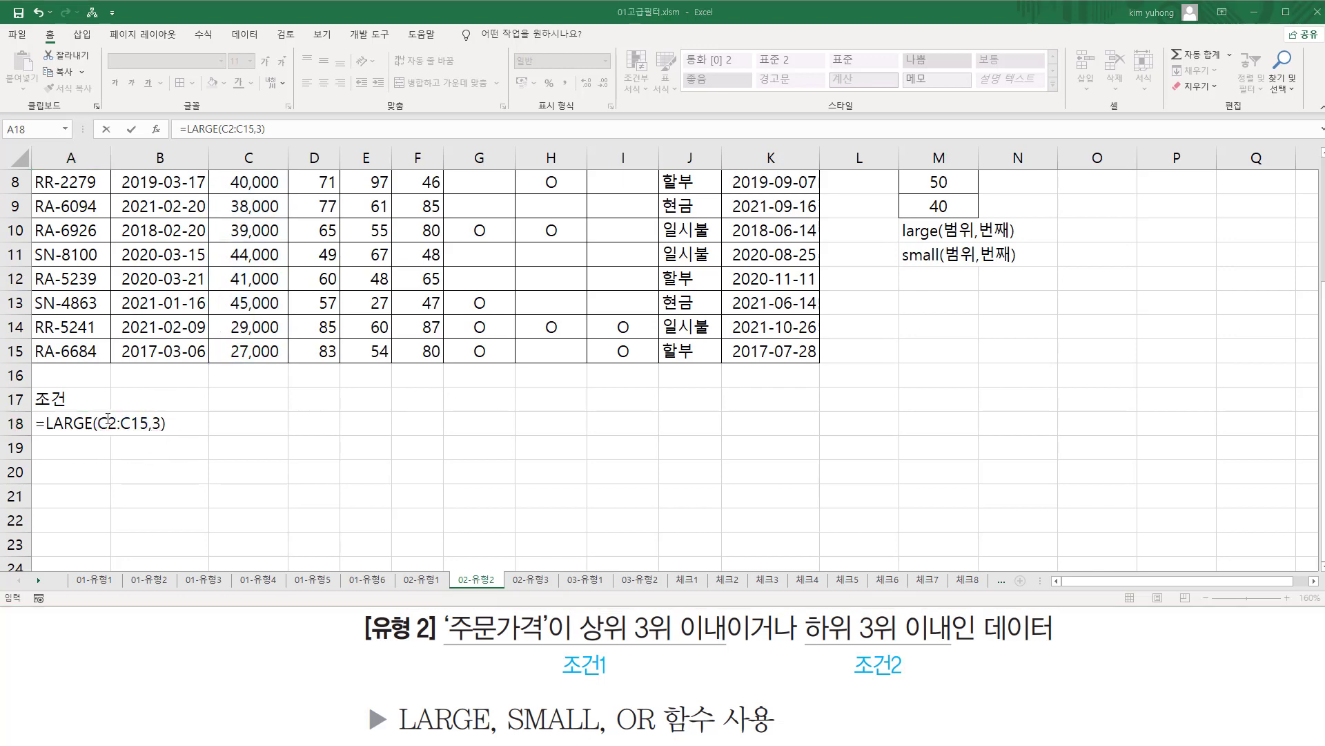
Make the C2:C15 range in A18's LARGE formula absolute as $C$2:$C$15 and commit the formula
left_click_drag(99, 422, 148, 423)
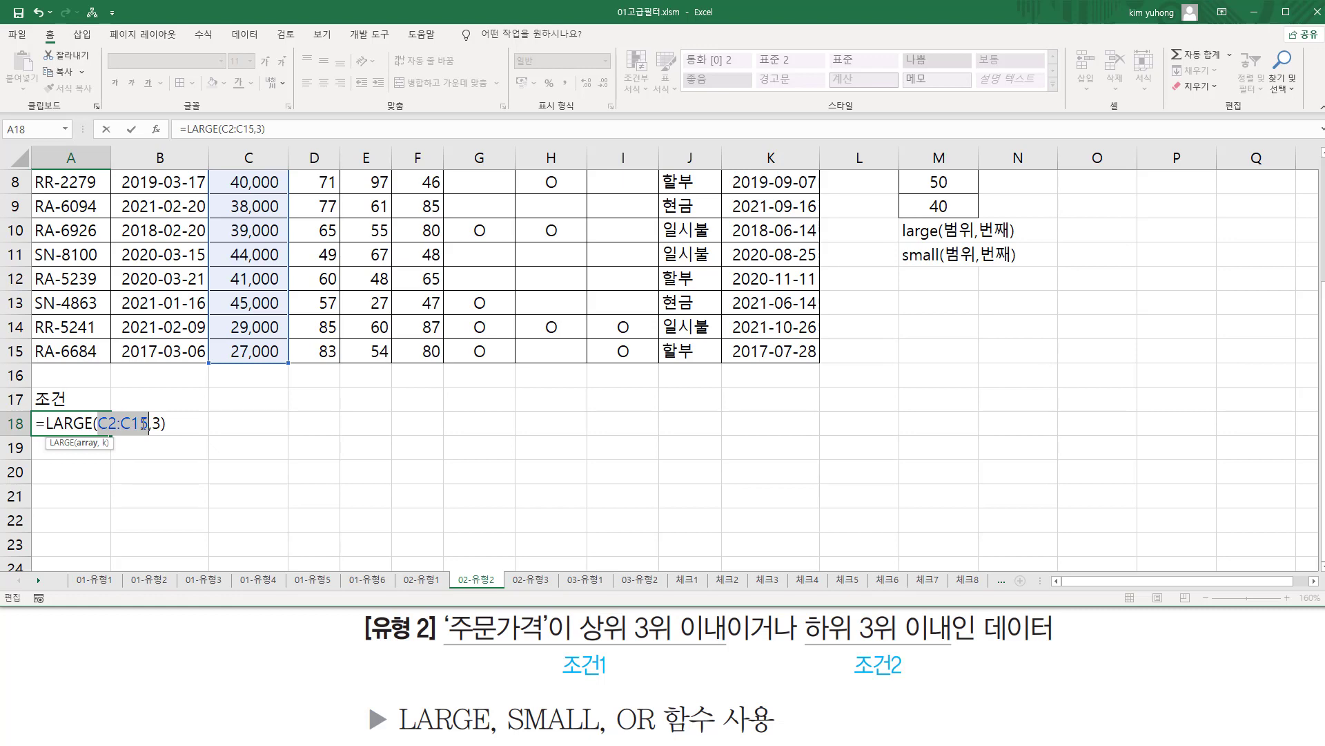
key("F4")
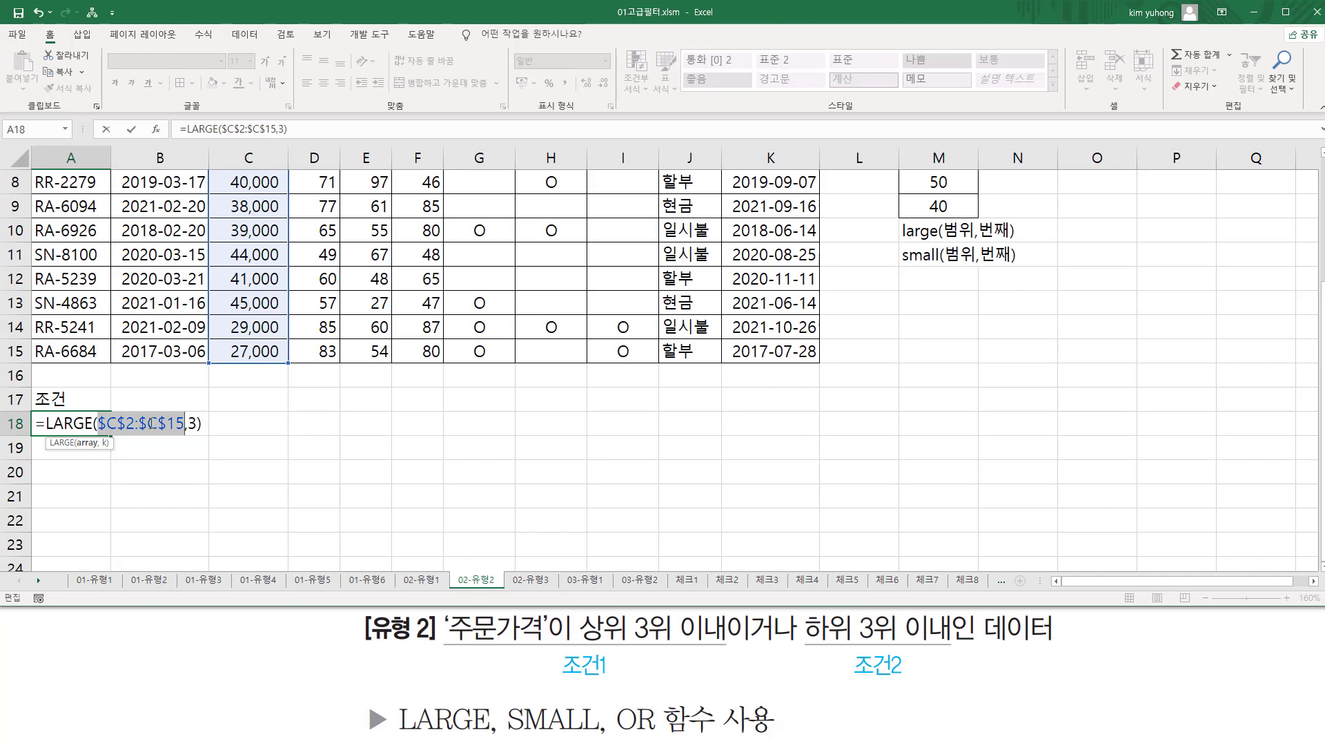
key("Return")
Compare the LARGE result in A18 with the three highest 주문가격 values in C2:C15
scroll(231, 387, "up", 3)
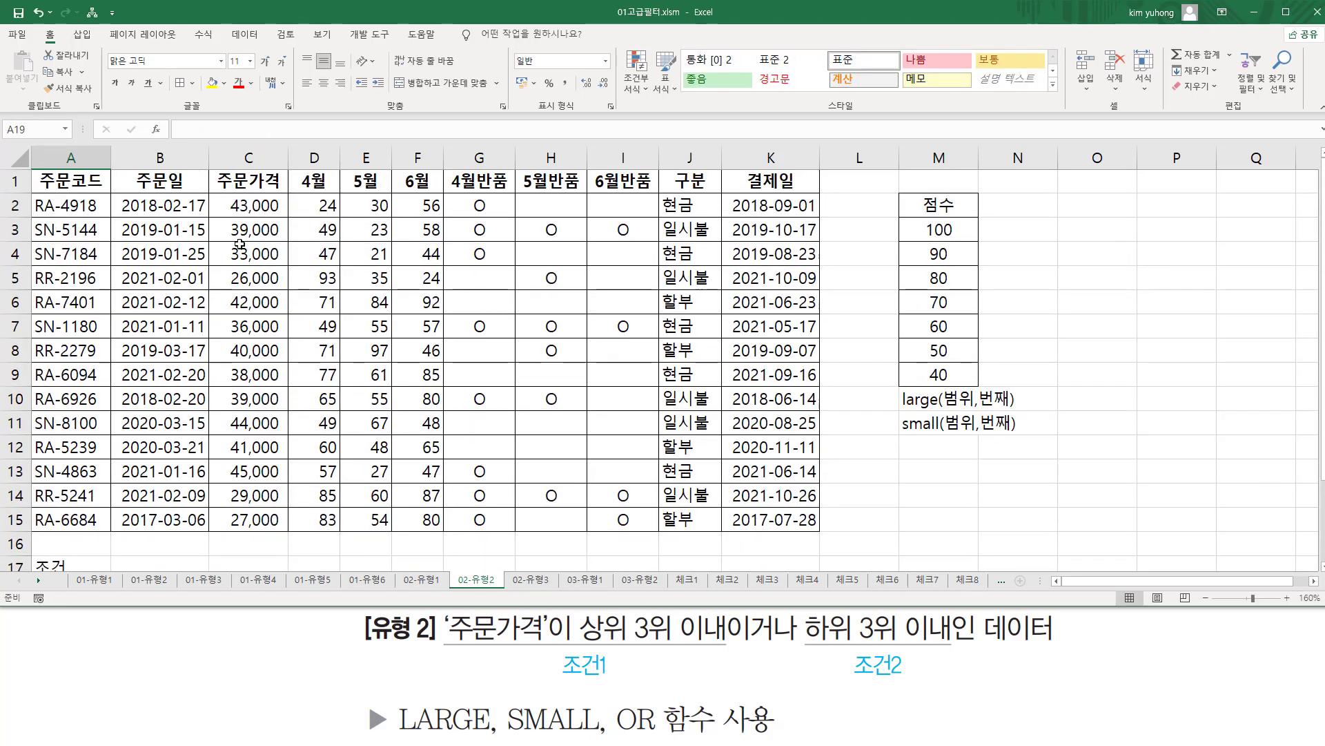
key("ctrl+2")
mouse_move(216, 193)
left_mouse_down()
mouse_move(225, 307)
mouse_move(283, 526)
left_mouse_up()
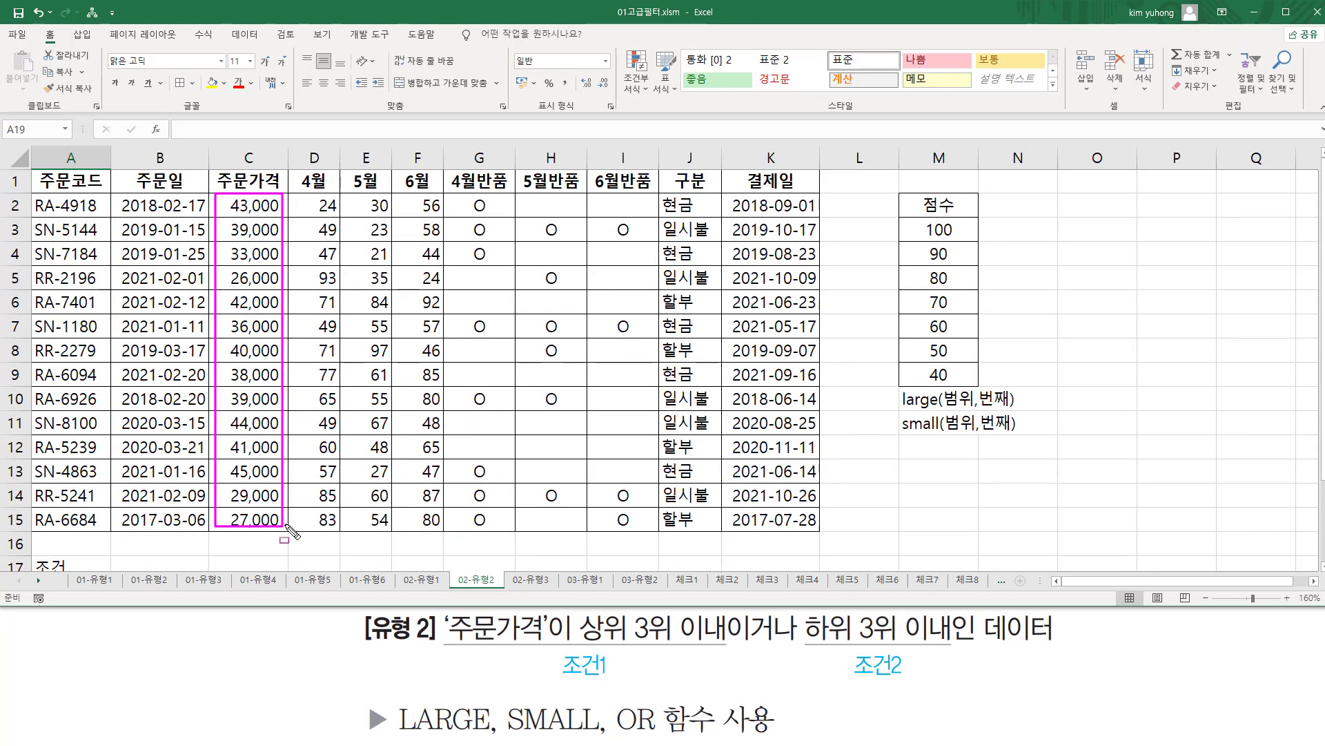
scroll(293, 532, "down", 2)
left_click_drag(51, 410, 122, 442)
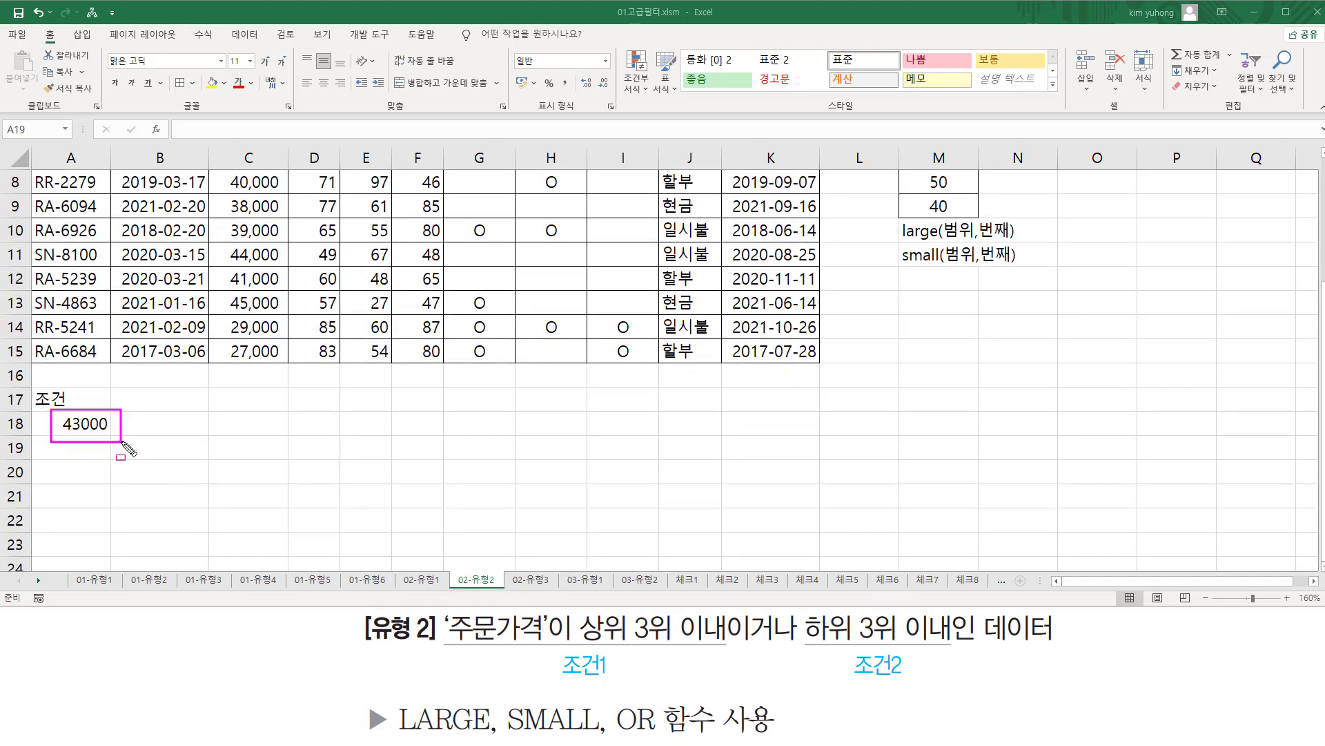
scroll(231, 418, "up", 2)
mouse_move(212, 191)
left_mouse_down()
mouse_move(301, 544)
mouse_move(287, 532)
left_mouse_up()
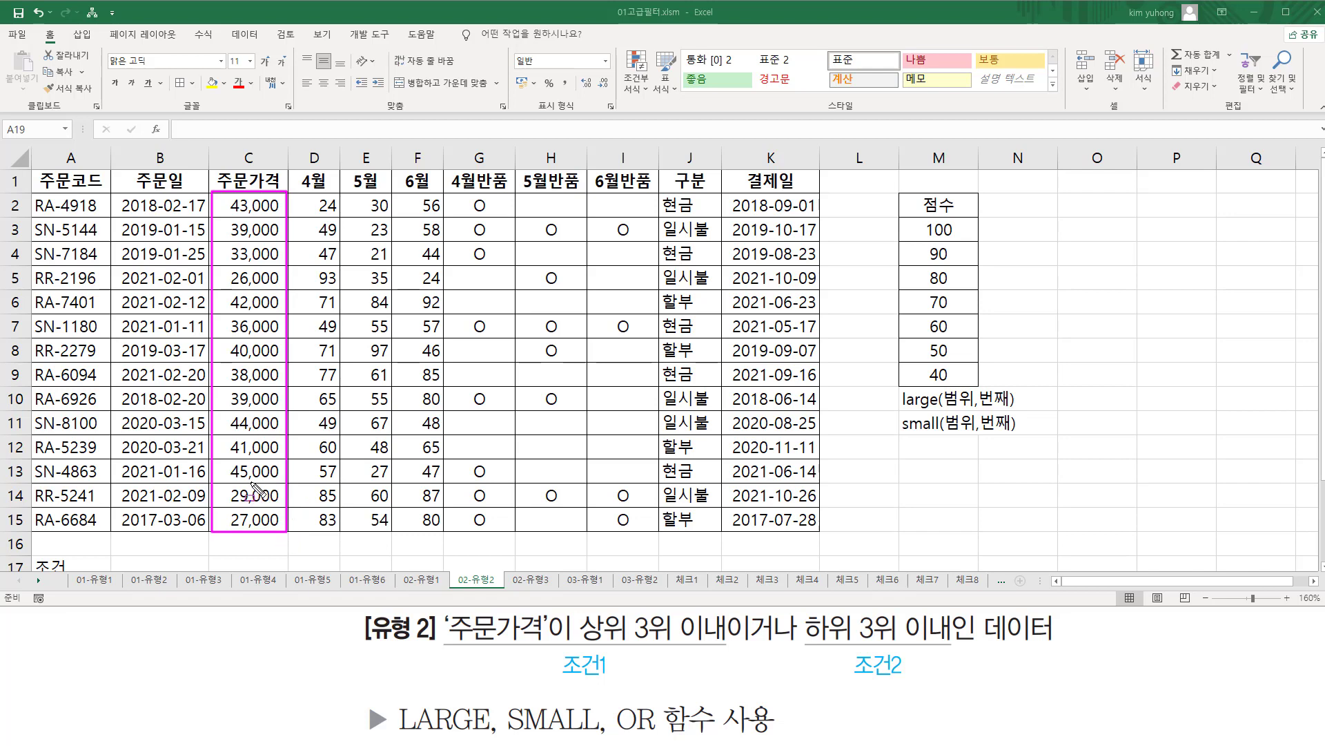
left_click_drag(229, 478, 277, 479)
left_click_drag(229, 431, 279, 432)
left_click_drag(229, 216, 278, 216)
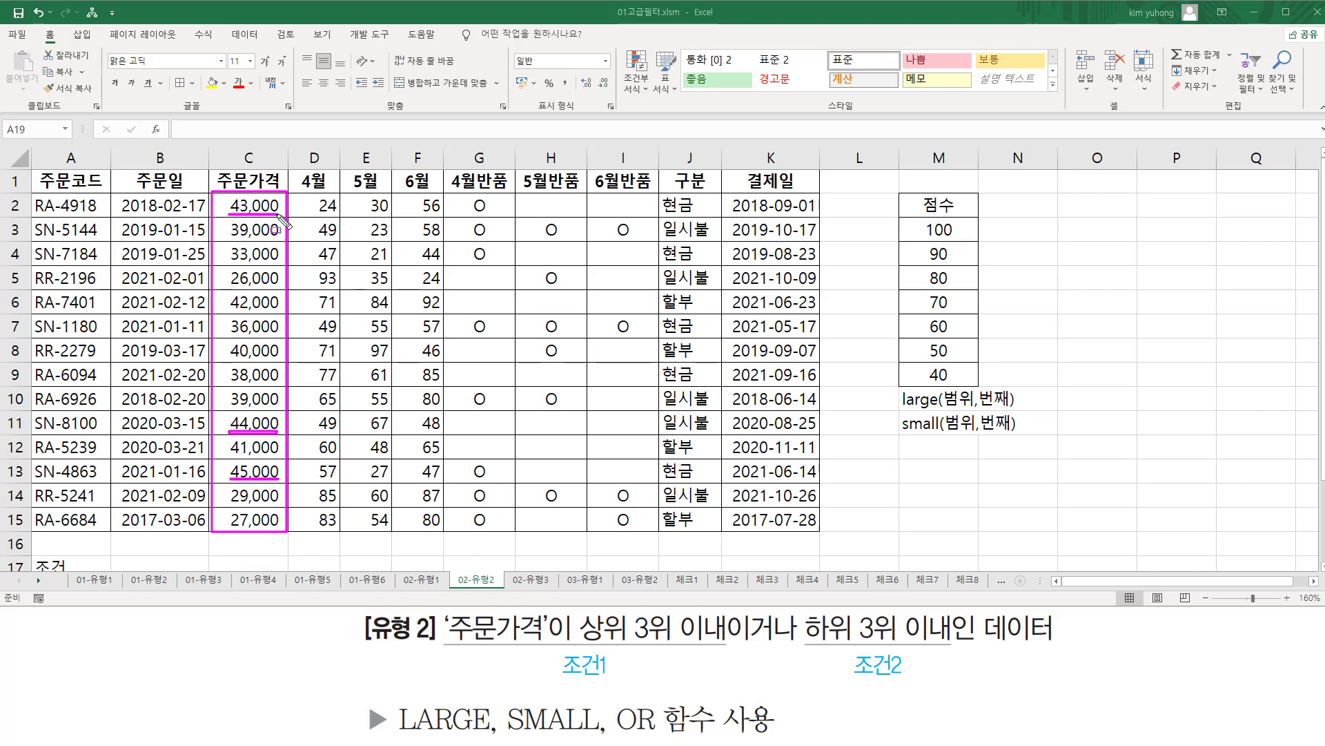
key("Escape")
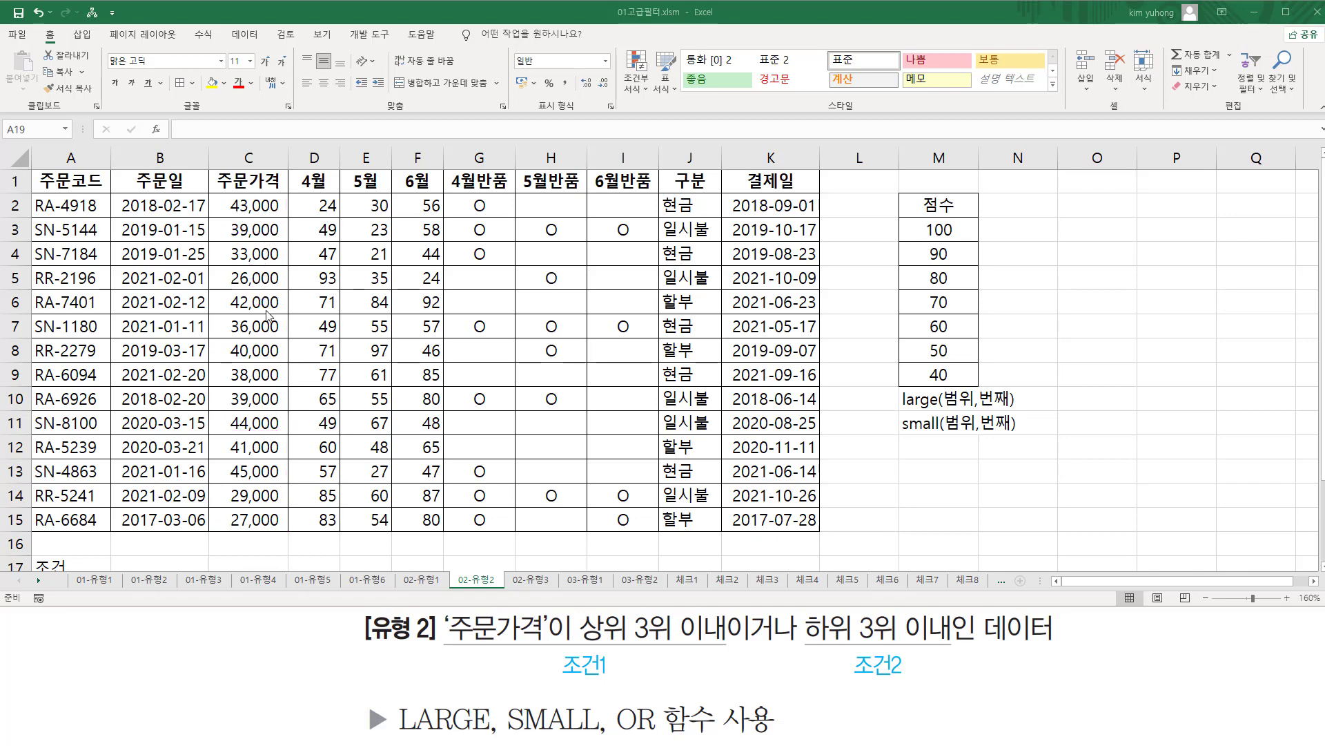
Copy the LARGE($C$2:$C$15,3) expression from A18's formula and remove it, keeping only the equals sign
scroll(259, 325, "down", 3)
left_click(86, 425)
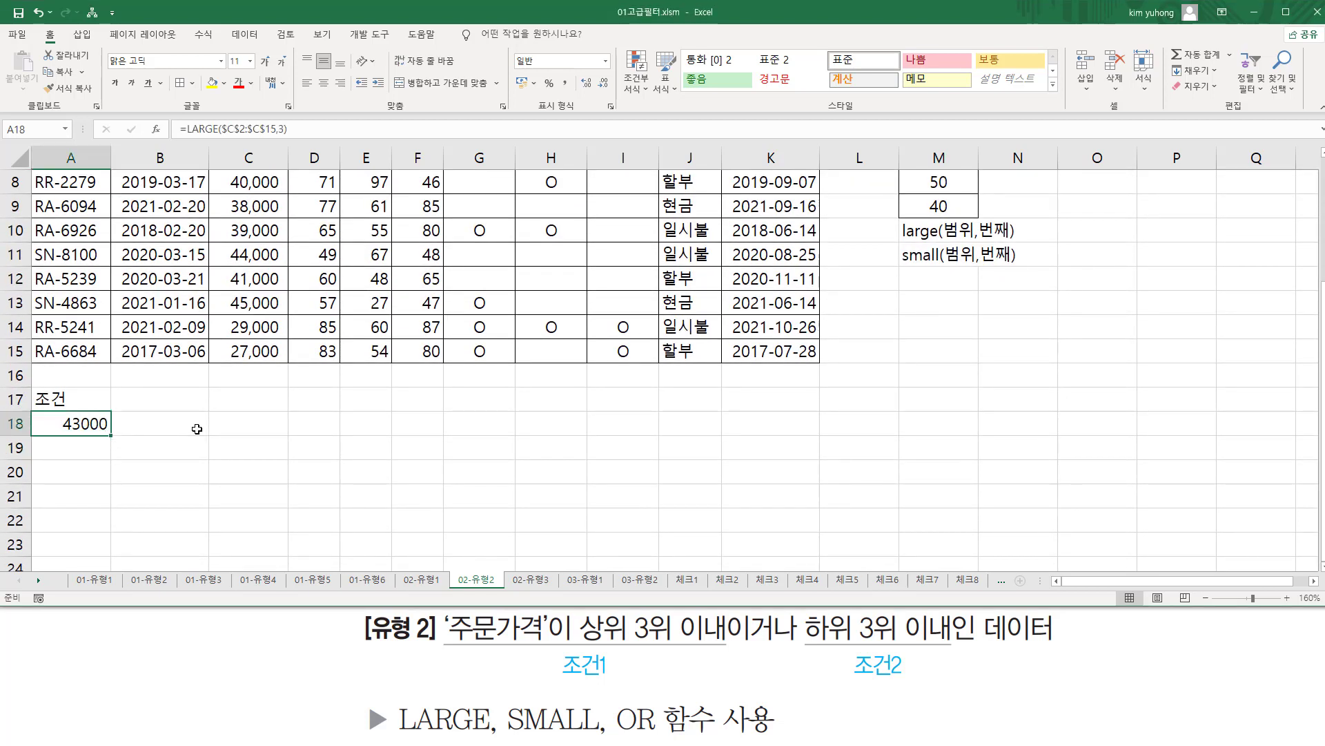
double_click(81, 424)
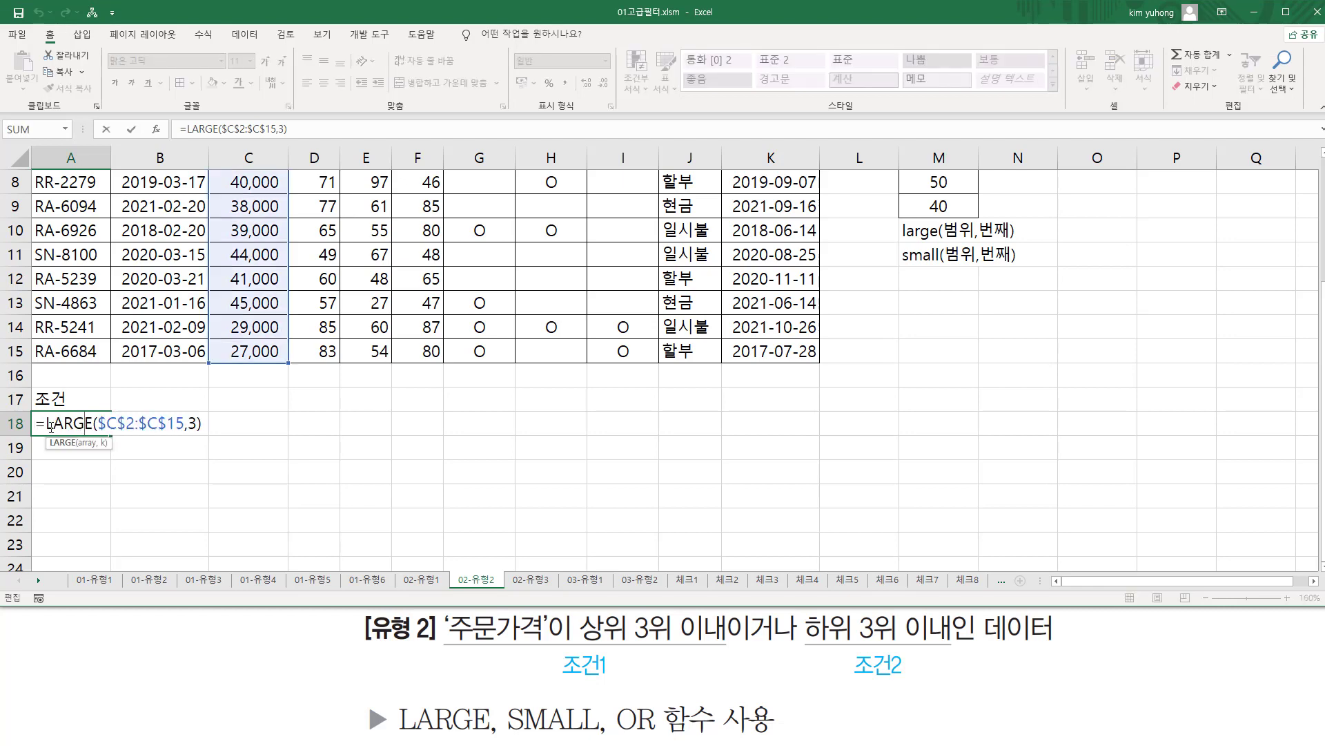
left_click_drag(49, 424, 220, 424)
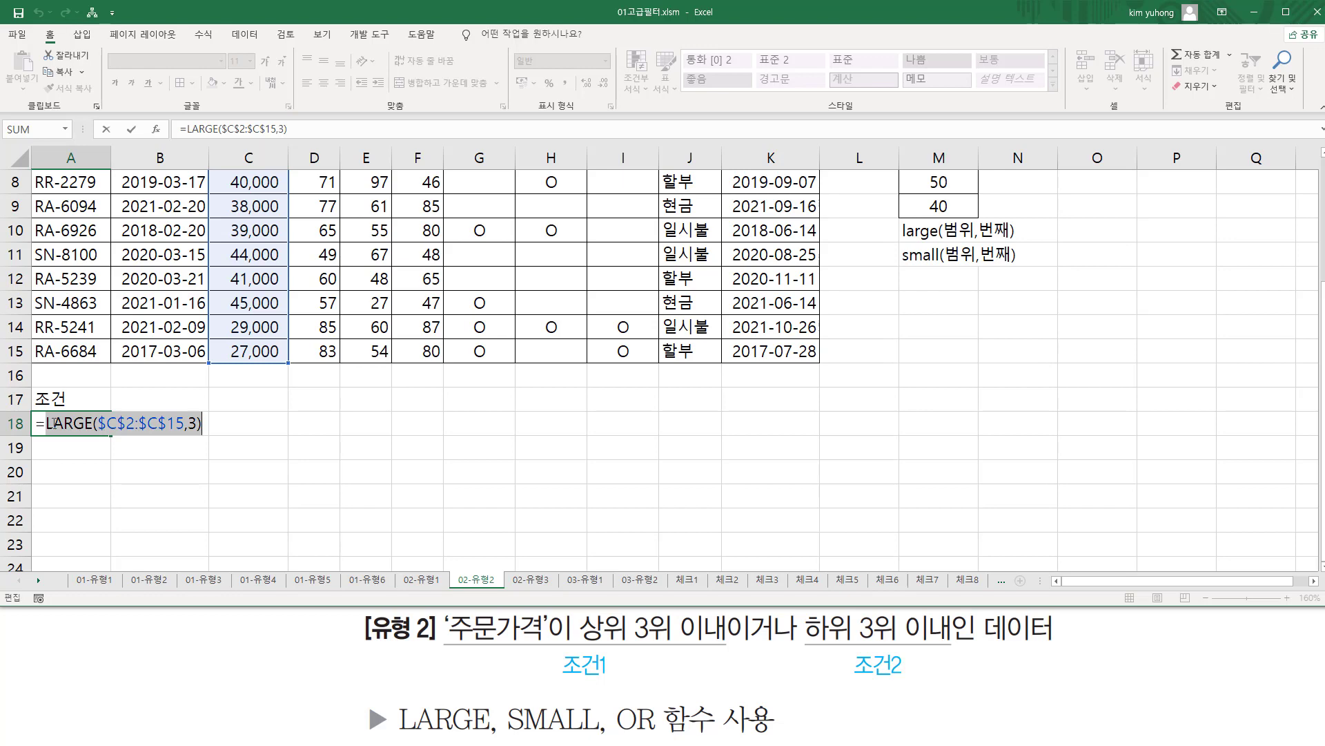
left_click(47, 423)
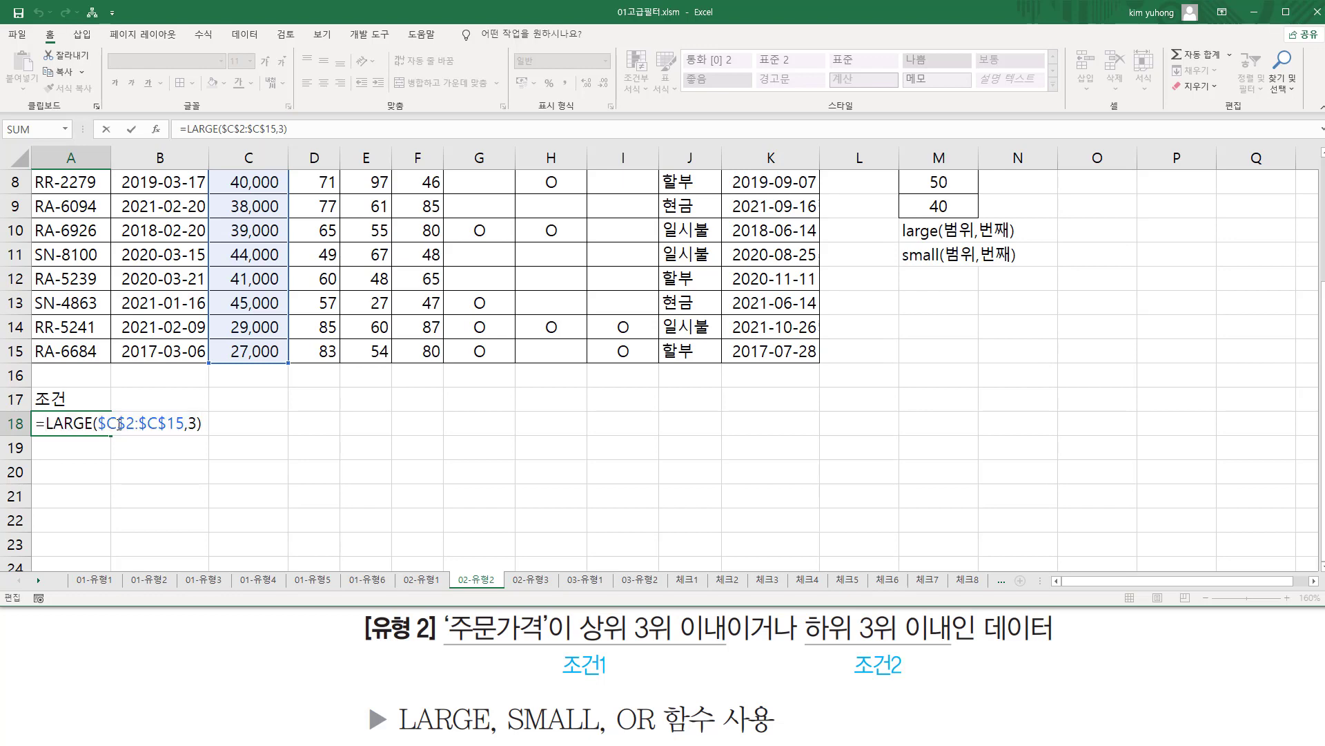
key("shift+End")
key("ctrl+c")
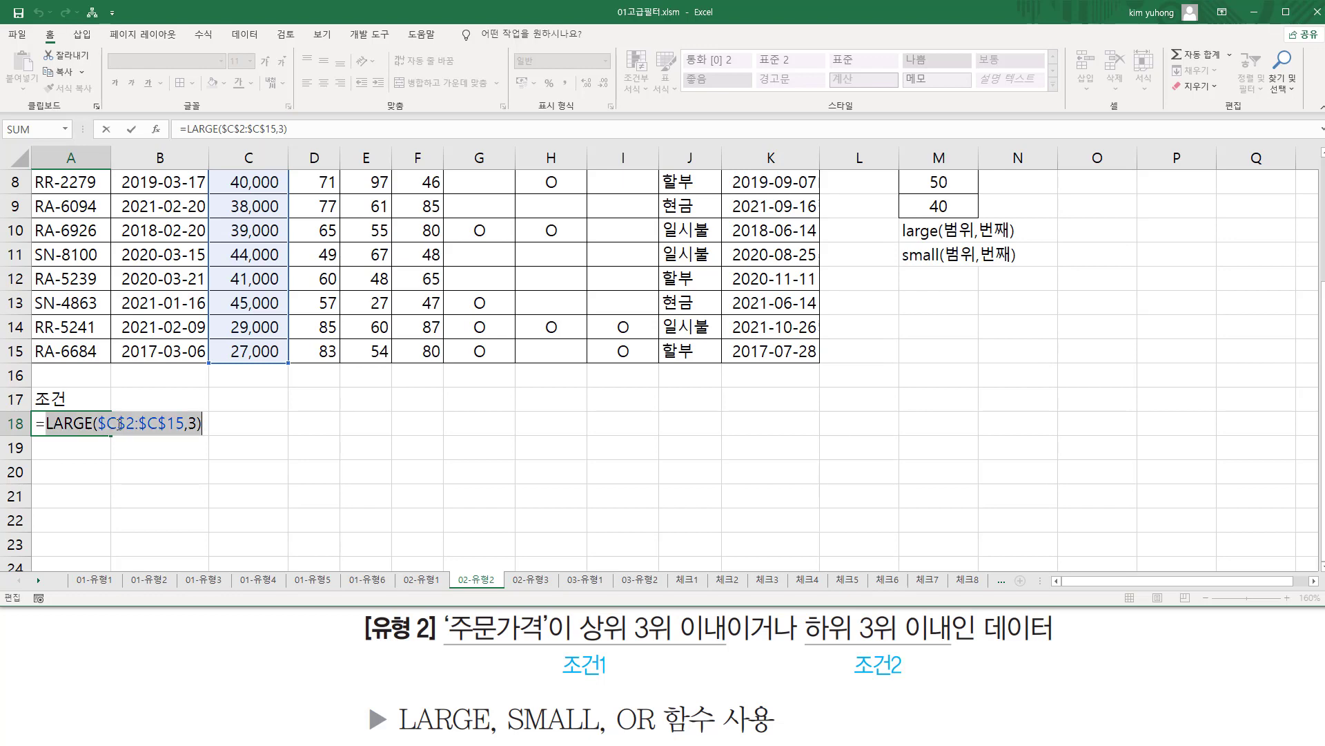
key("BackSpace")
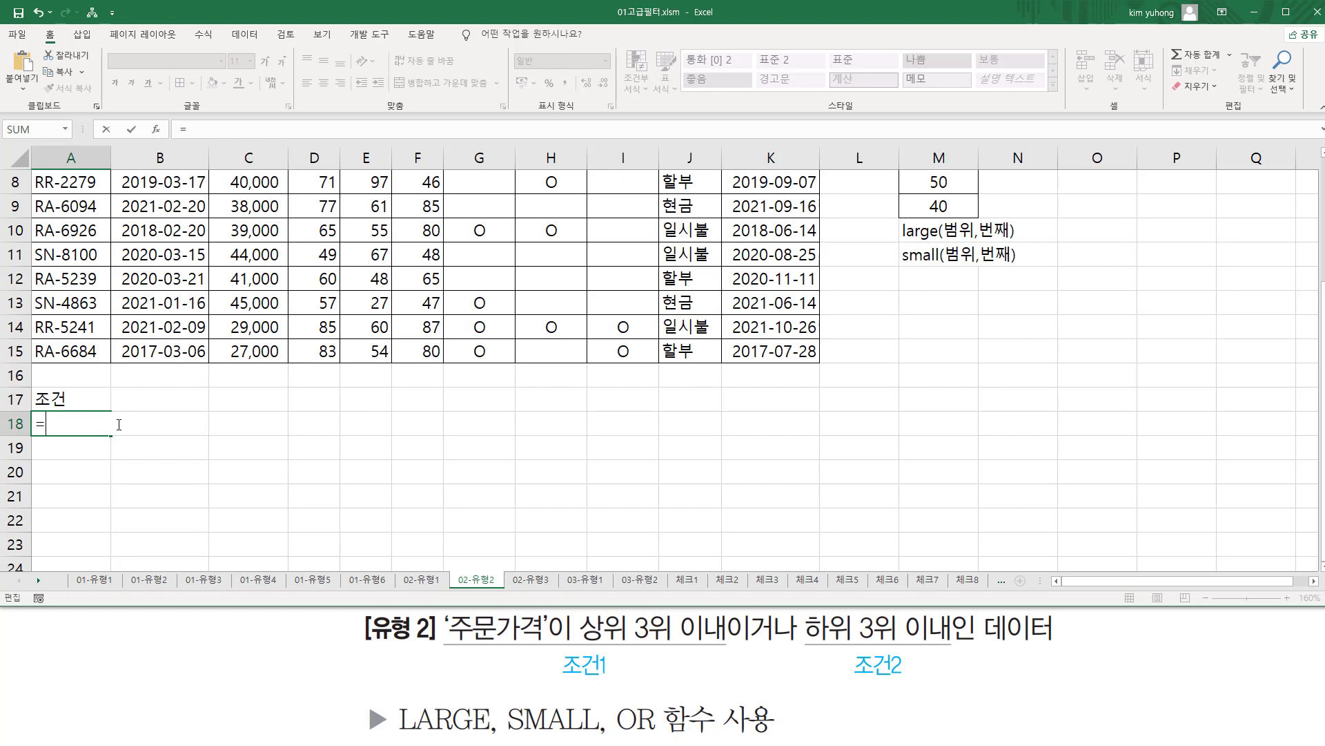
Start an OR formula in A18 with C2 followed by the copied LARGE($C$2:$C$15,3) expression
type("or")
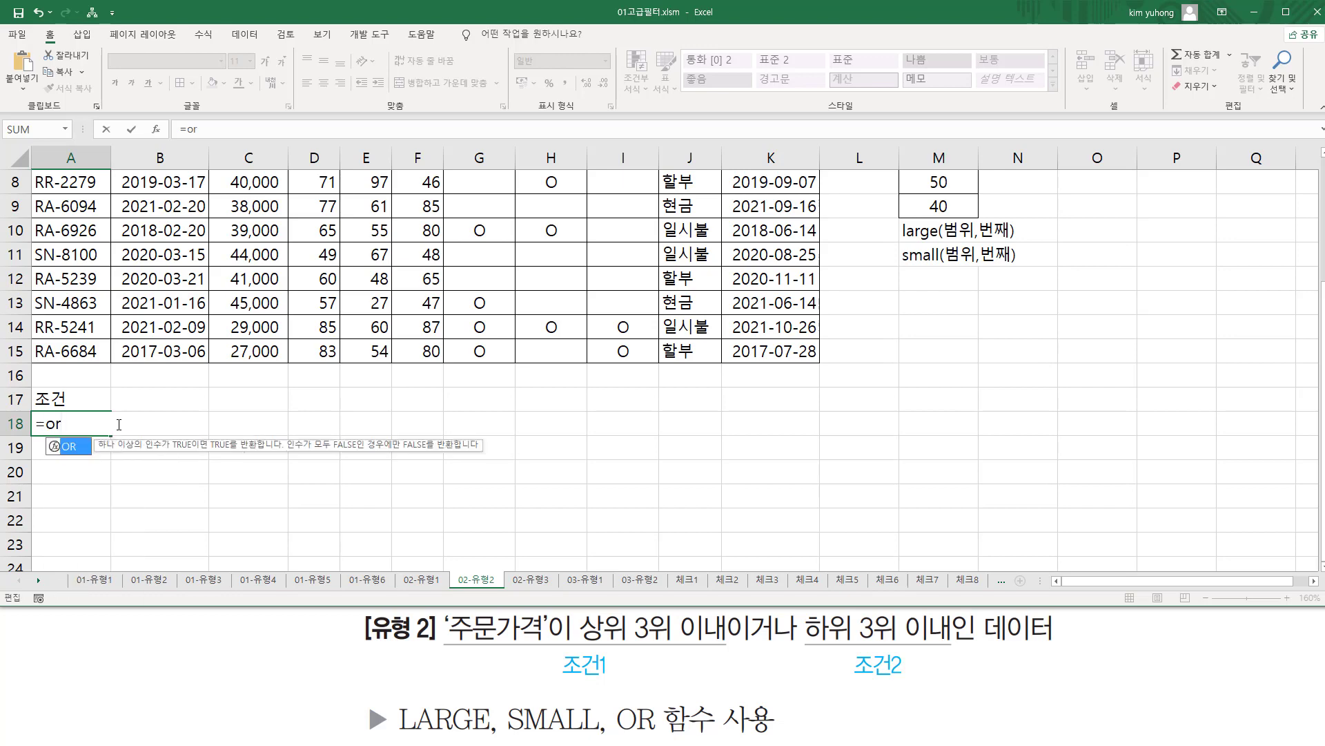
key("Tab")
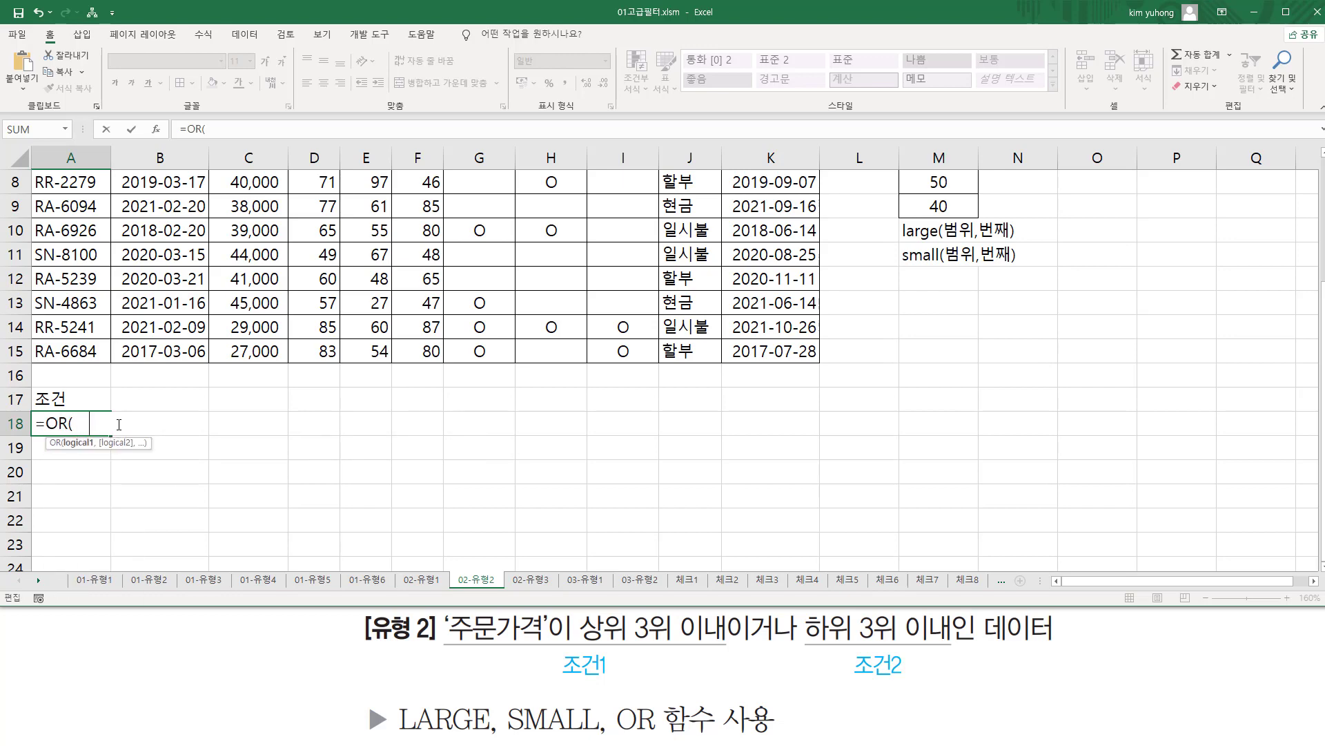
scroll(282, 384, "up", 3)
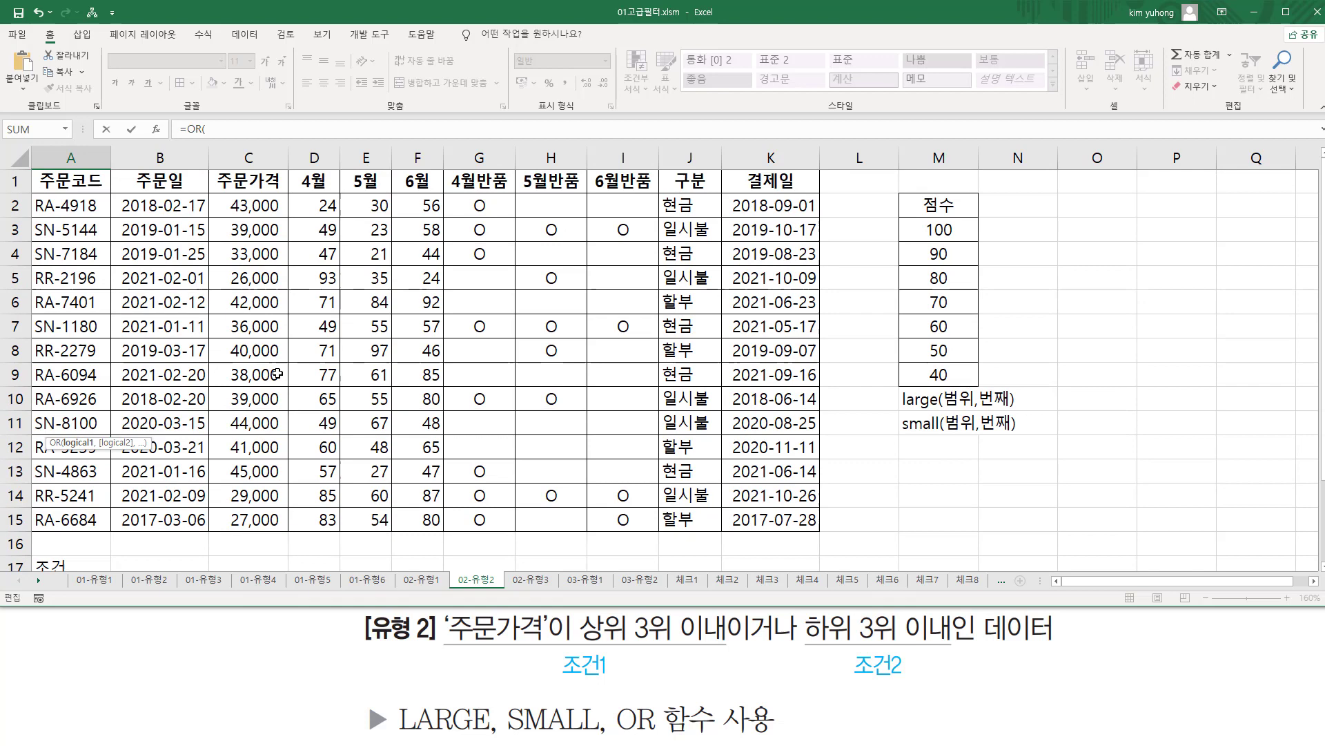
left_click(231, 207)
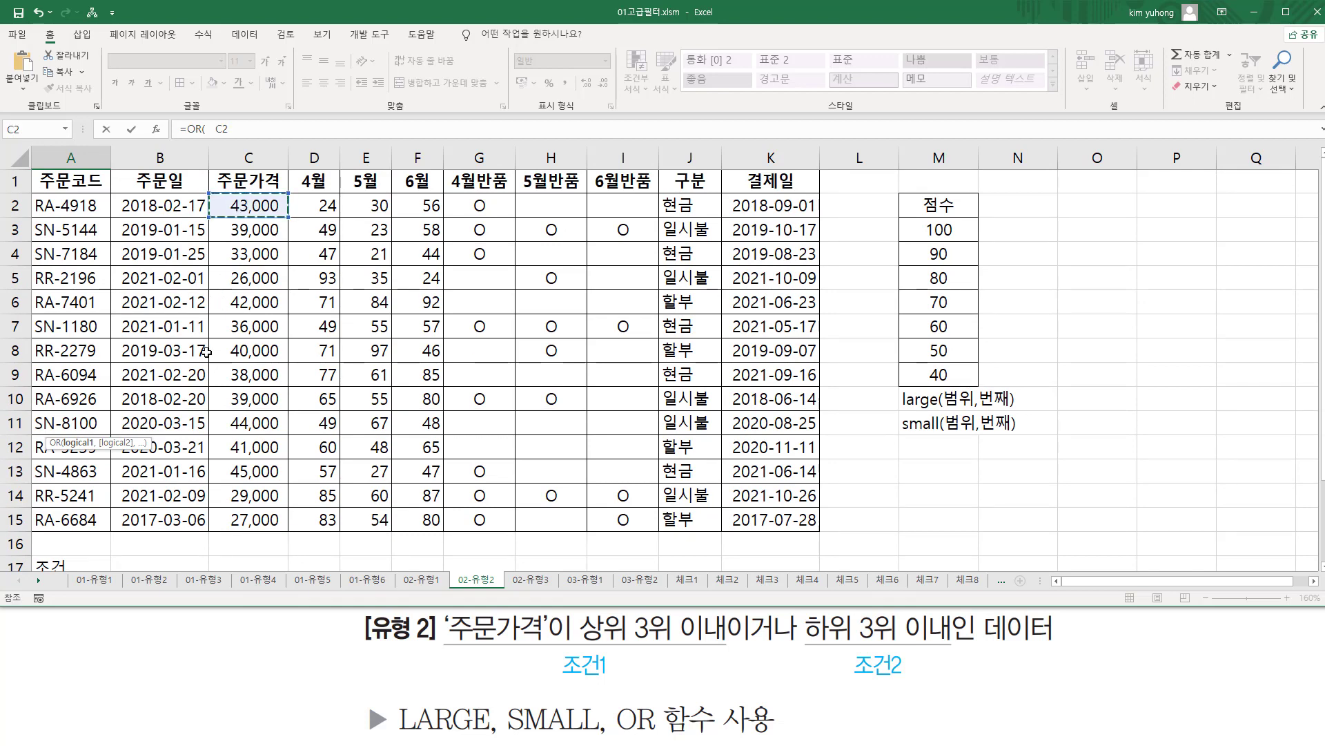
scroll(207, 356, "down", 2)
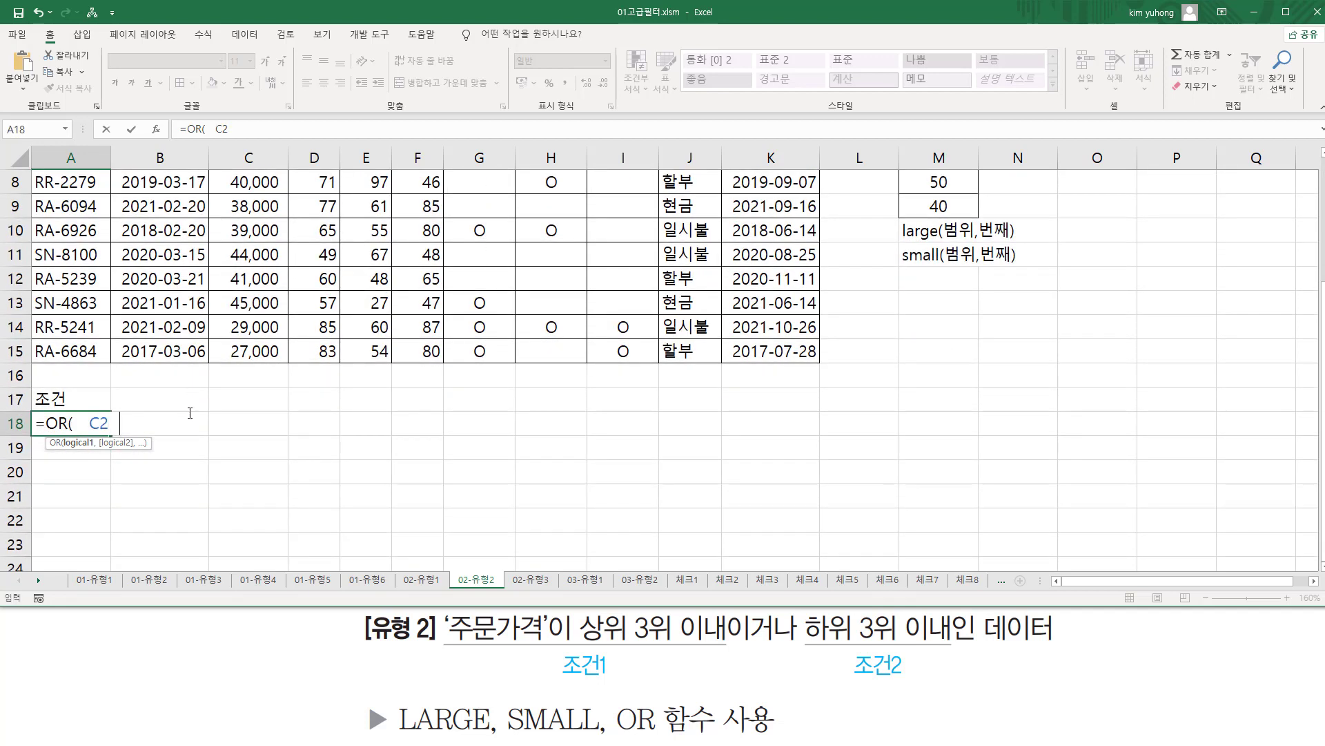
key("ctrl+v")
left_click_drag(119, 426, 377, 426)
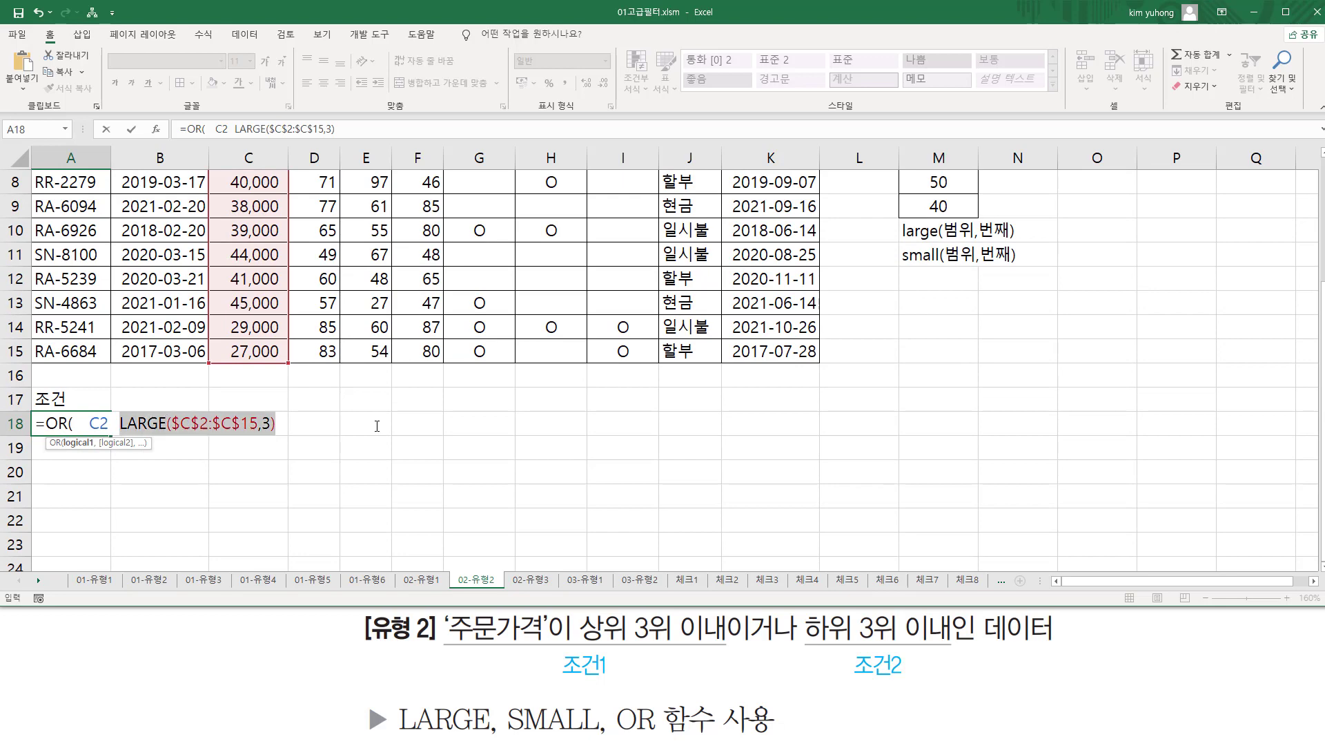
Insert >= between C2 and the LARGE expression in A18, and add a comma after this first OR condition
left_click(118, 423)
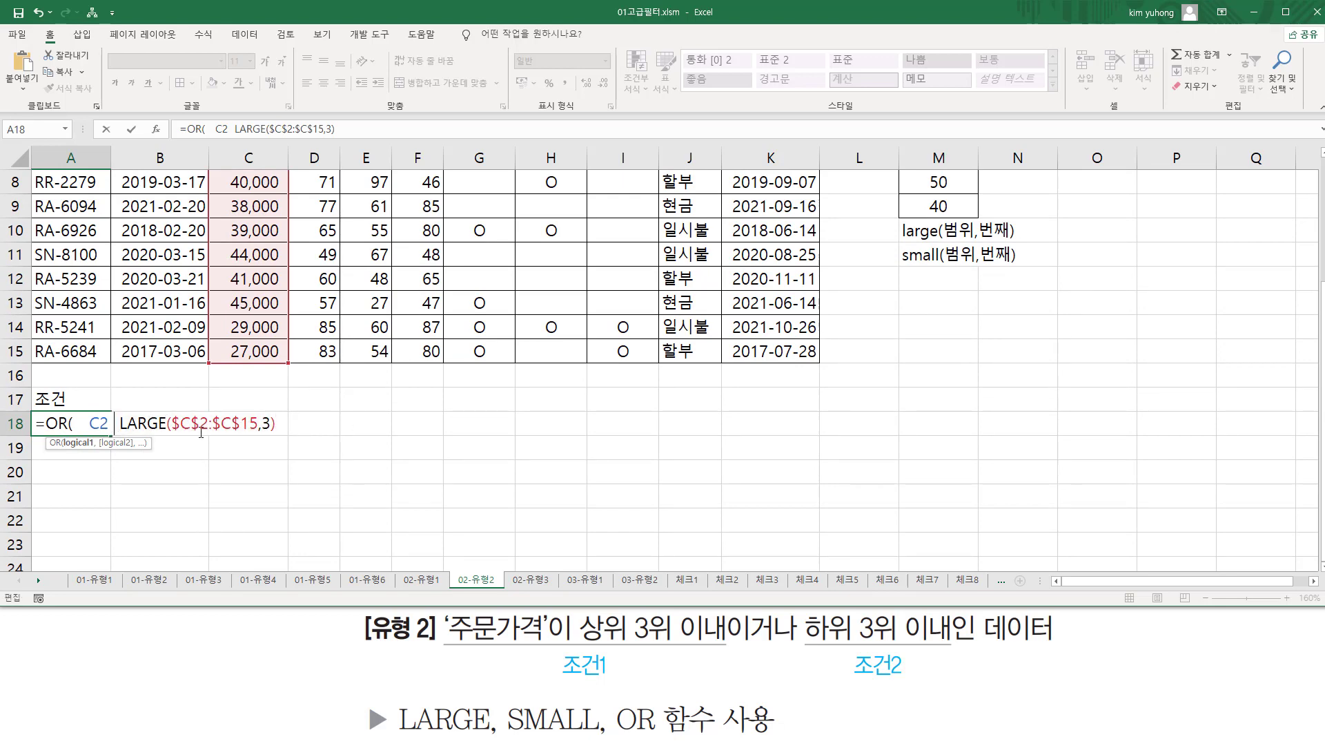
key("BackSpace")
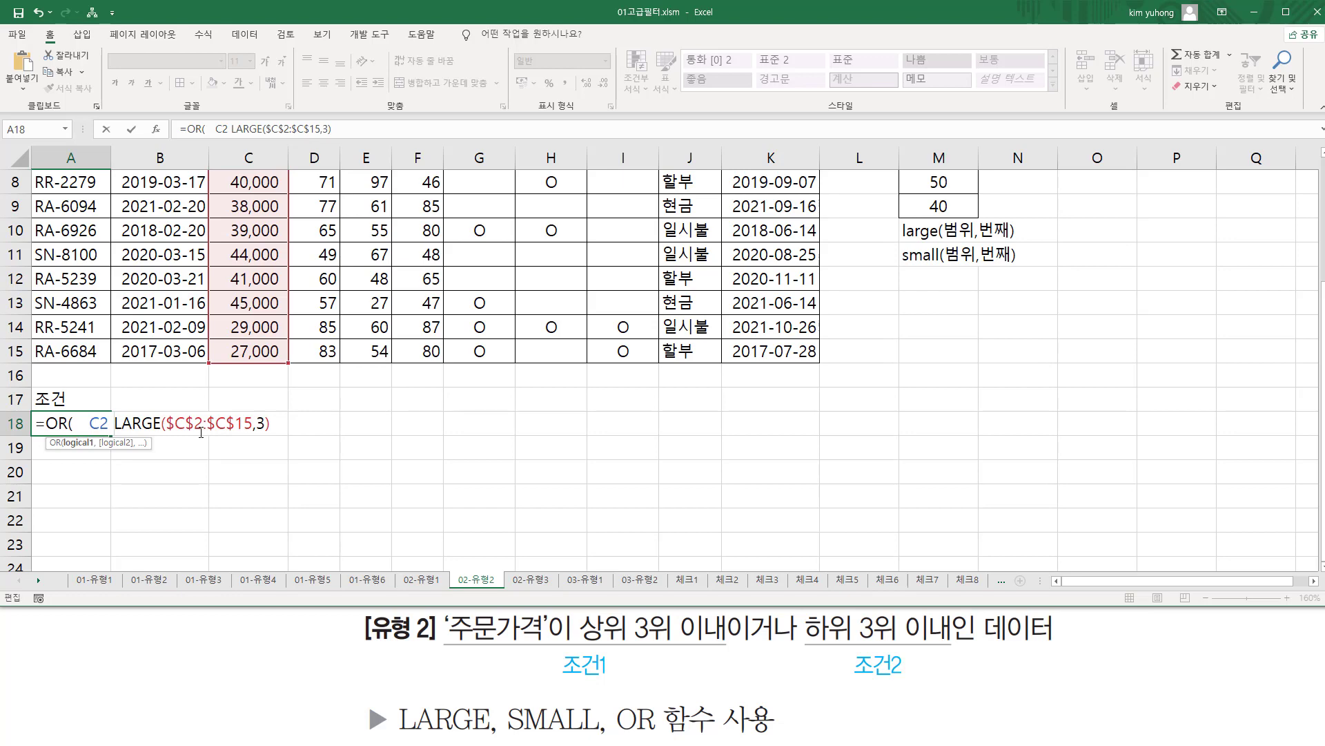
type(">=")
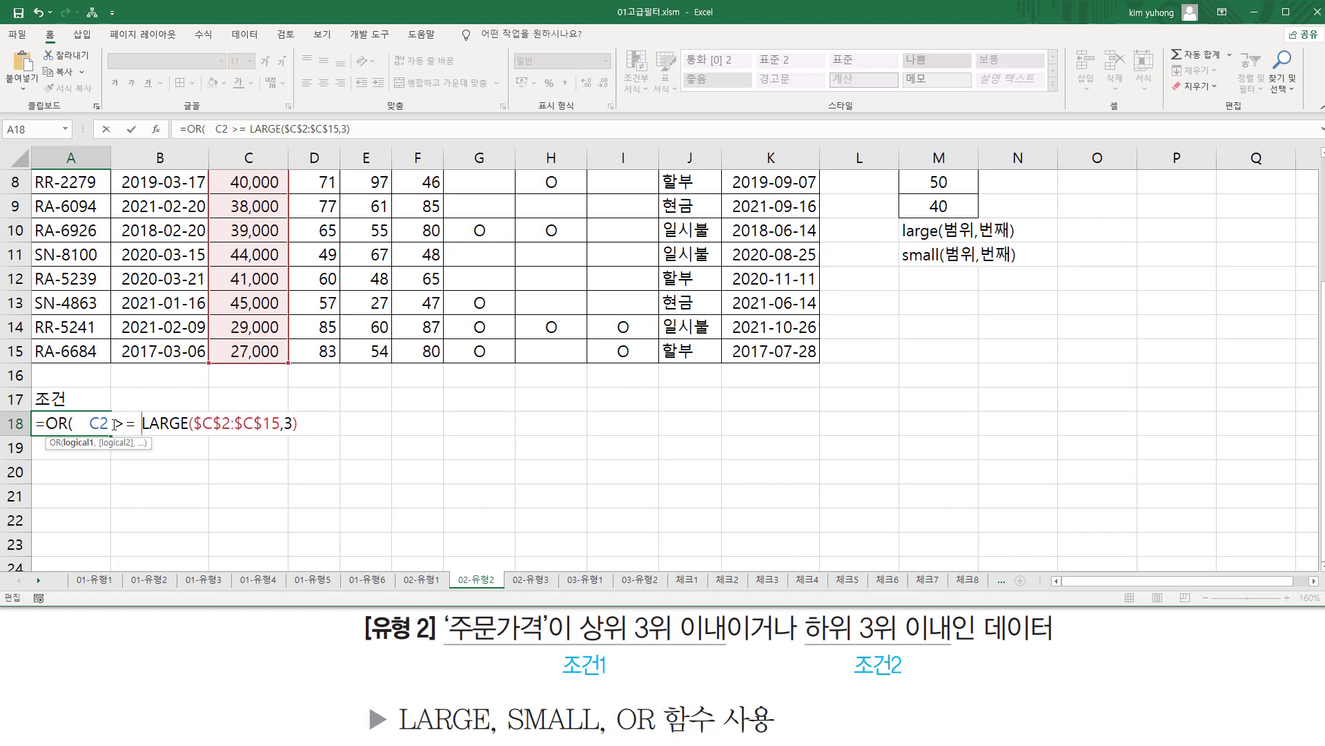
left_click_drag(88, 422, 351, 422)
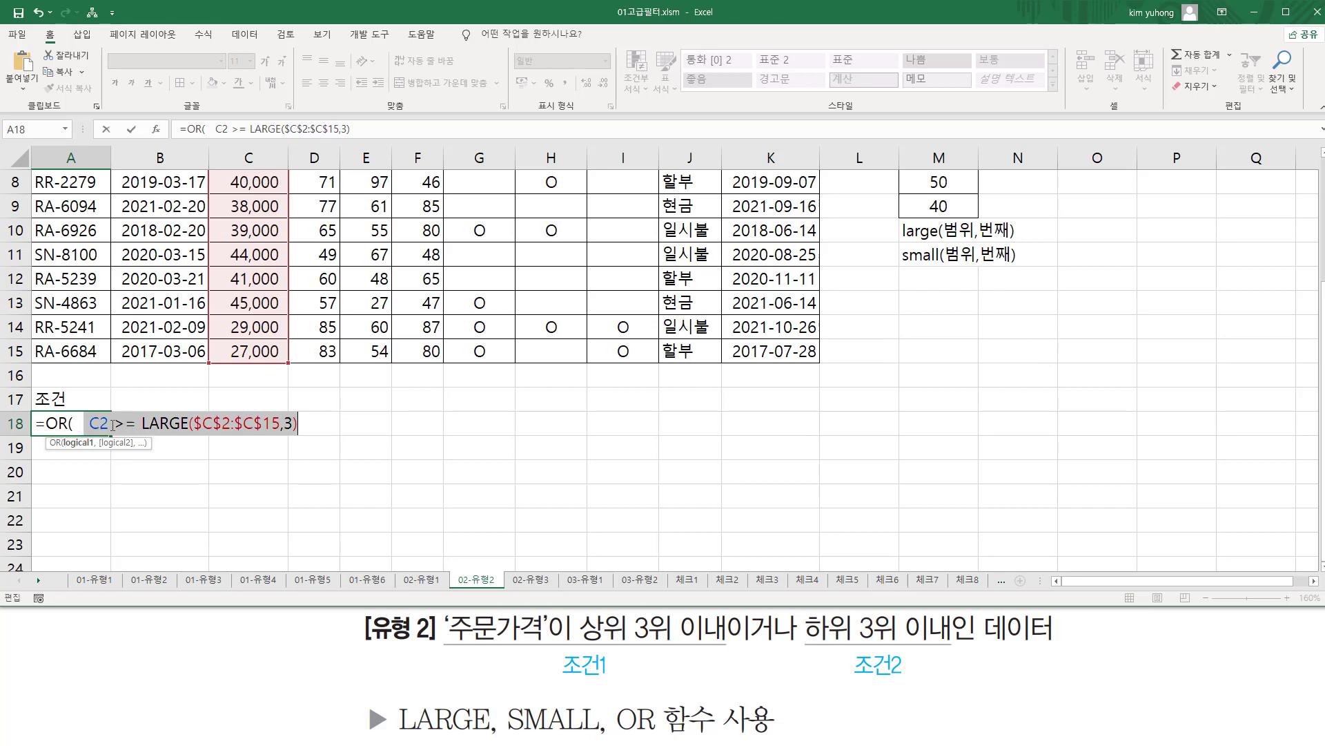
left_click_drag(116, 423, 134, 422)
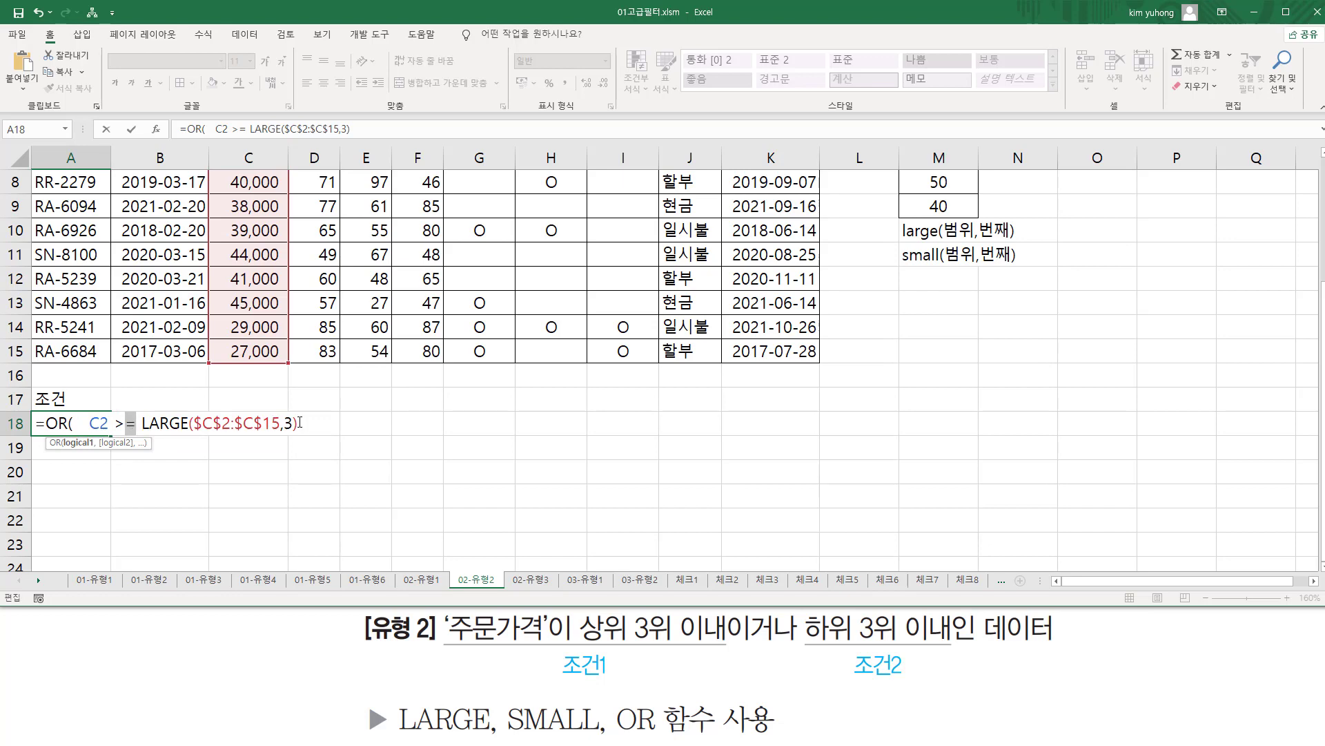
left_click(300, 423)
type(",")
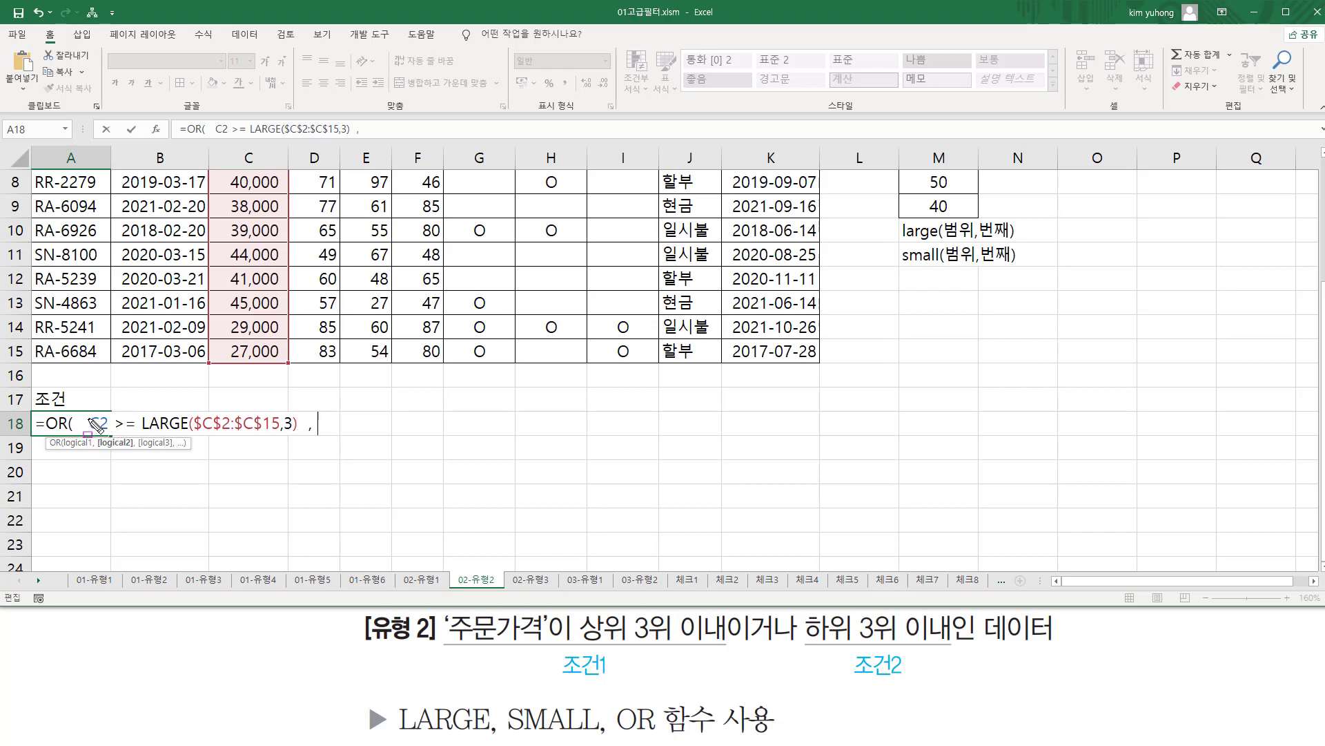
left_click_drag(89, 407, 302, 439)
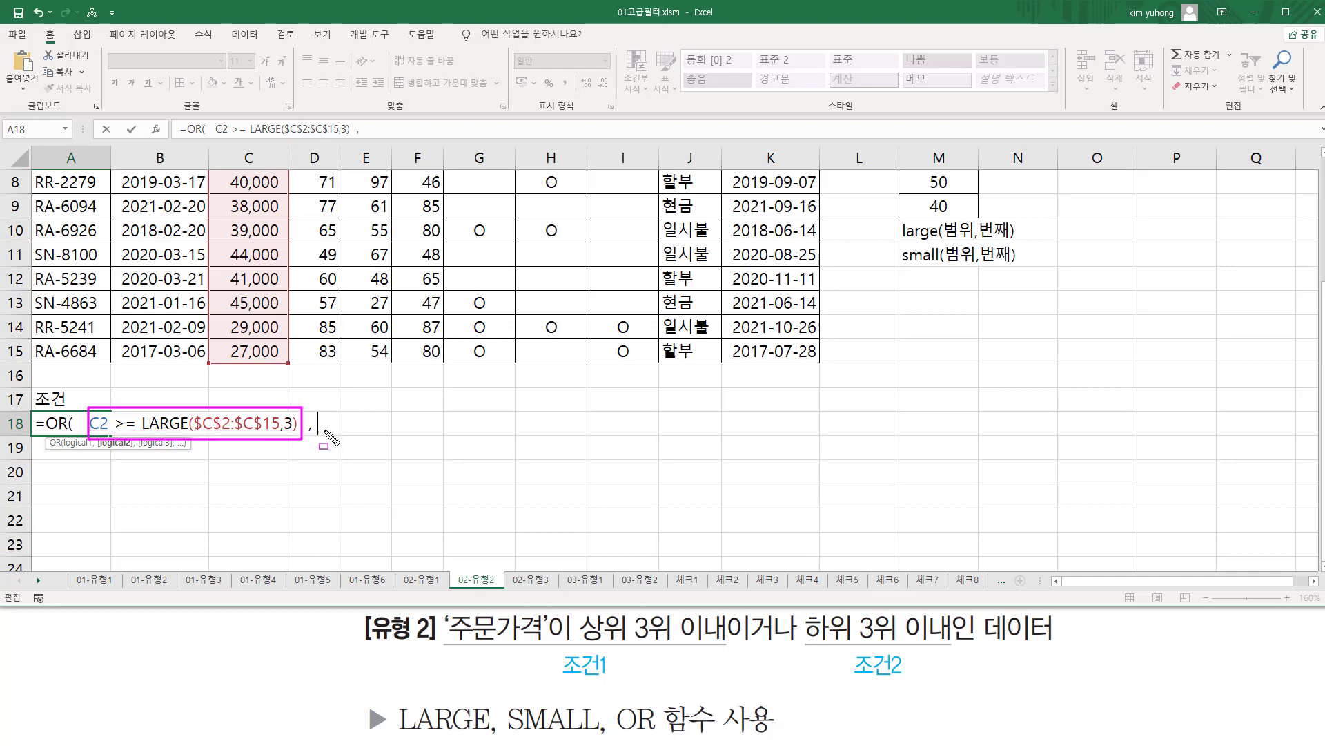
left_click_drag(806, 643, 961, 642)
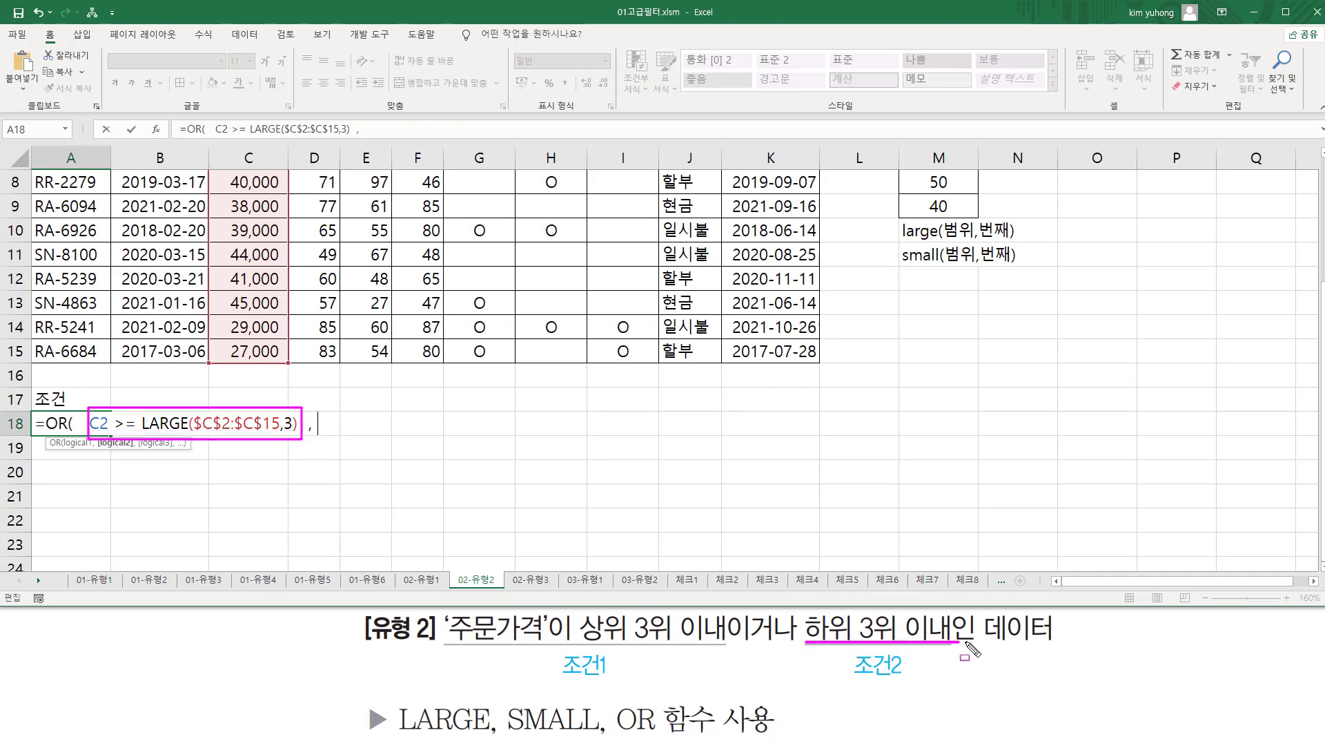
key("Escape")
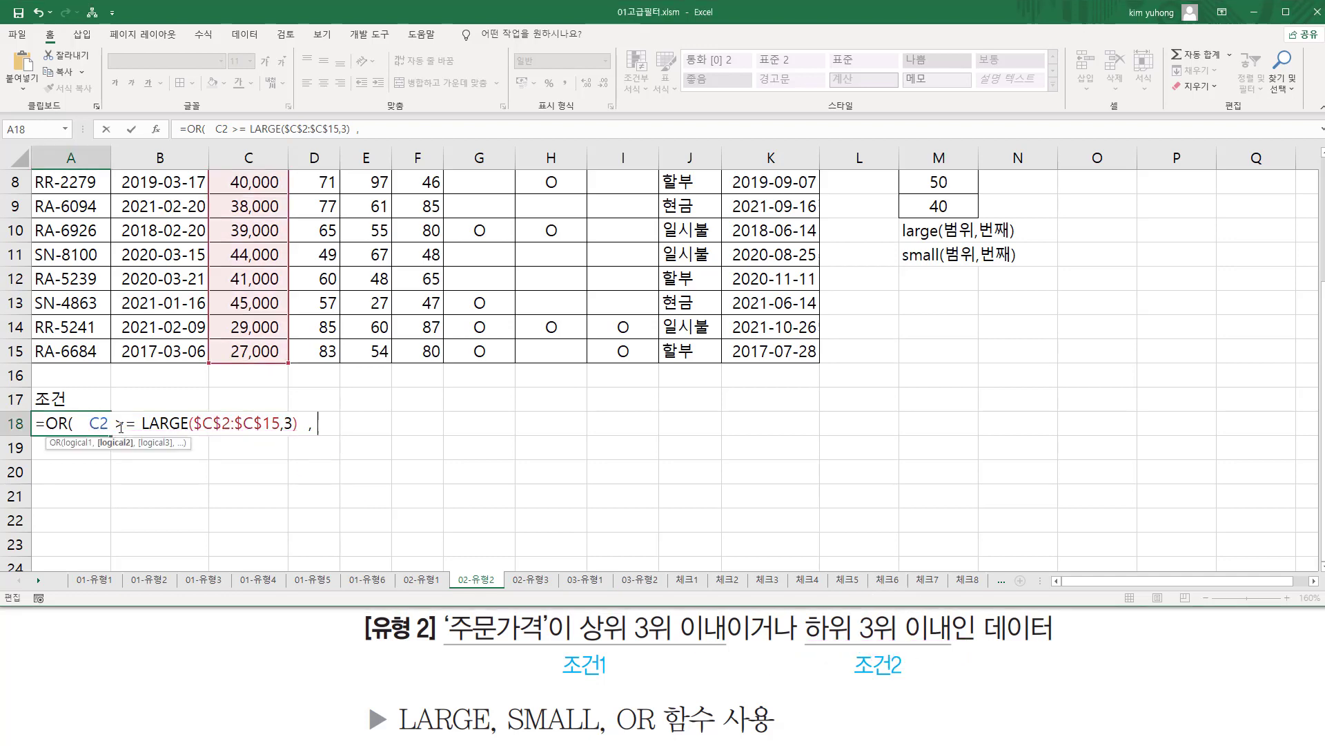
Duplicate the C2 >= LARGE($C$2:$C$15,3) condition as the second argument of the OR formula
left_click_drag(90, 423, 298, 425)
key("ctrl+c")
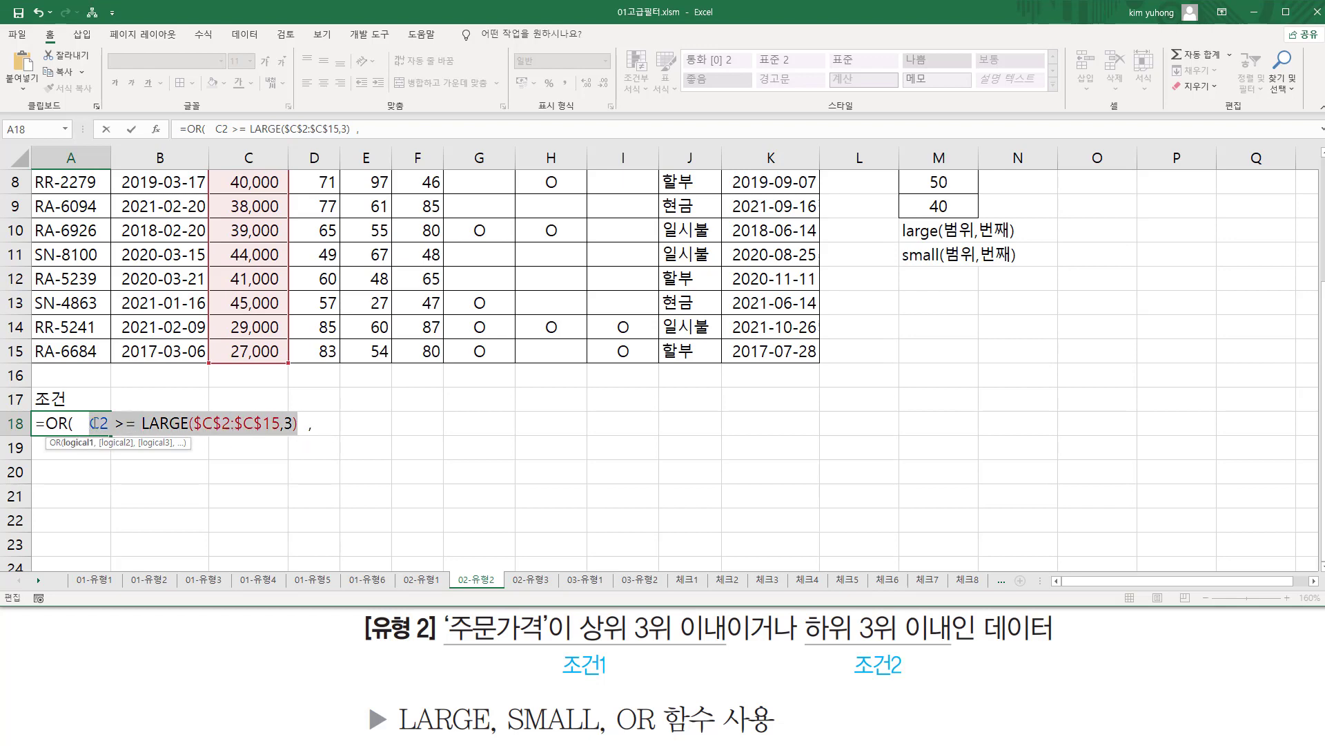
left_click(336, 424)
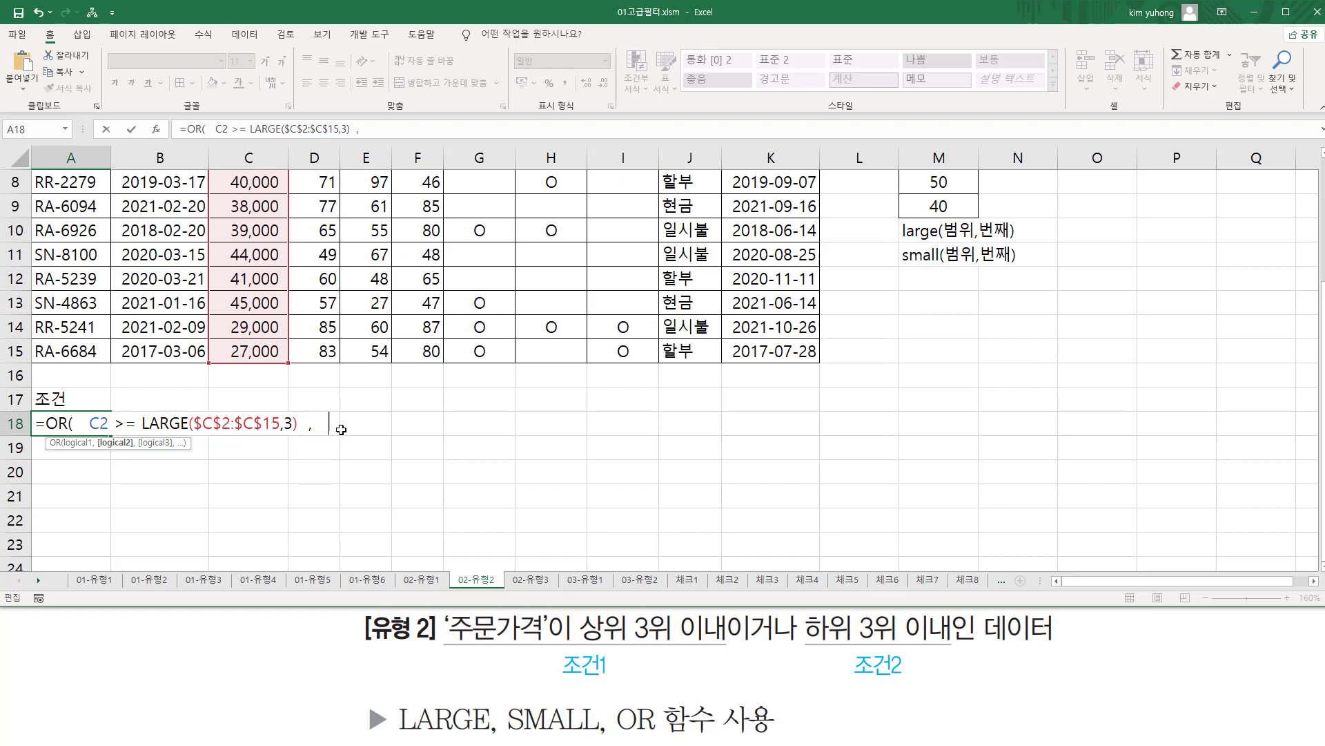
key("ctrl+v")
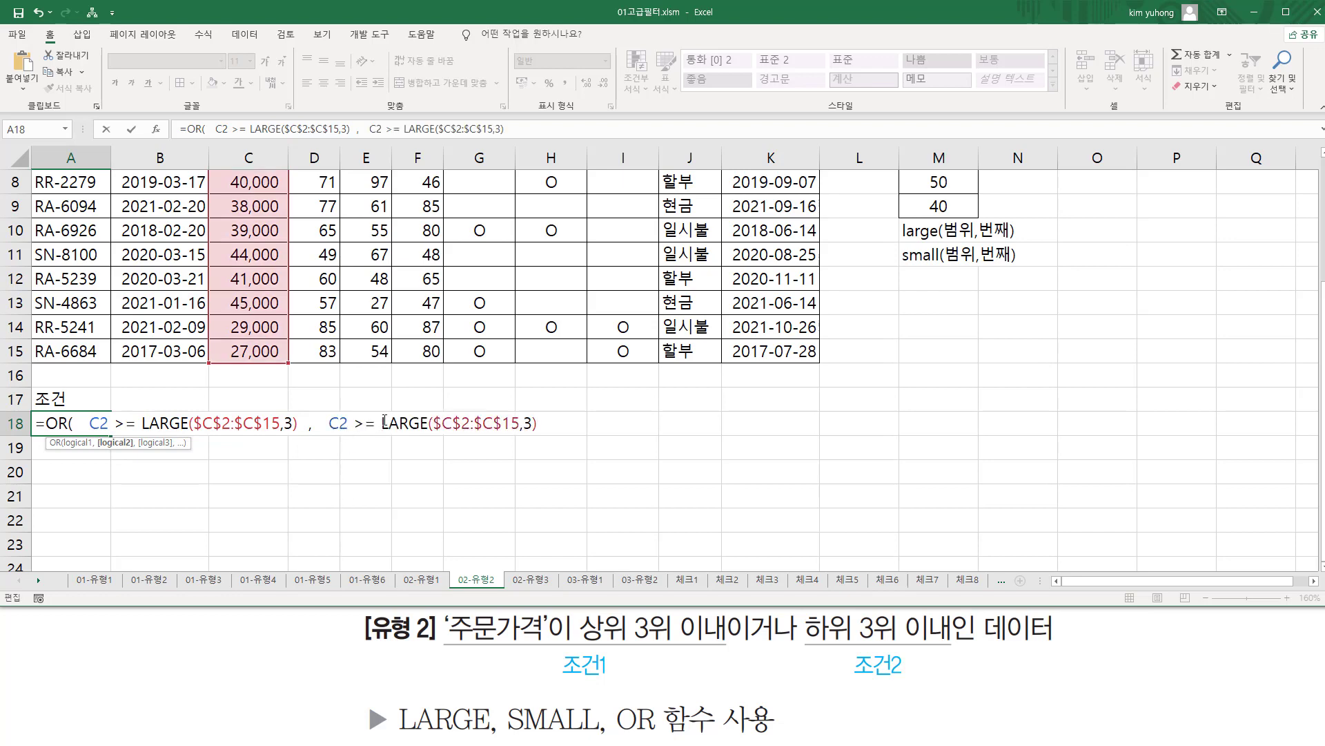
Replace LARGE with SMALL in the second OR condition of A18's formula
left_click_drag(383, 424, 426, 424)
type("sma")
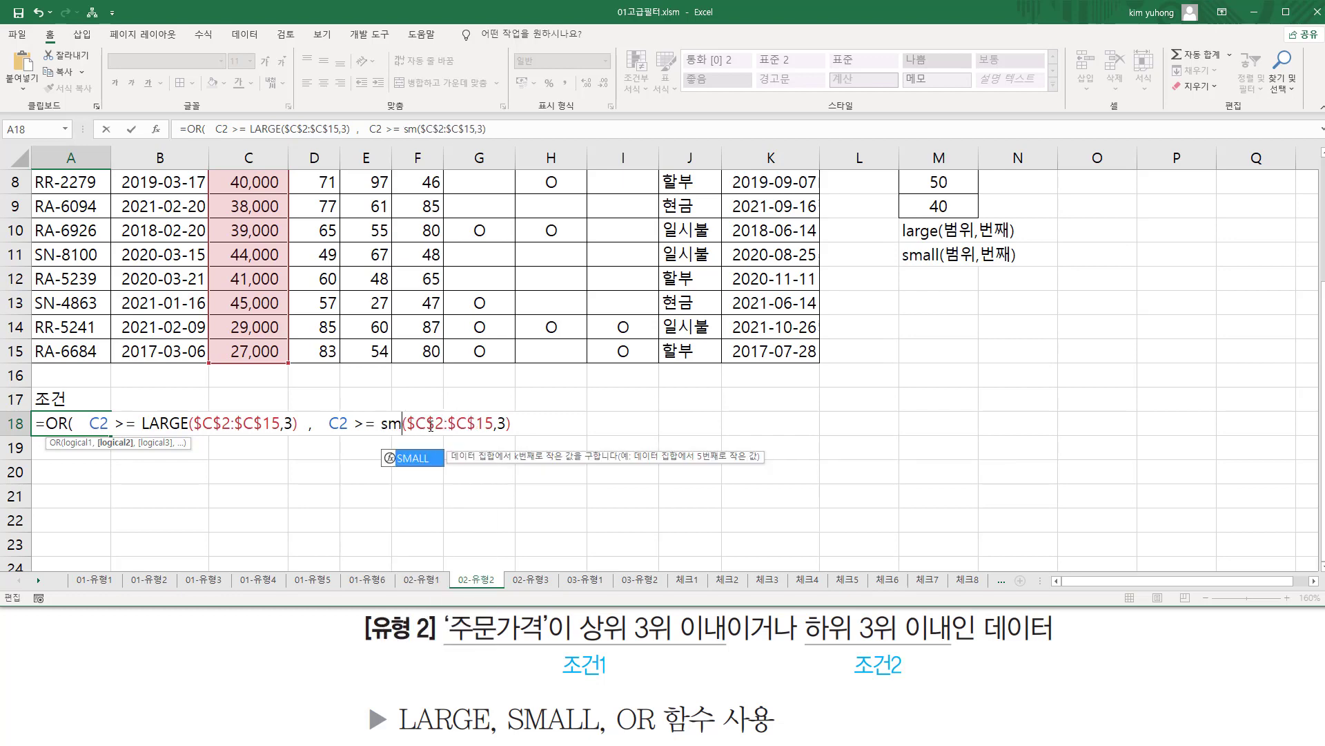
key("Tab")
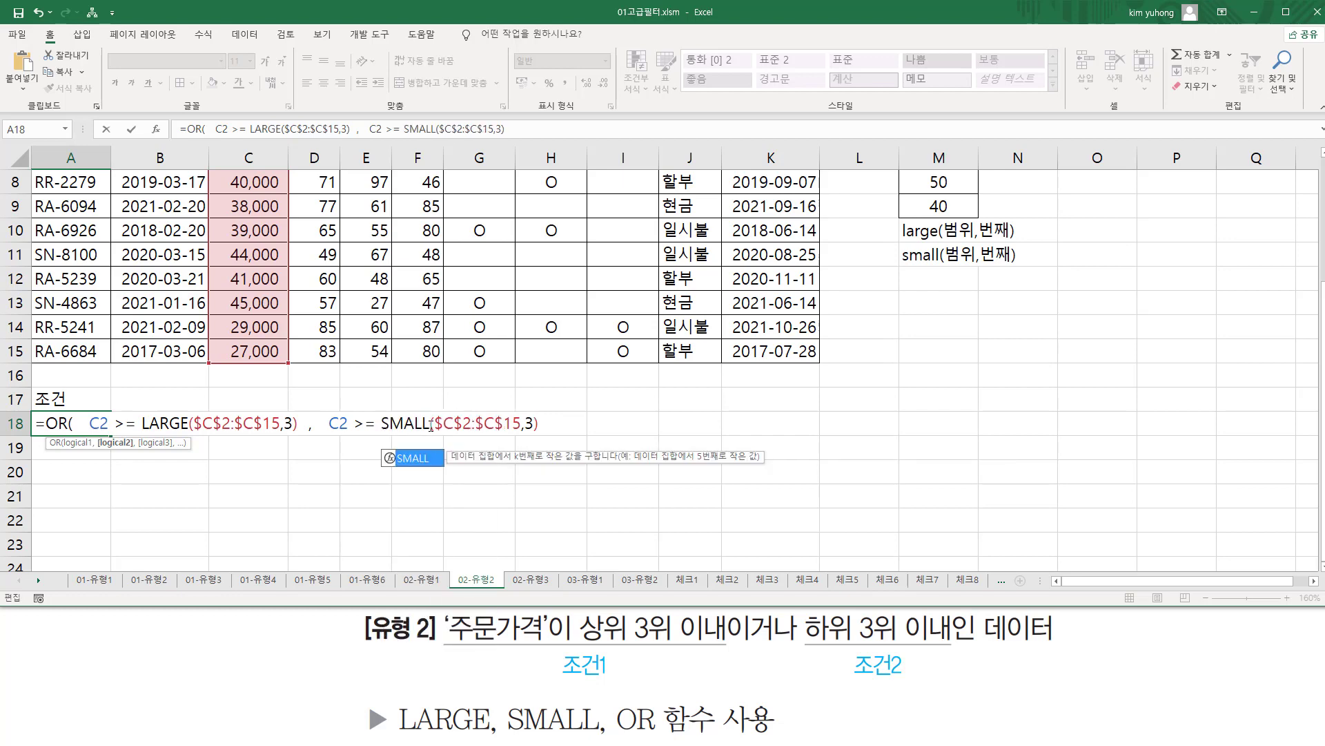
key("ctrl+Return")
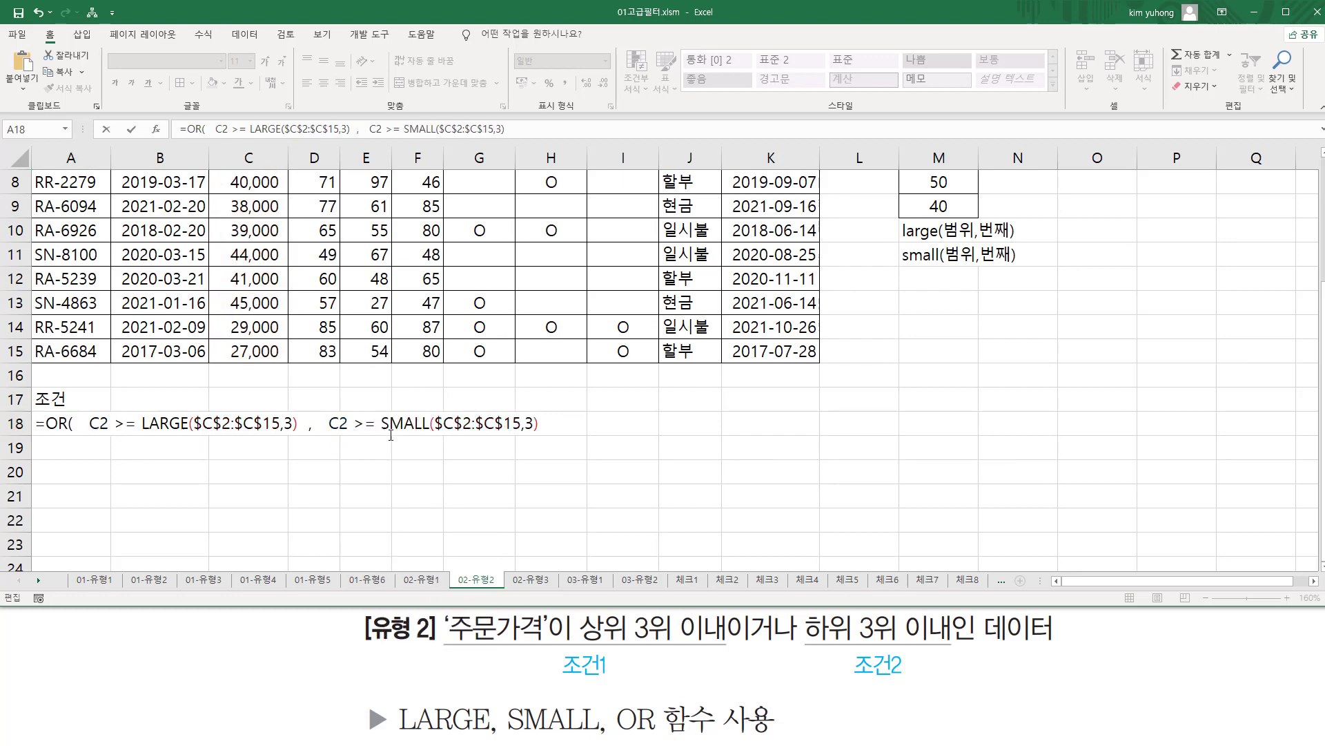
Compare the function names, ranges and rank arguments of the LARGE and SMALL conditions with the 주문가격 requirement
scroll(276, 345, "up", 3)
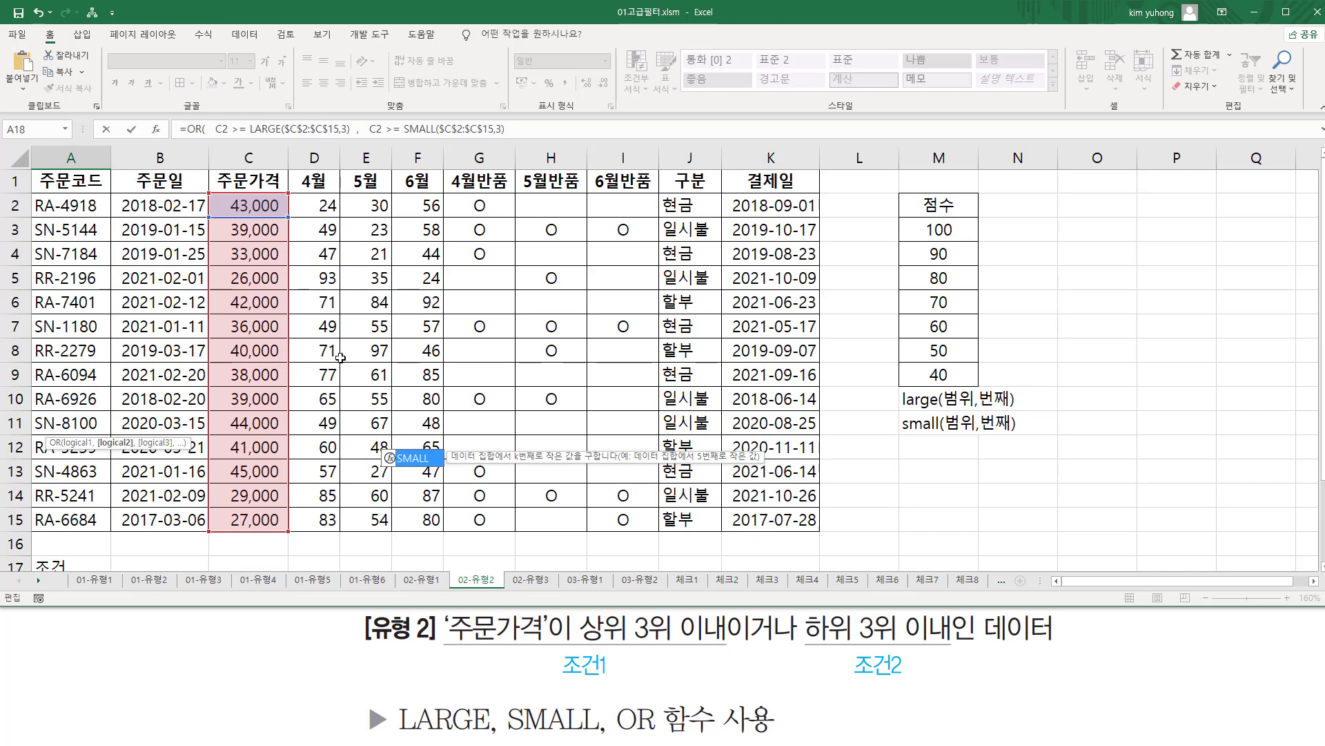
scroll(442, 373, "down", 3)
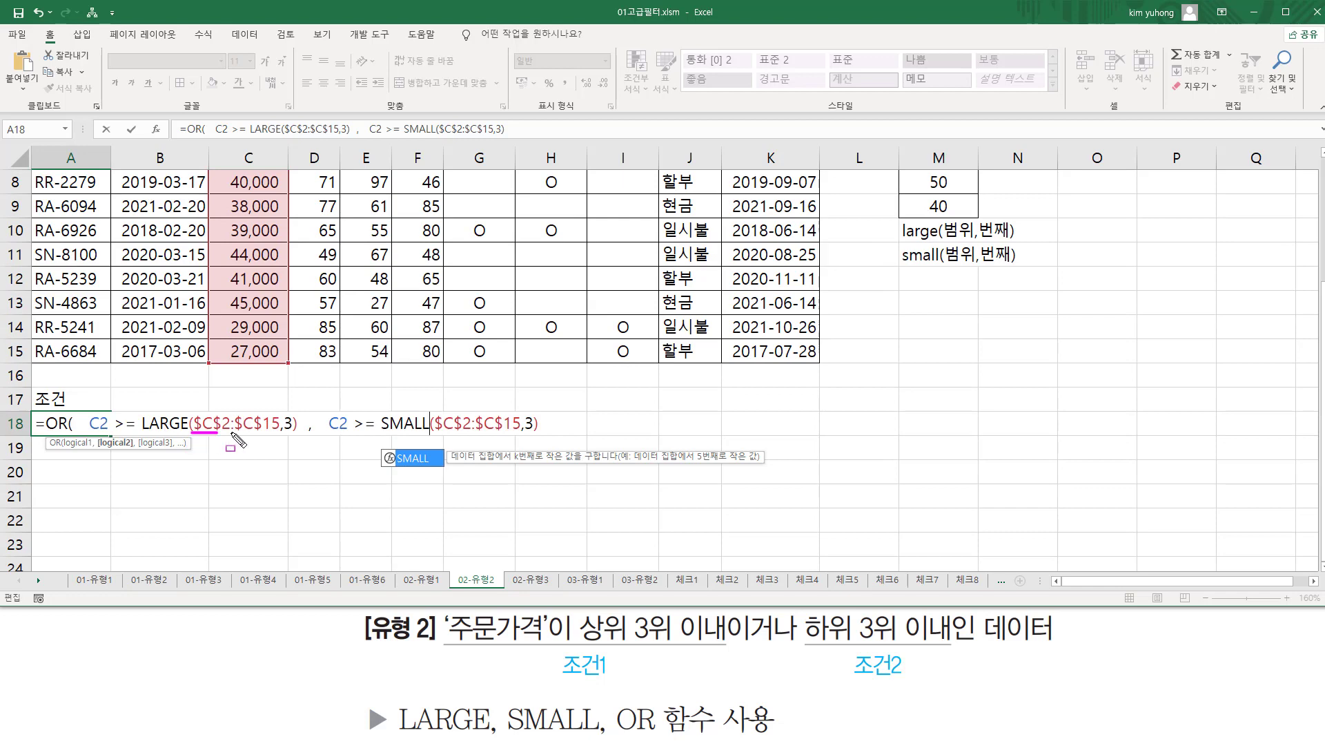
left_click_drag(193, 430, 287, 430)
mouse_move(432, 430)
left_mouse_down()
mouse_move(537, 432)
mouse_move(535, 410)
mouse_move(525, 433)
left_mouse_up()
mouse_move(292, 432)
left_mouse_down()
mouse_move(283, 409)
mouse_move(294, 435)
mouse_move(283, 436)
left_mouse_up()
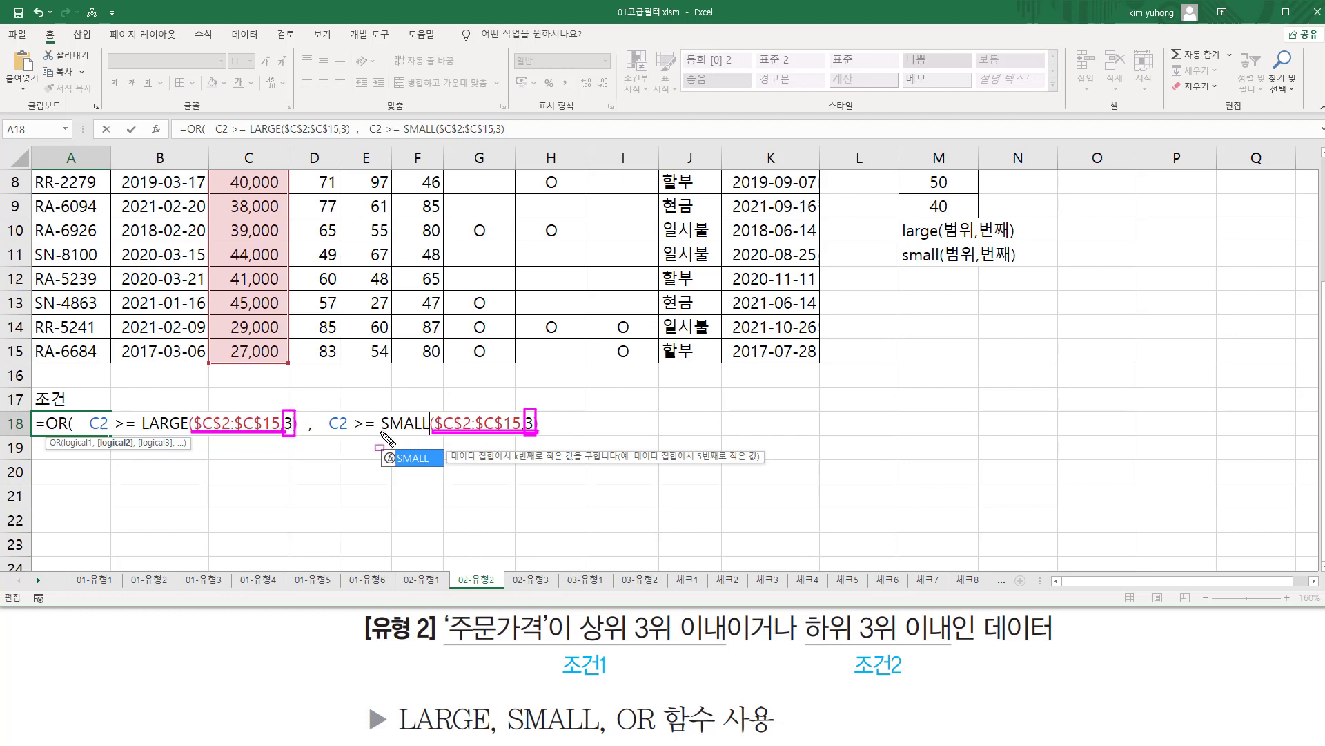
left_click_drag(381, 433, 428, 433)
left_click_drag(141, 431, 181, 431)
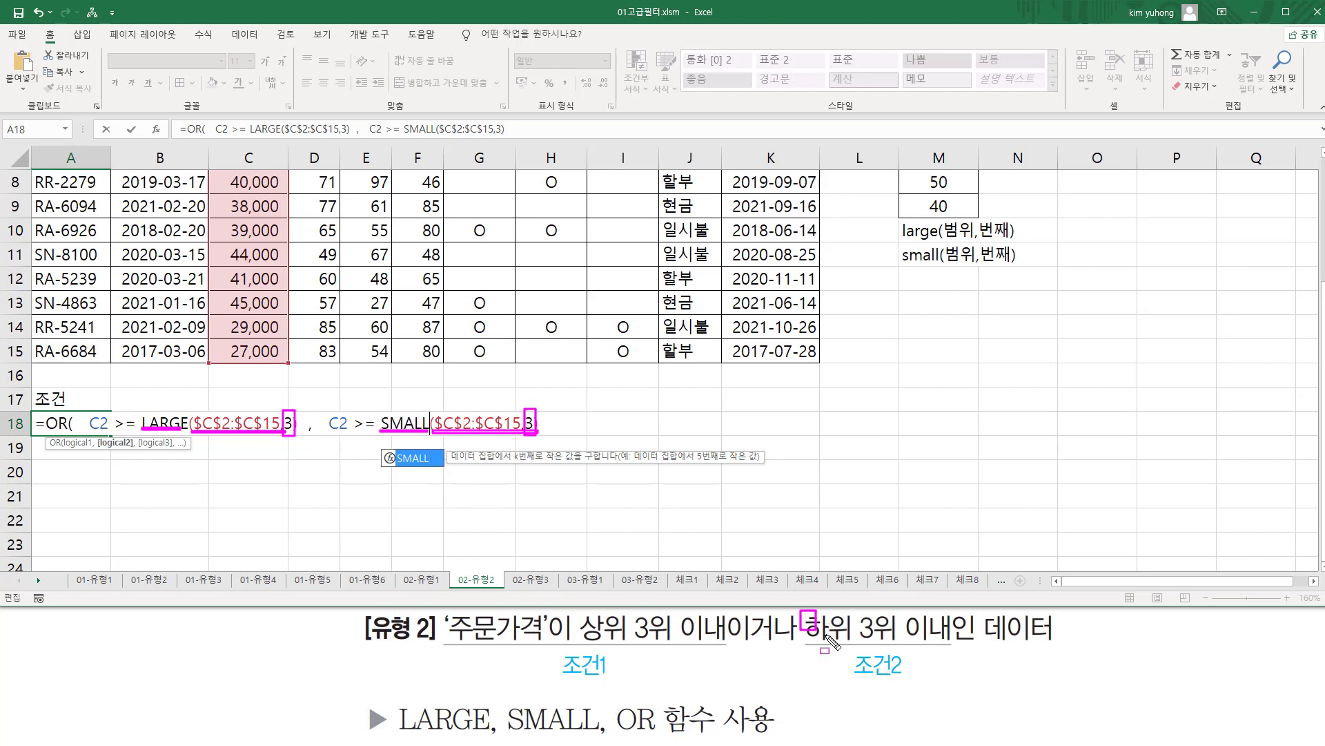
left_click_drag(801, 610, 954, 645)
left_click_drag(449, 642, 549, 642)
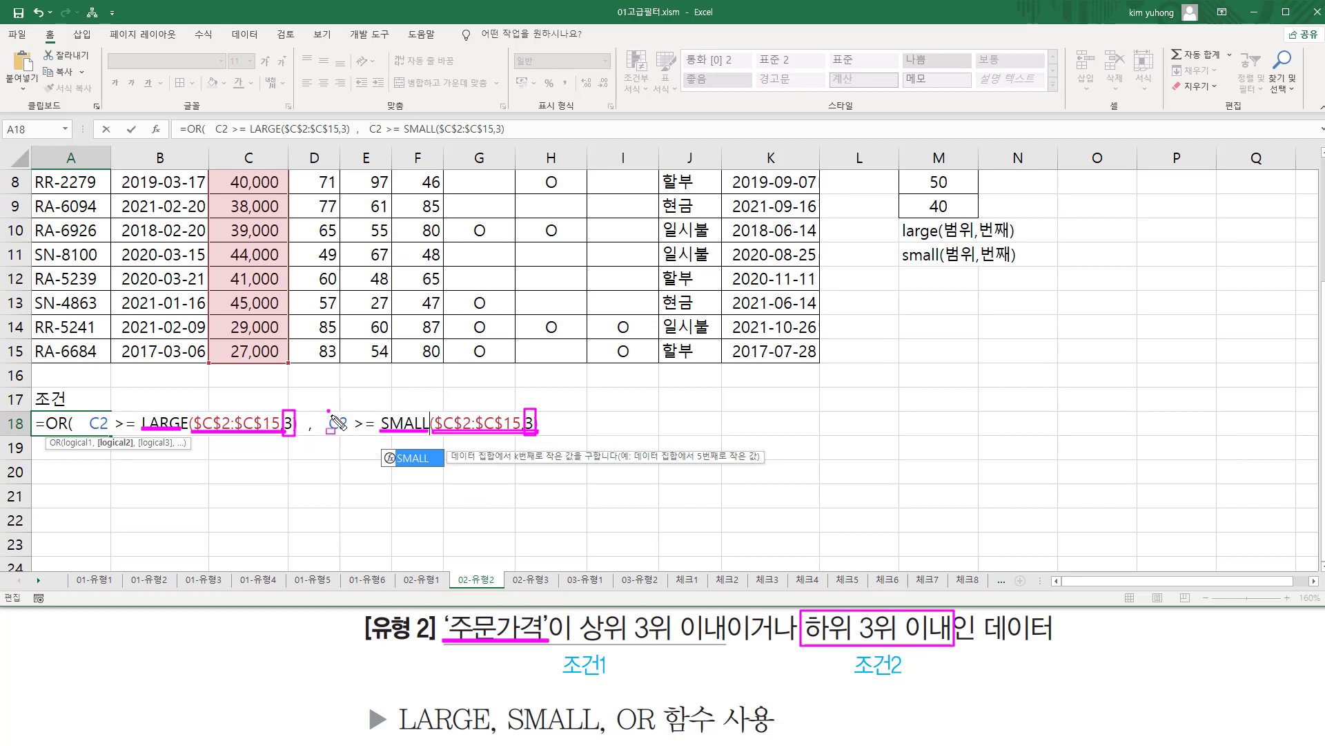
left_click_drag(329, 412, 350, 434)
key("e")
Change the comparison operator before SMALL in the second OR condition to <=
left_click(366, 423)
key("BackSpace")
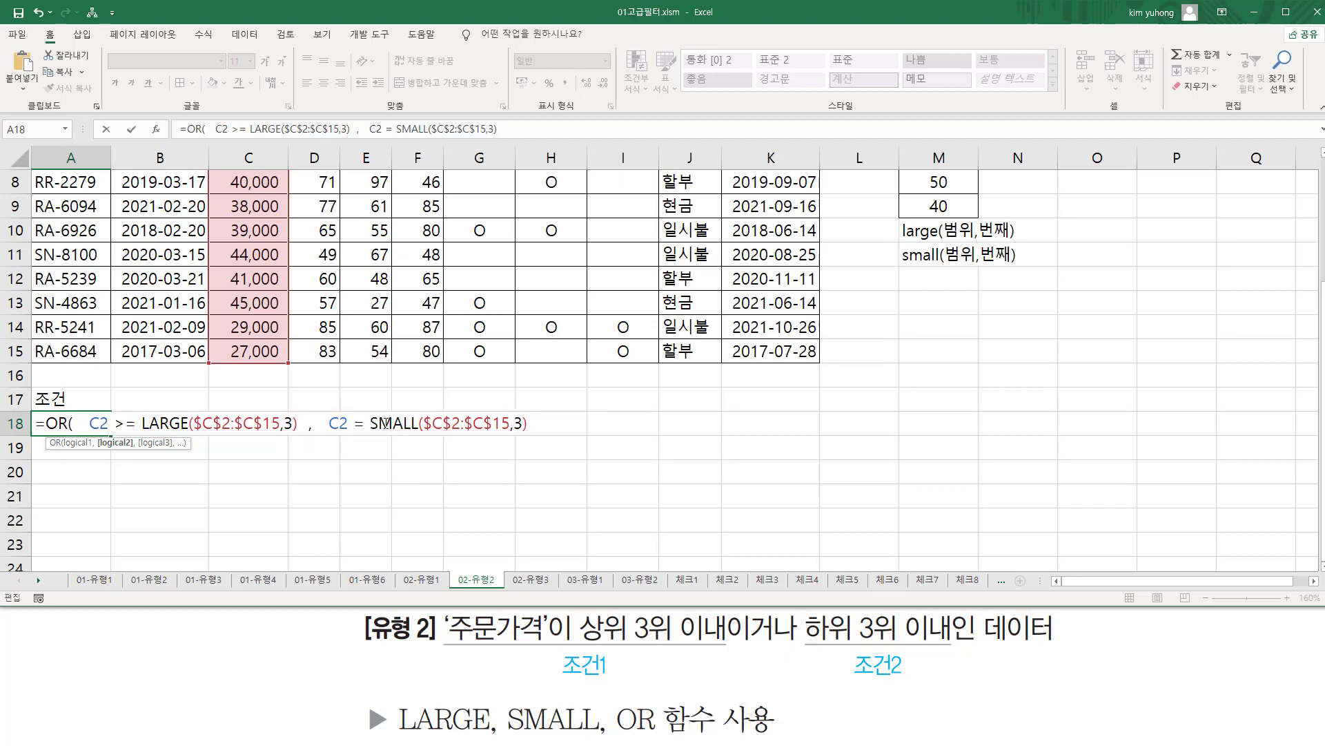
type("<")
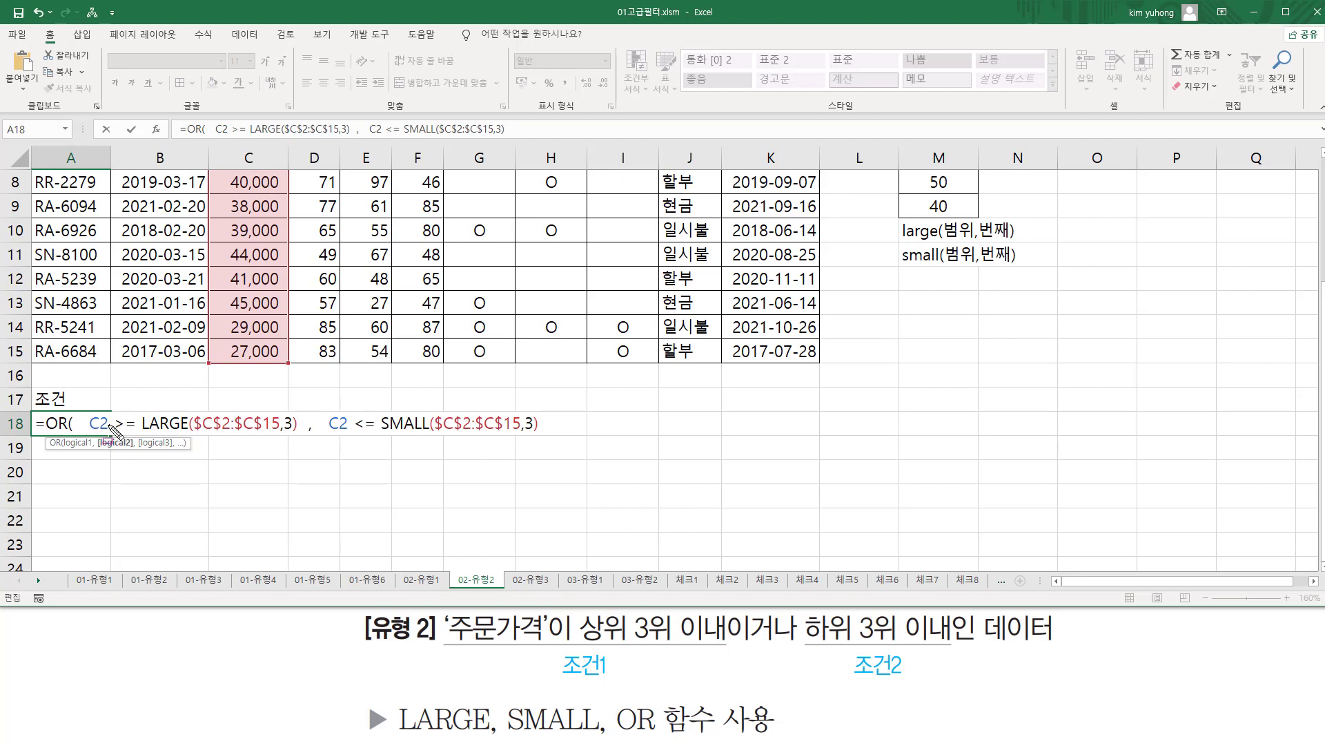
mouse_move(93, 412)
left_mouse_down()
mouse_move(251, 441)
mouse_move(545, 440)
left_mouse_up()
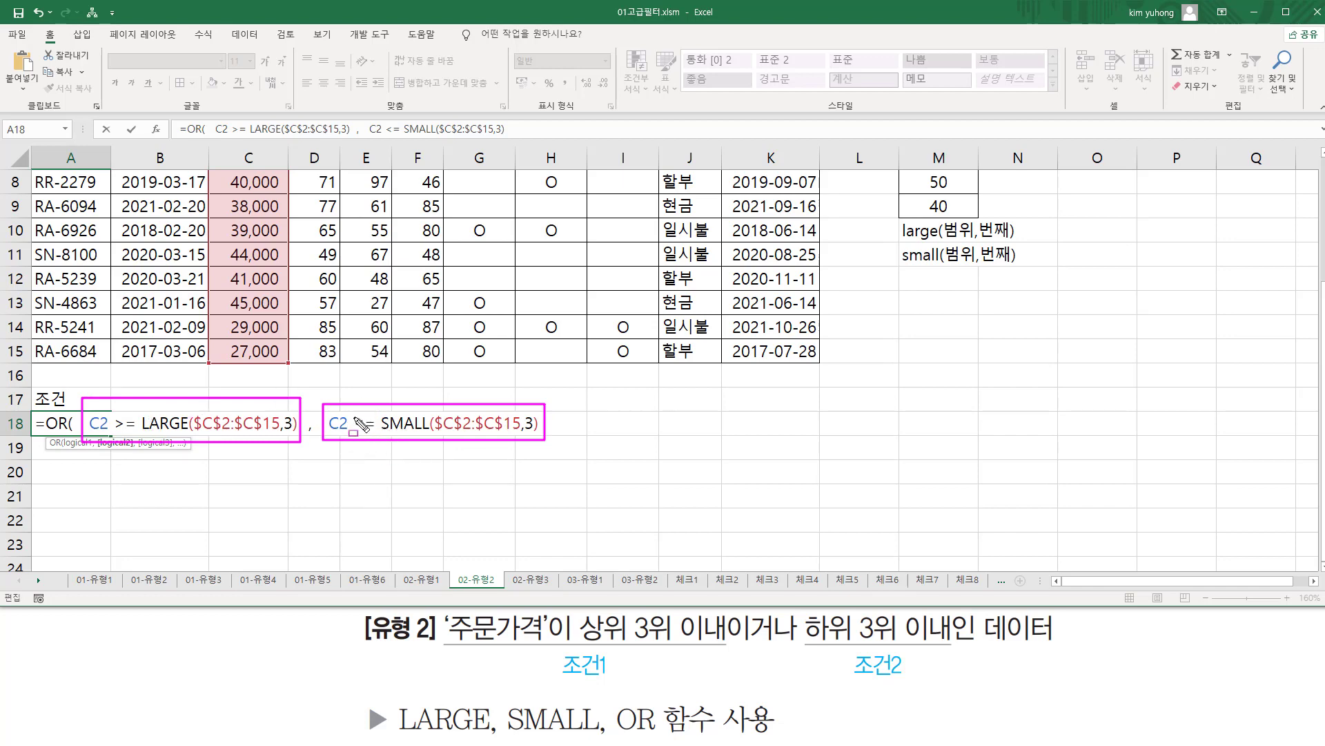
mouse_move(353, 413)
left_mouse_down()
mouse_move(366, 435)
mouse_move(431, 430)
left_mouse_up()
left_click_drag(439, 431, 503, 430)
left_click_drag(195, 430, 273, 431)
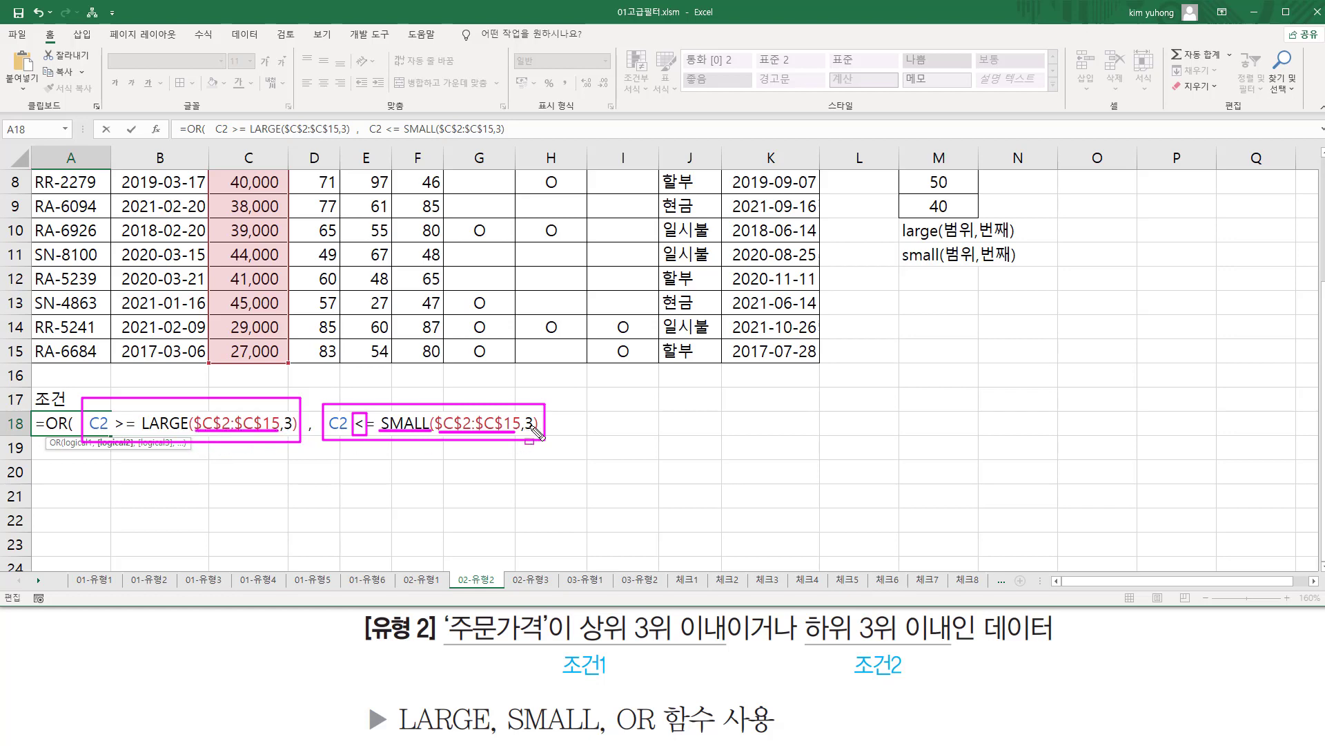
key("Escape")
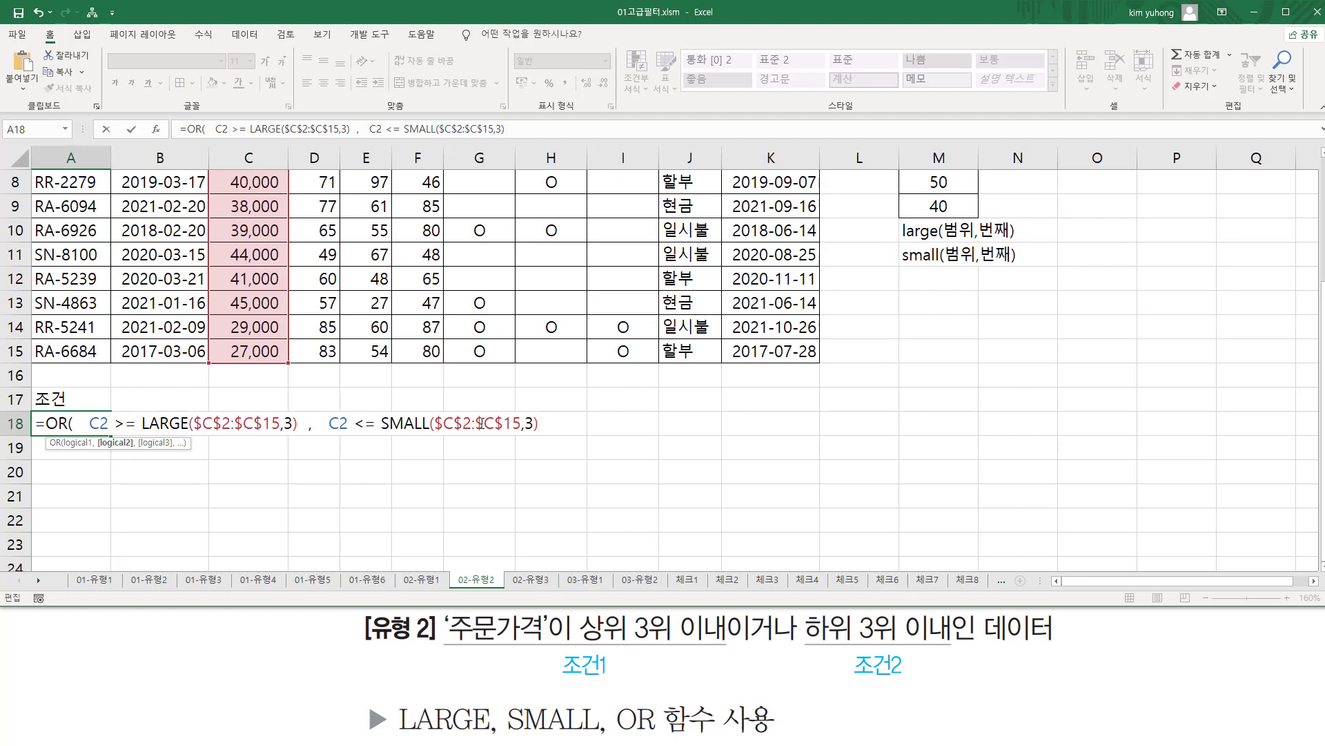
Close the OR formula in A18 with a final parenthesis and commit it
type(")")
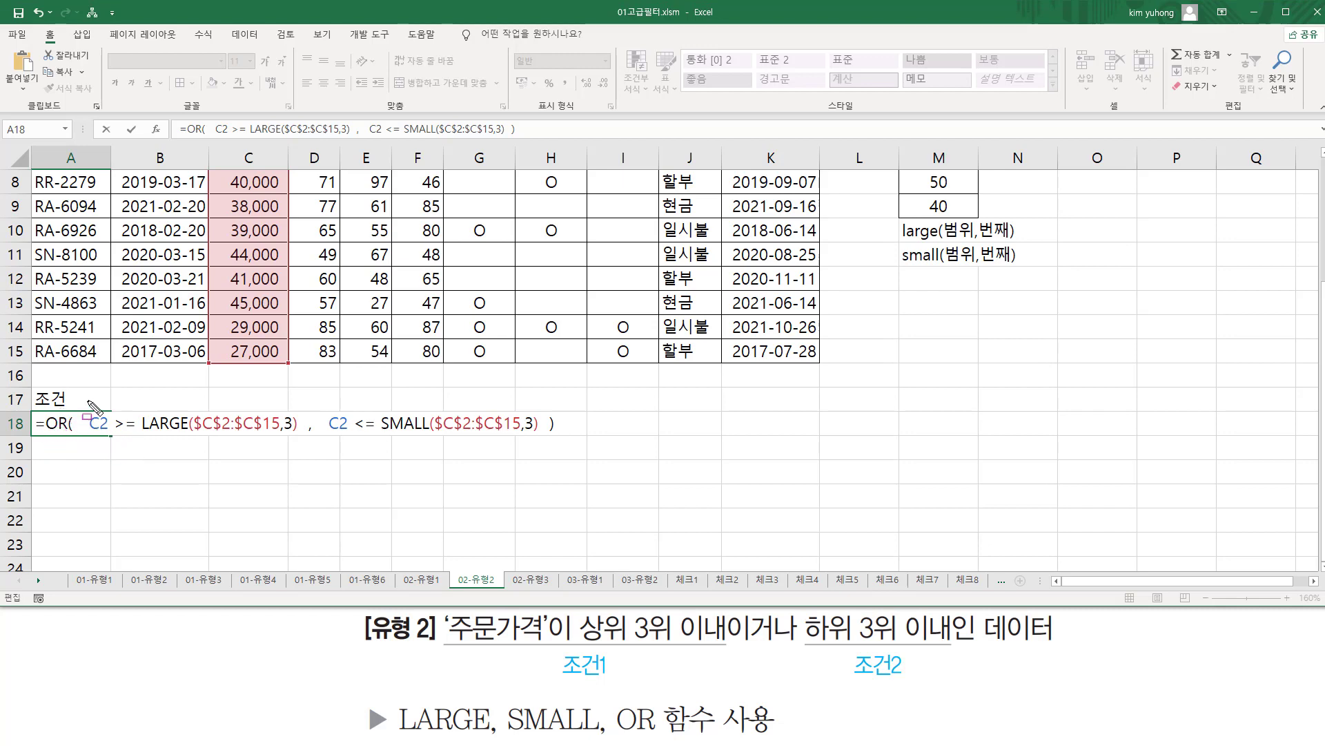
mouse_move(88, 401)
left_mouse_down()
mouse_move(356, 452)
mouse_move(543, 445)
left_mouse_up()
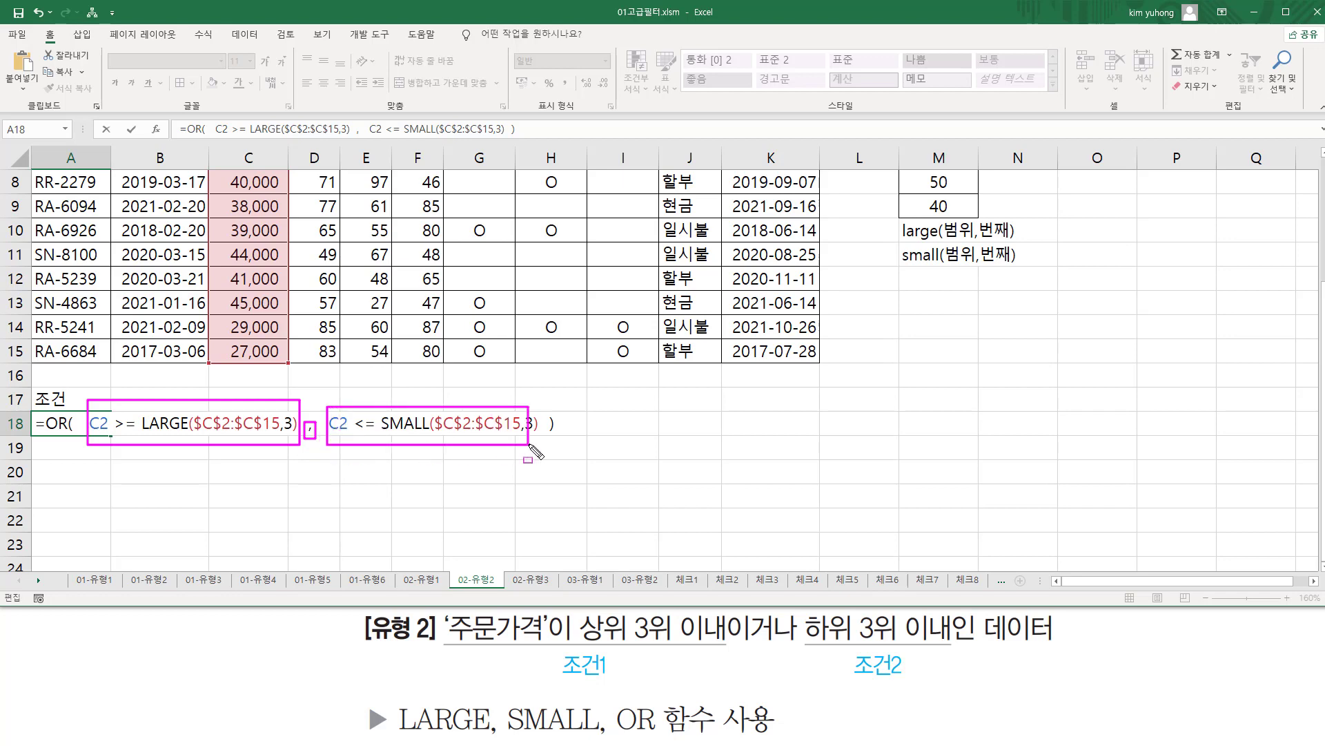
key("Escape")
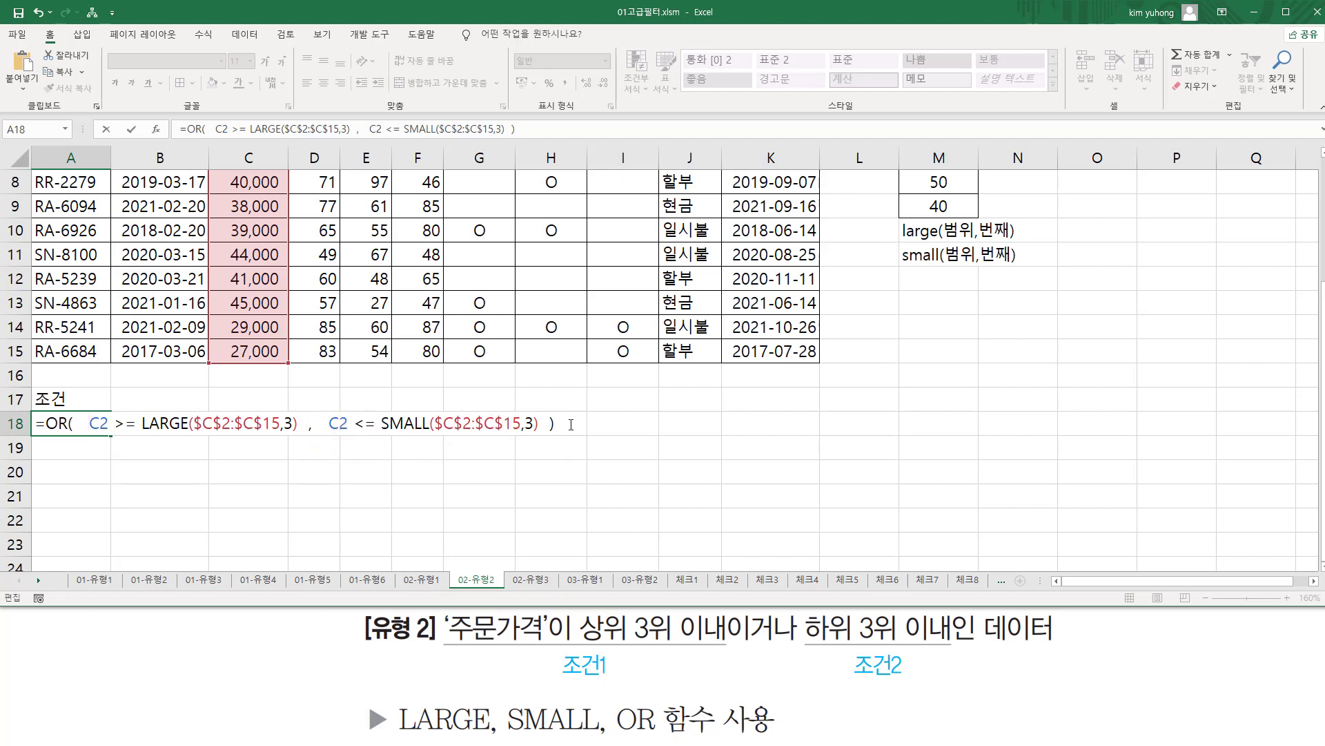
key("Return")
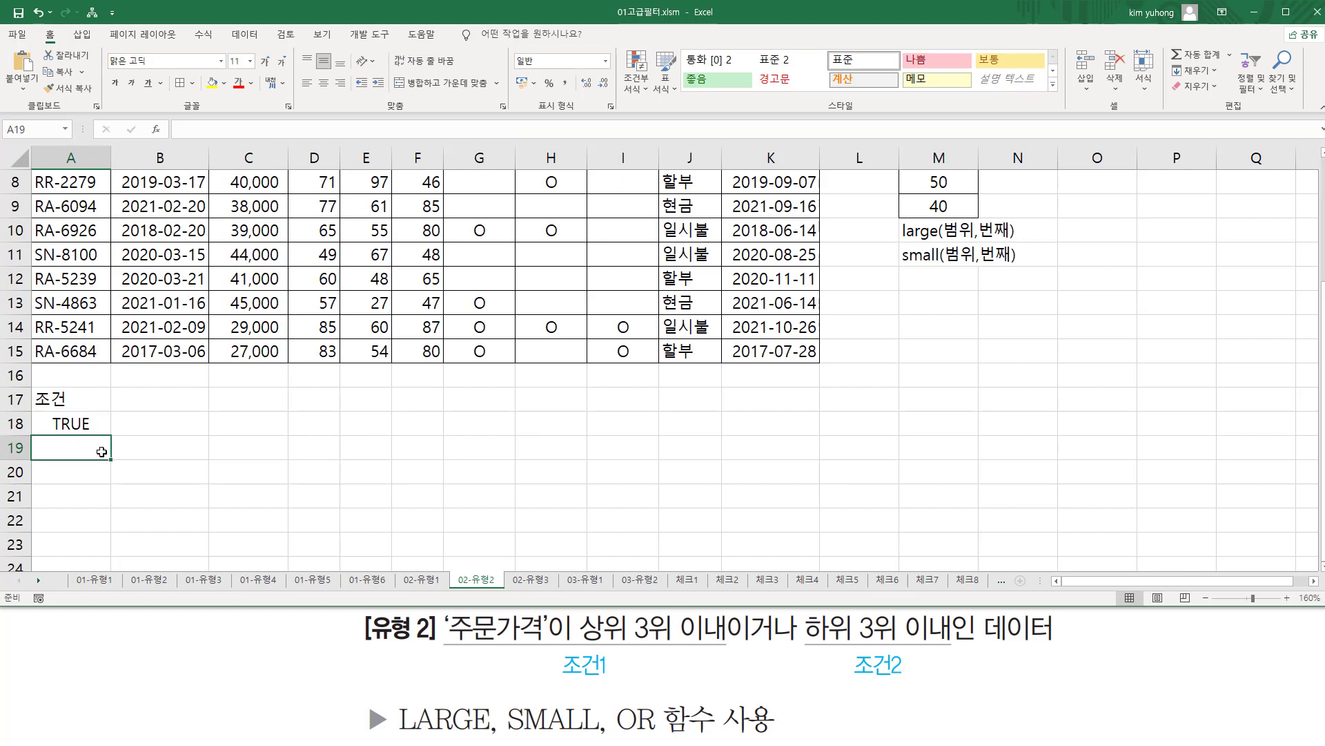
Insert a $ after 범위 in the LARGE and SMALL syntax notes in M10 and M11
left_click(926, 227)
double_click(973, 230)
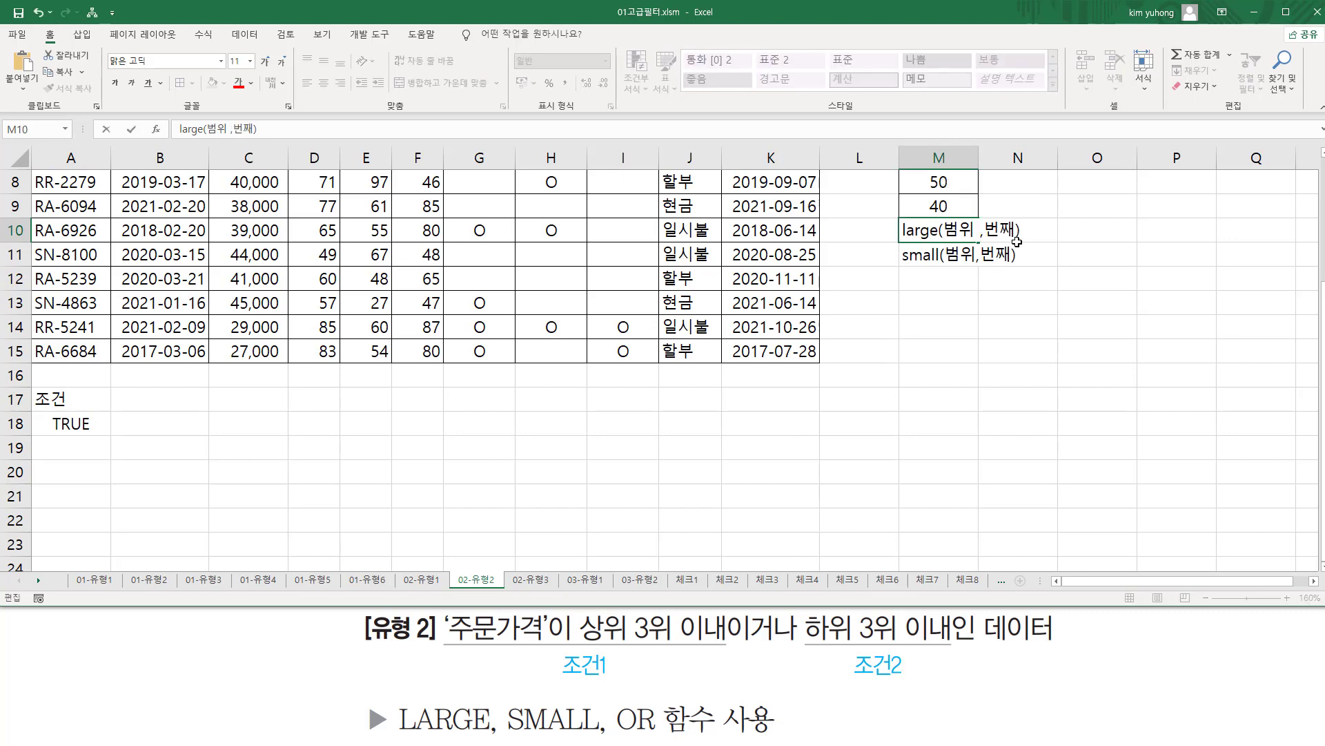
type("$")
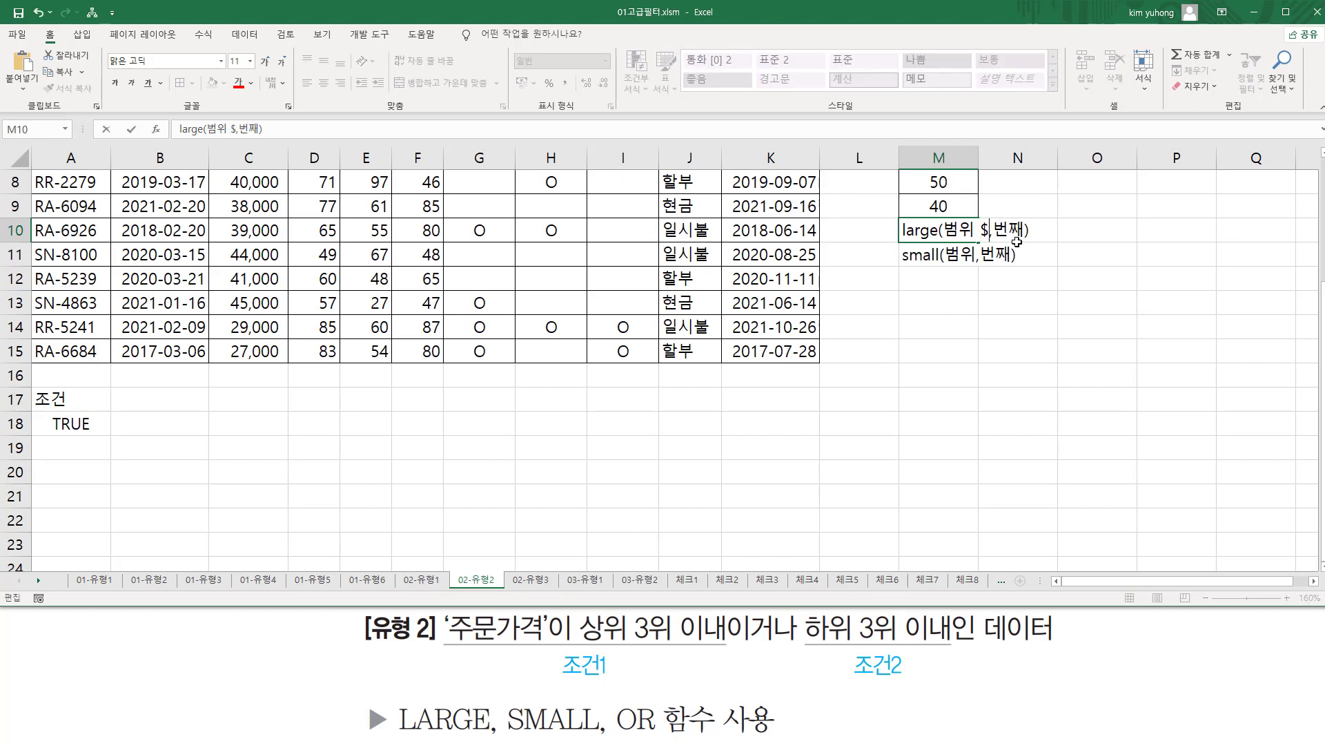
left_click(973, 256)
double_click(975, 255)
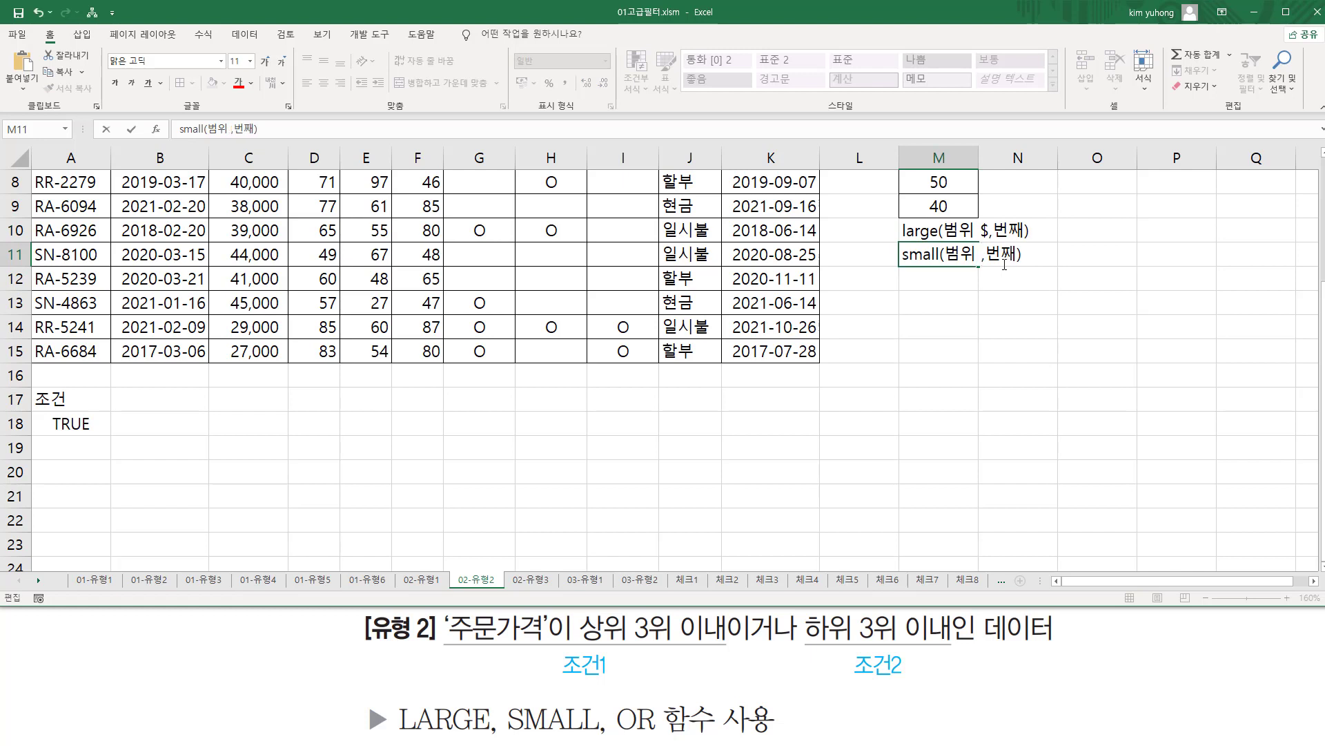
type("$")
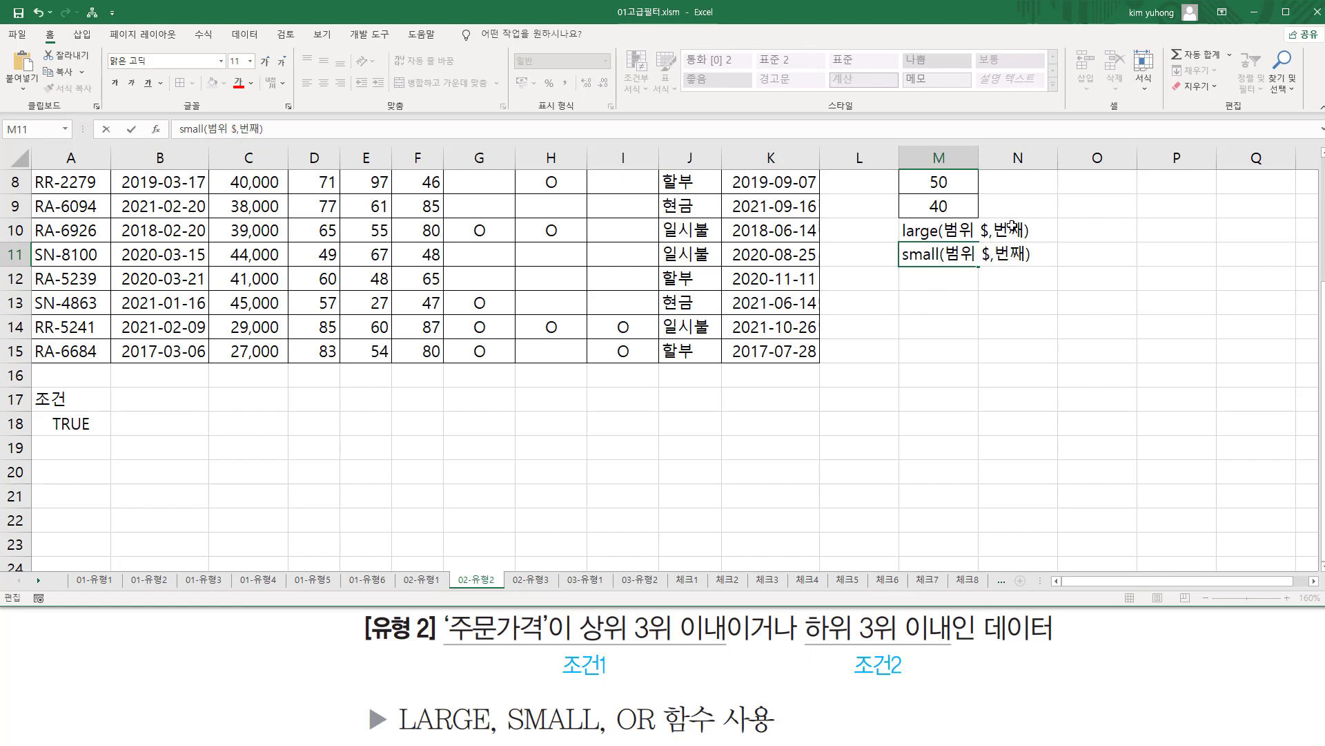
left_click(998, 232)
left_click_drag(858, 326, 858, 351)
left_click(82, 450)
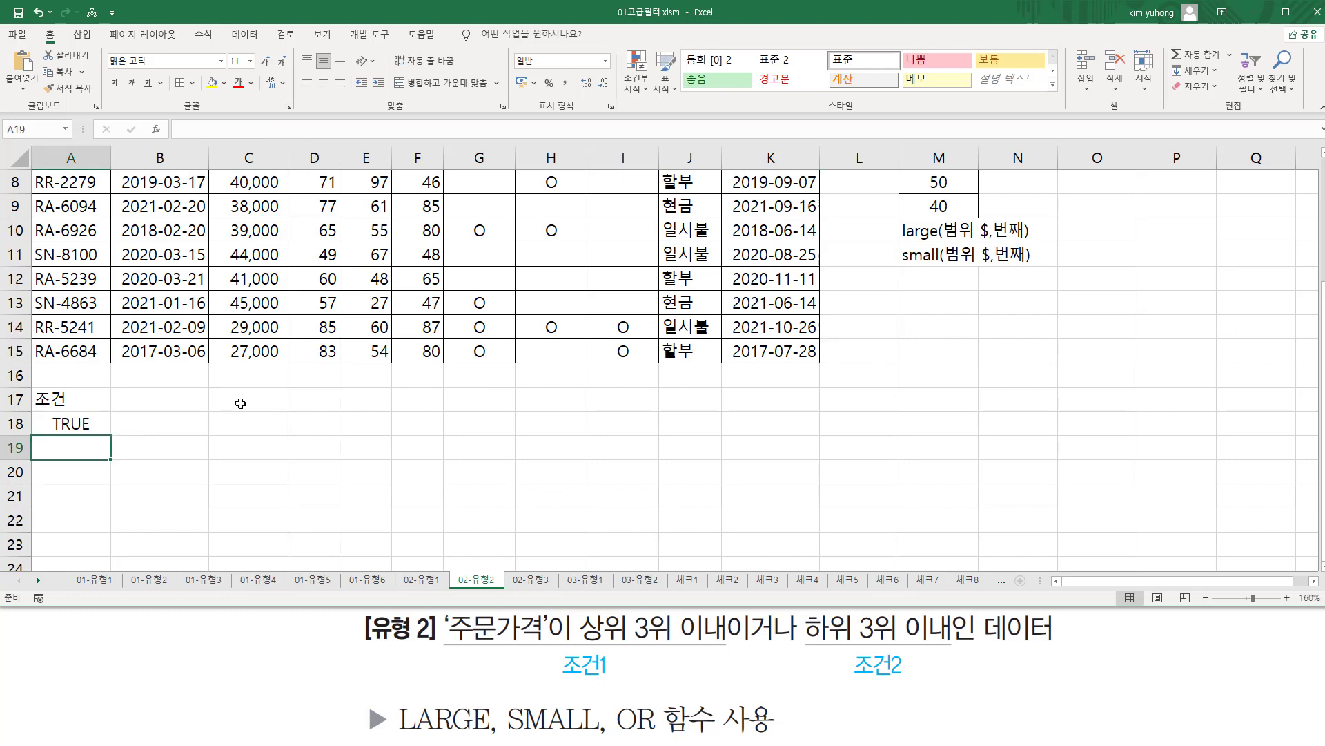
Start an advanced filter on the order table A1:K15 with results copied to another location
left_click(481, 230)
scroll(483, 263, "up", 3)
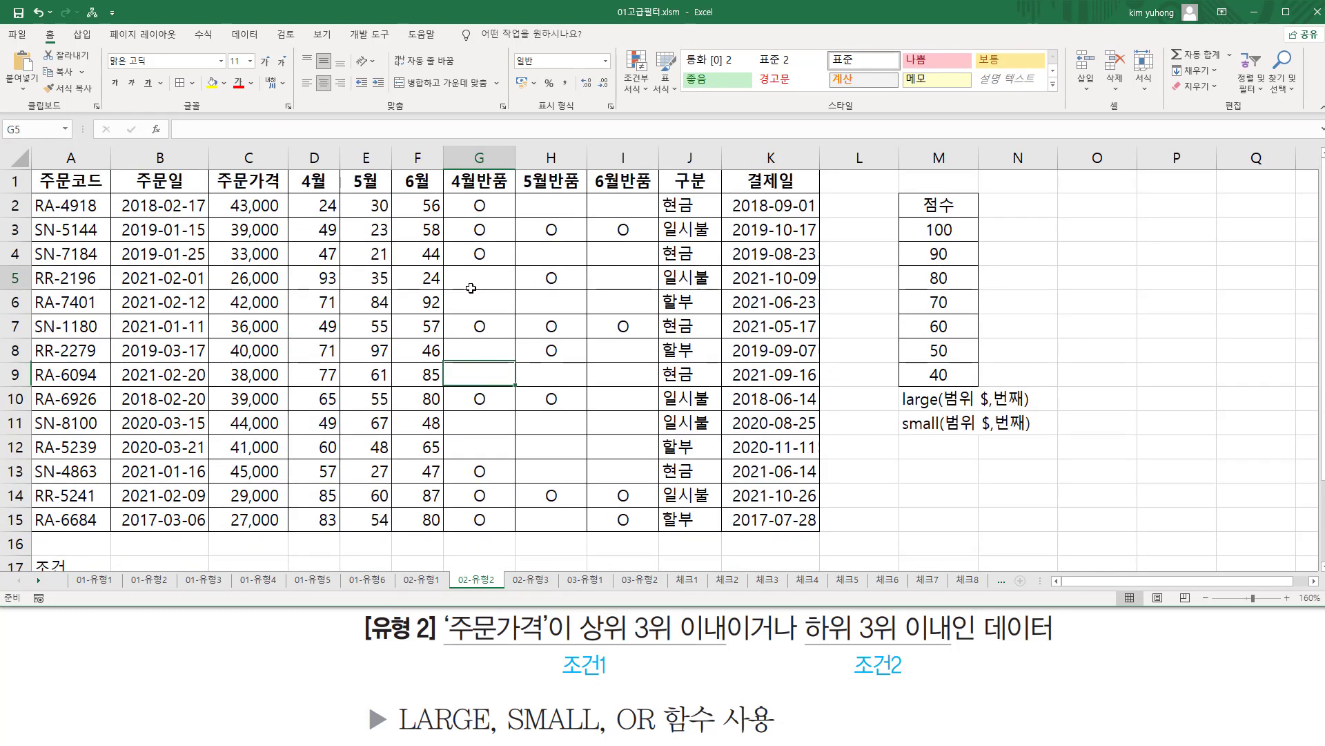
left_click(483, 280)
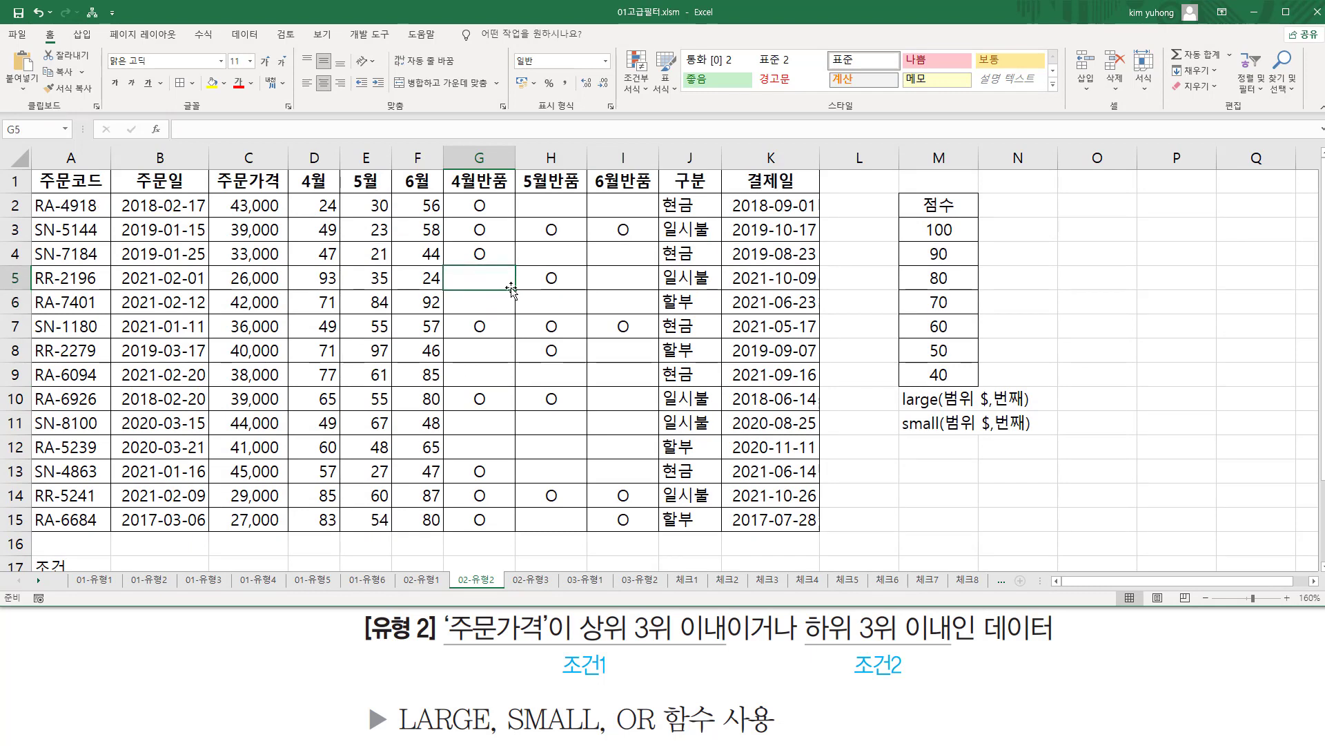
left_click(244, 34)
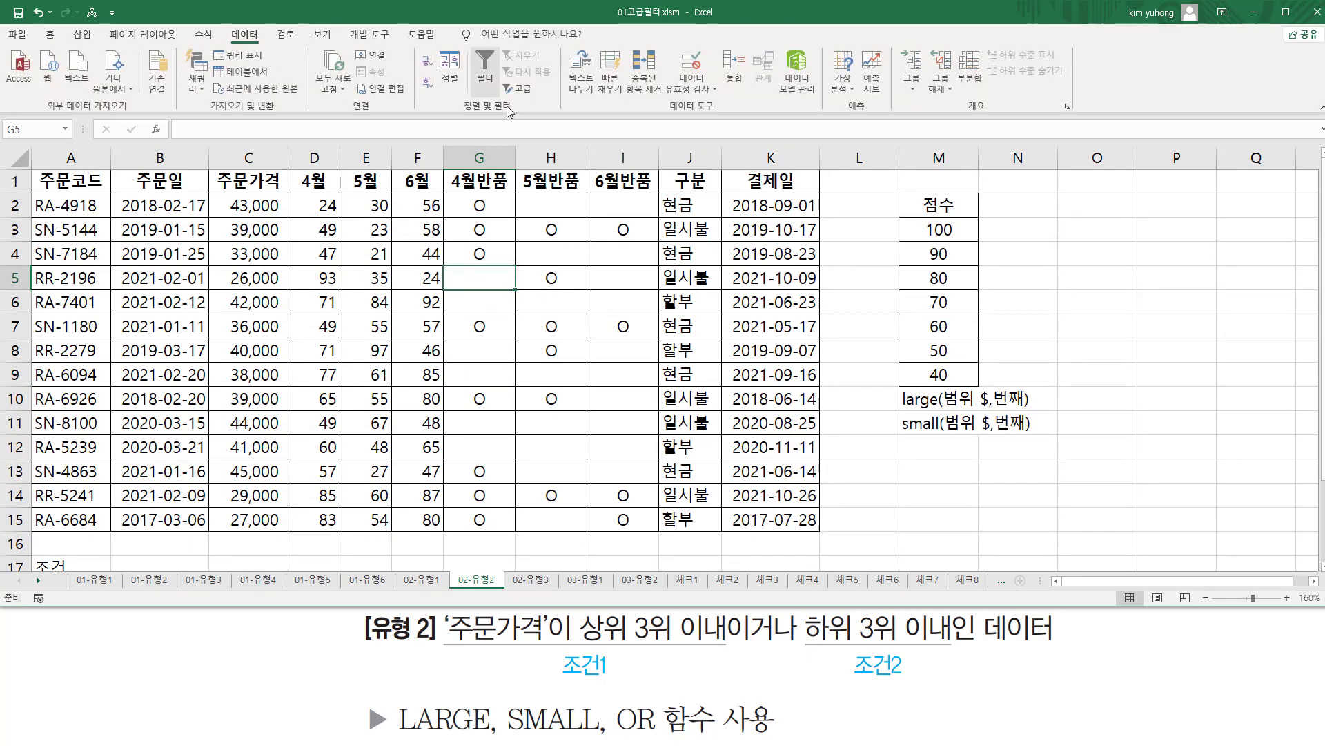
left_click(523, 89)
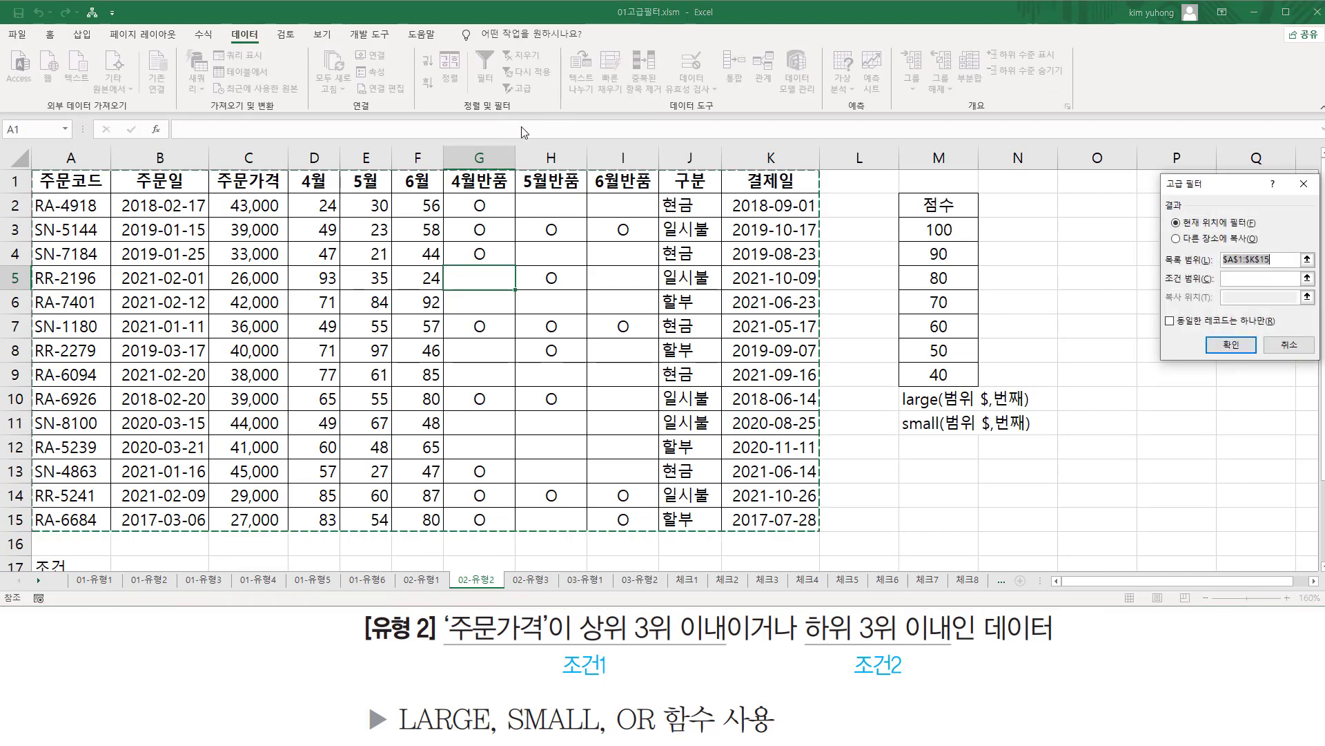
mouse_move(1225, 197)
left_mouse_down()
mouse_move(383, 195)
mouse_move(390, 210)
mouse_move(345, 242)
mouse_move(349, 223)
left_mouse_up()
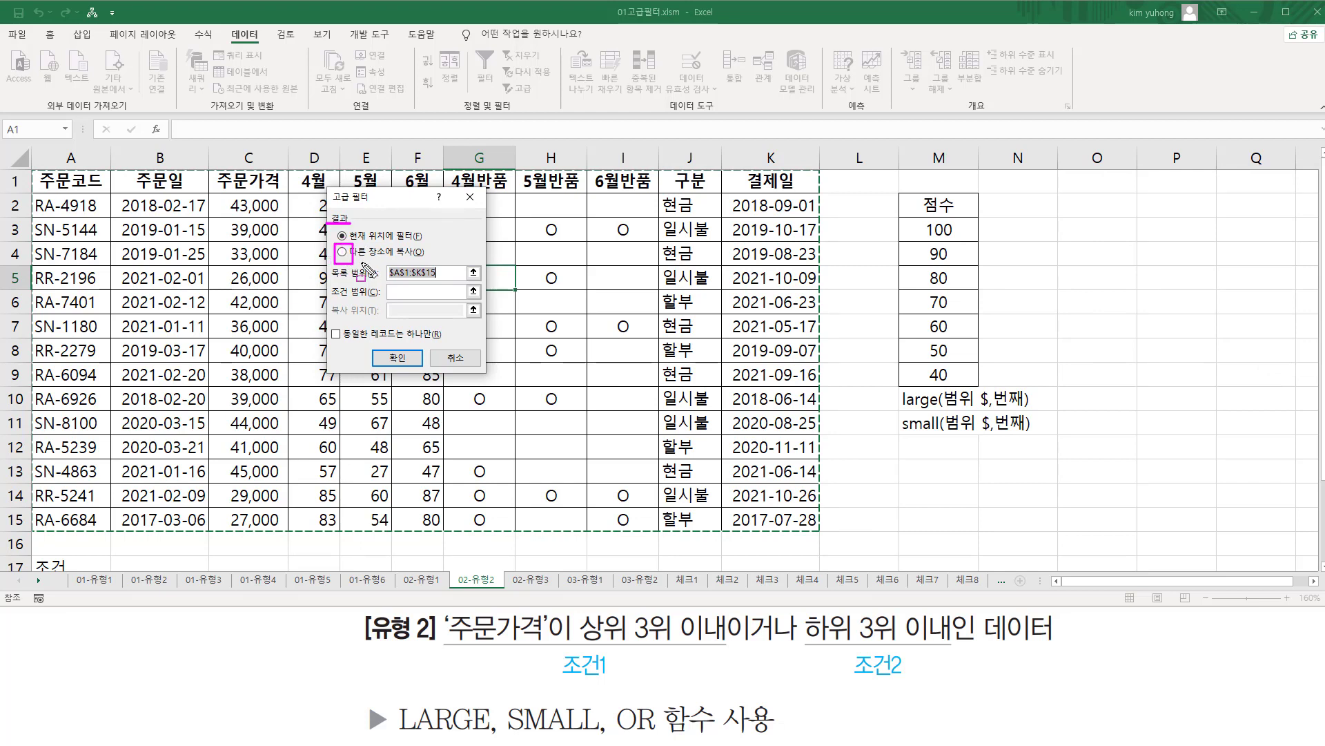
left_click_drag(335, 244, 433, 261)
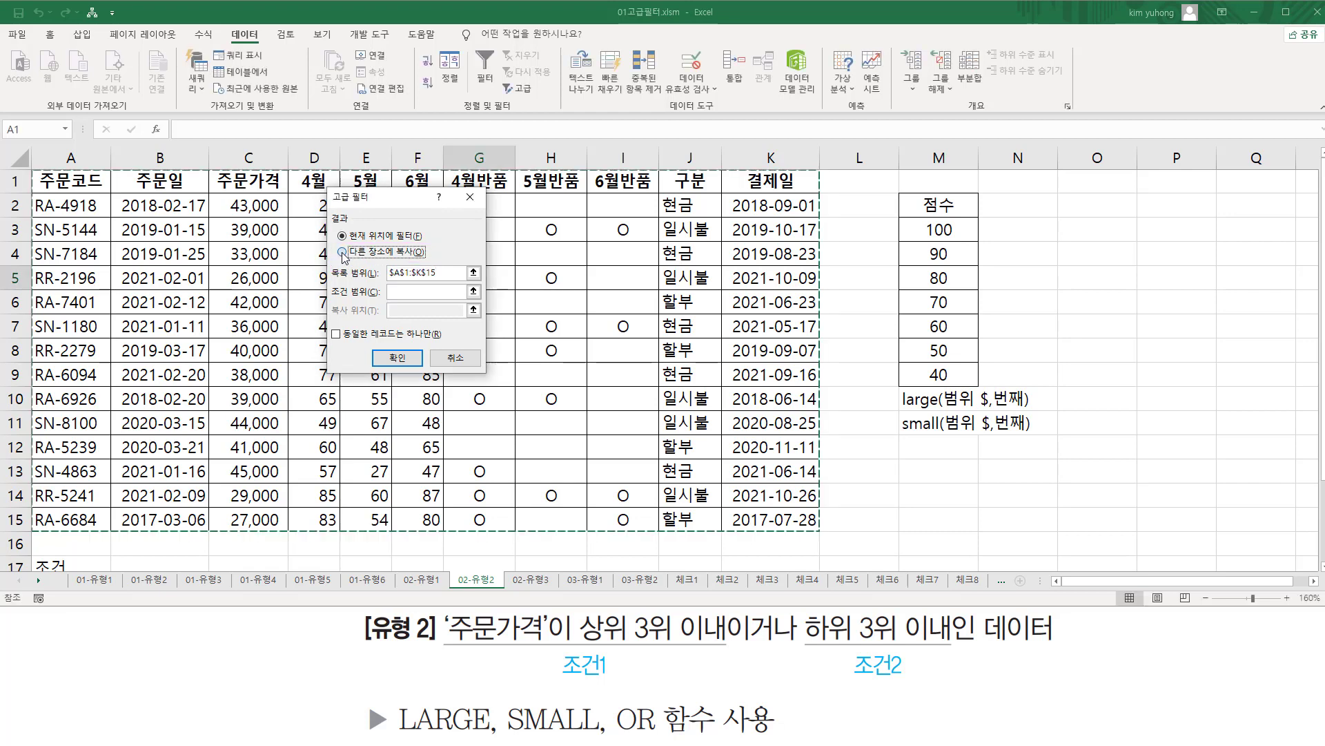
left_click(342, 252)
left_click(415, 274)
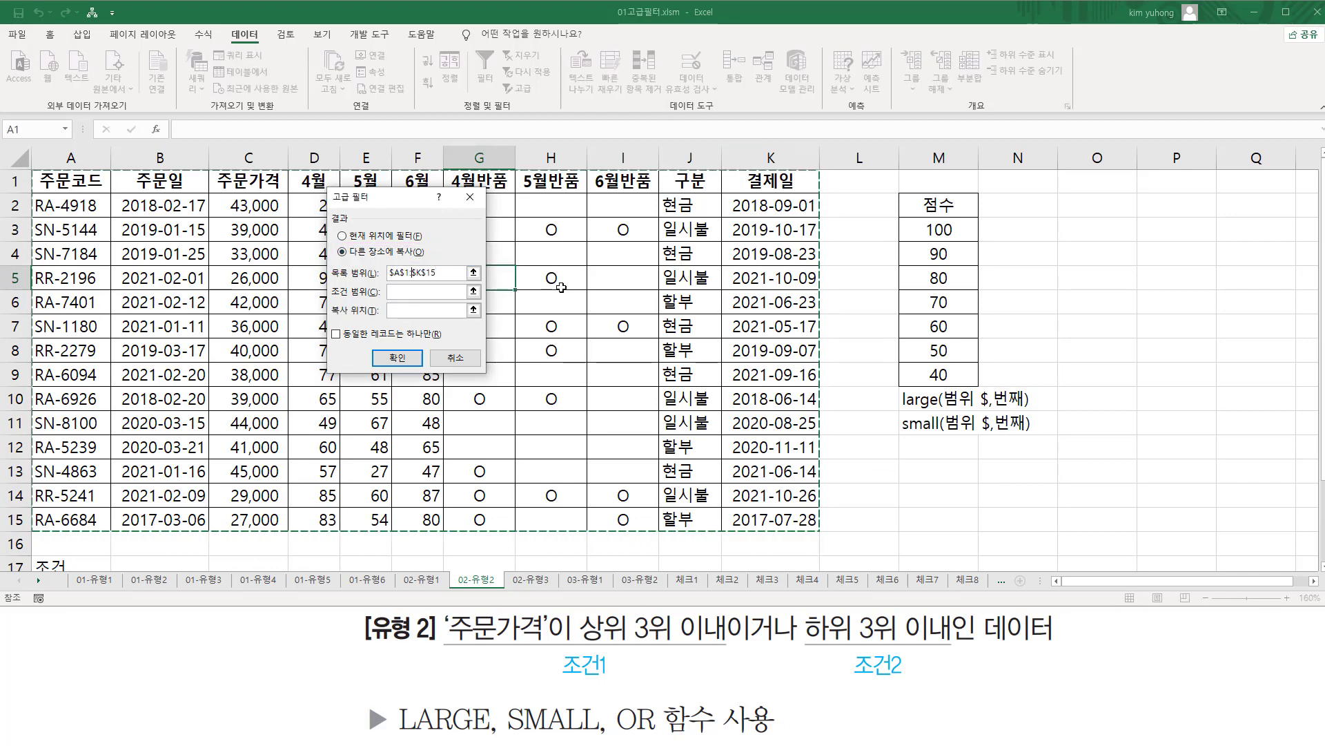
Set the criteria range to A17:A18 and the copy destination to A20, and run the advanced filter
left_click(404, 290)
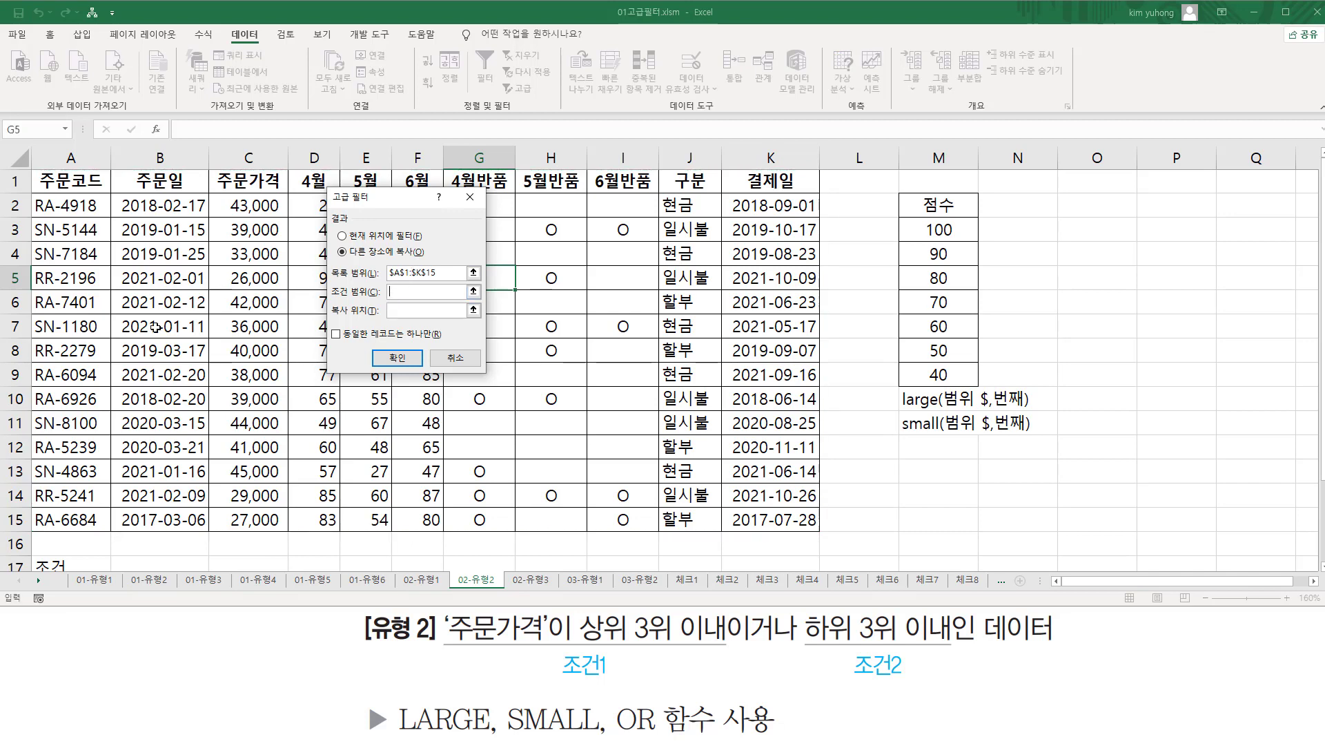
scroll(149, 324, "down", 2)
left_click(74, 397)
left_click_drag(74, 398, 71, 417)
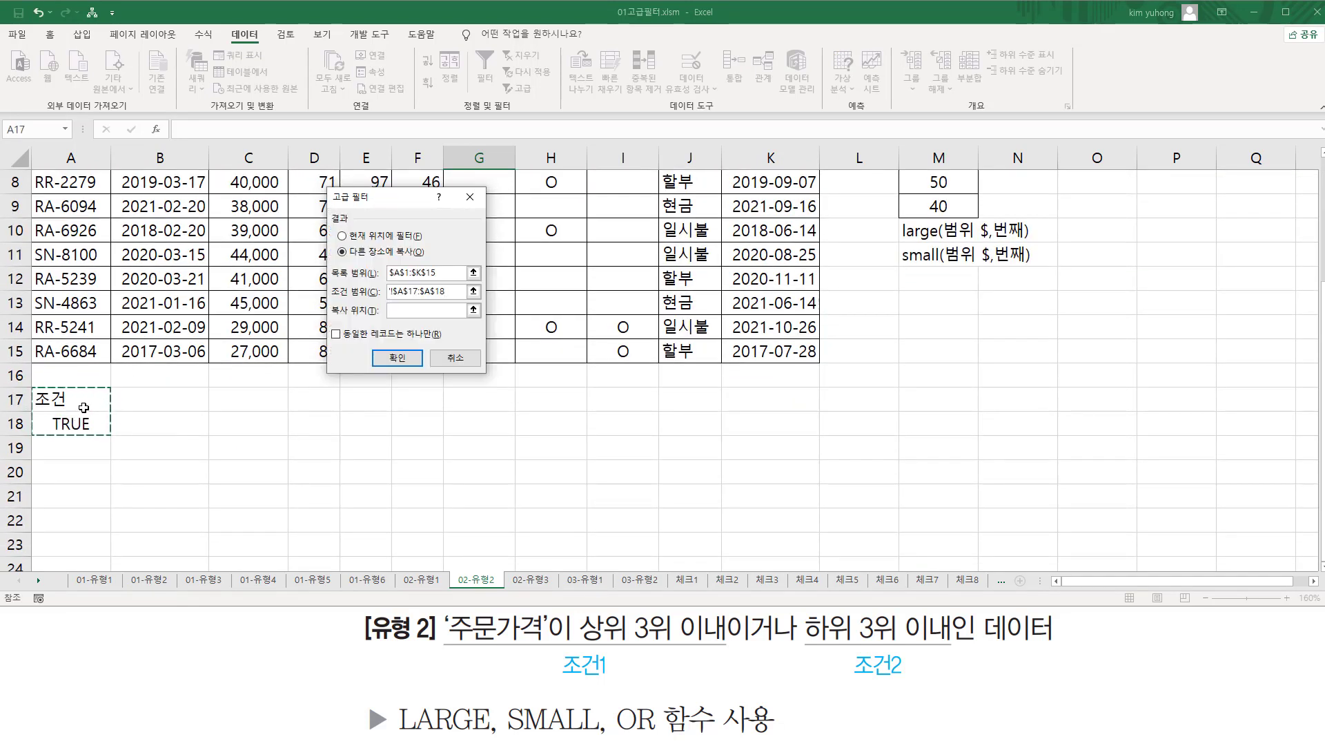
left_click(396, 310)
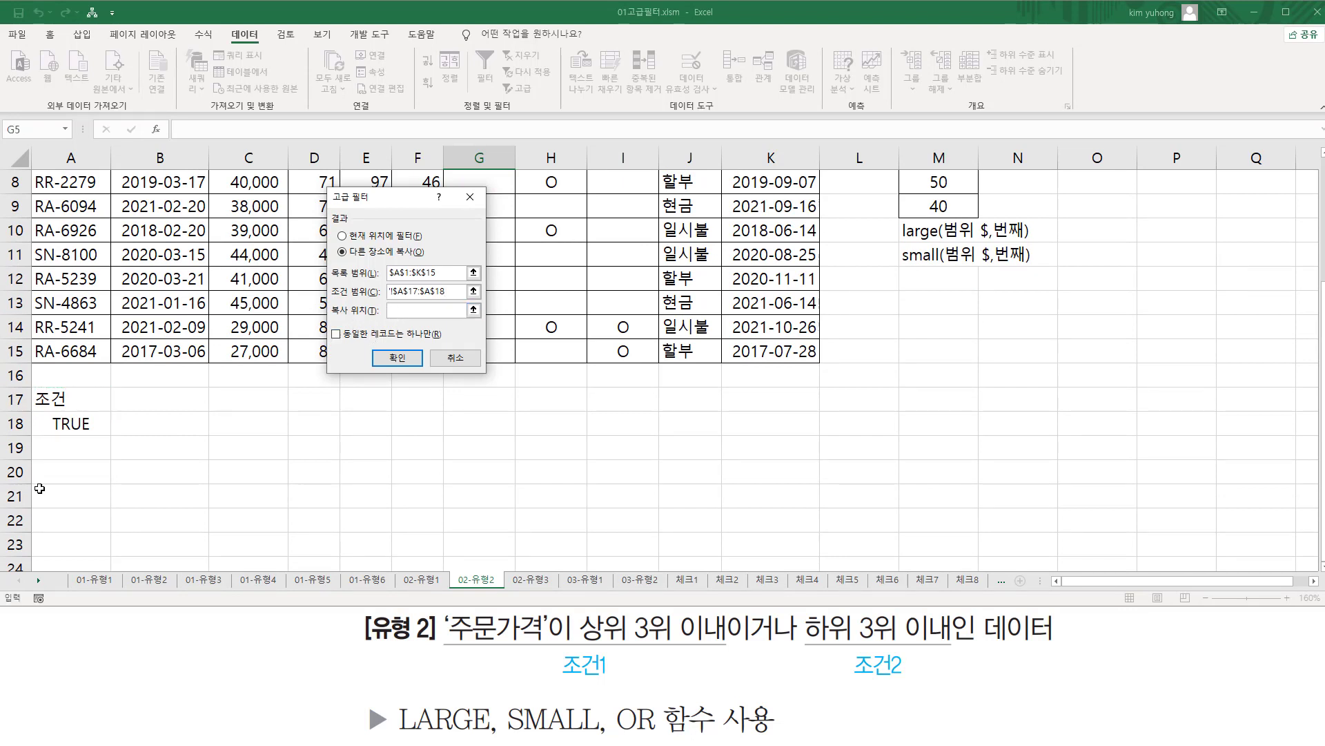
left_click(73, 468)
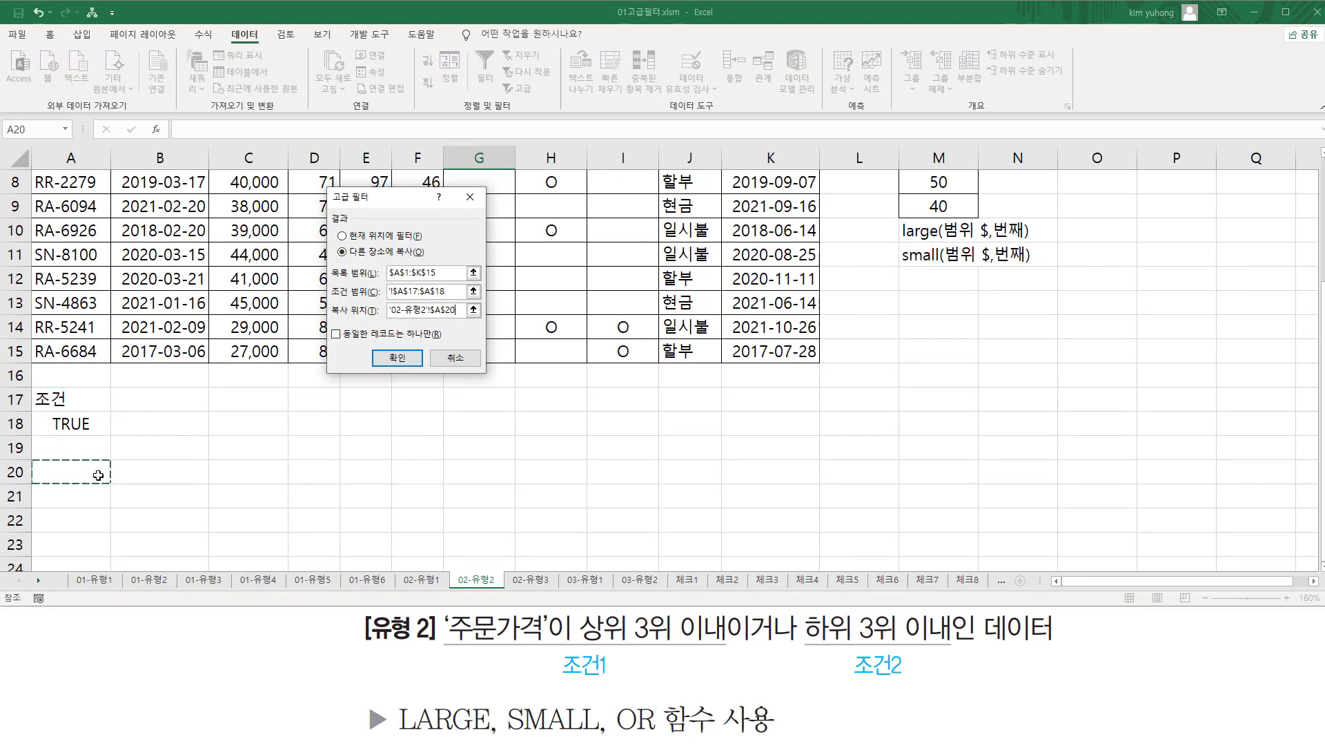
left_click(396, 358)
Check the 주문가격 values of the extracted orders against the top 3 and bottom 3 requirement
scroll(338, 395, "up", 1)
scroll(339, 395, "down", 5)
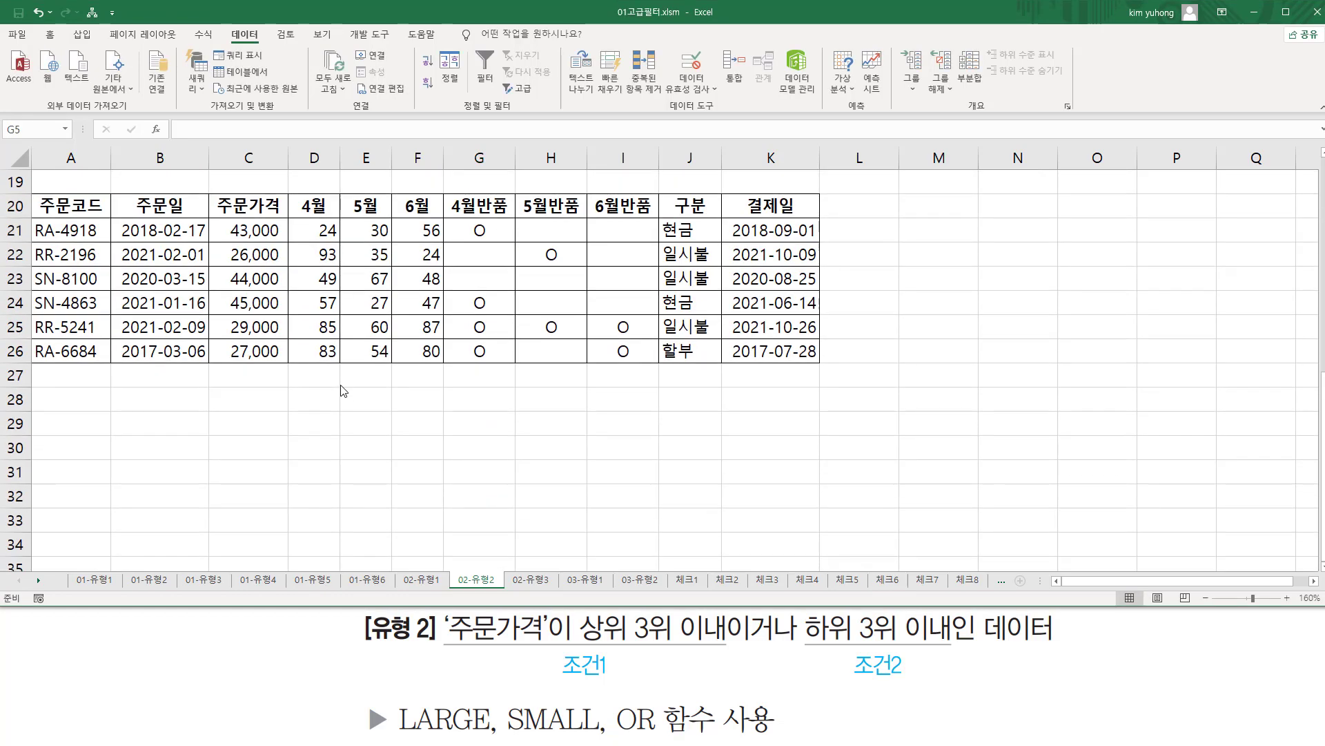
scroll(339, 395, "up", 3)
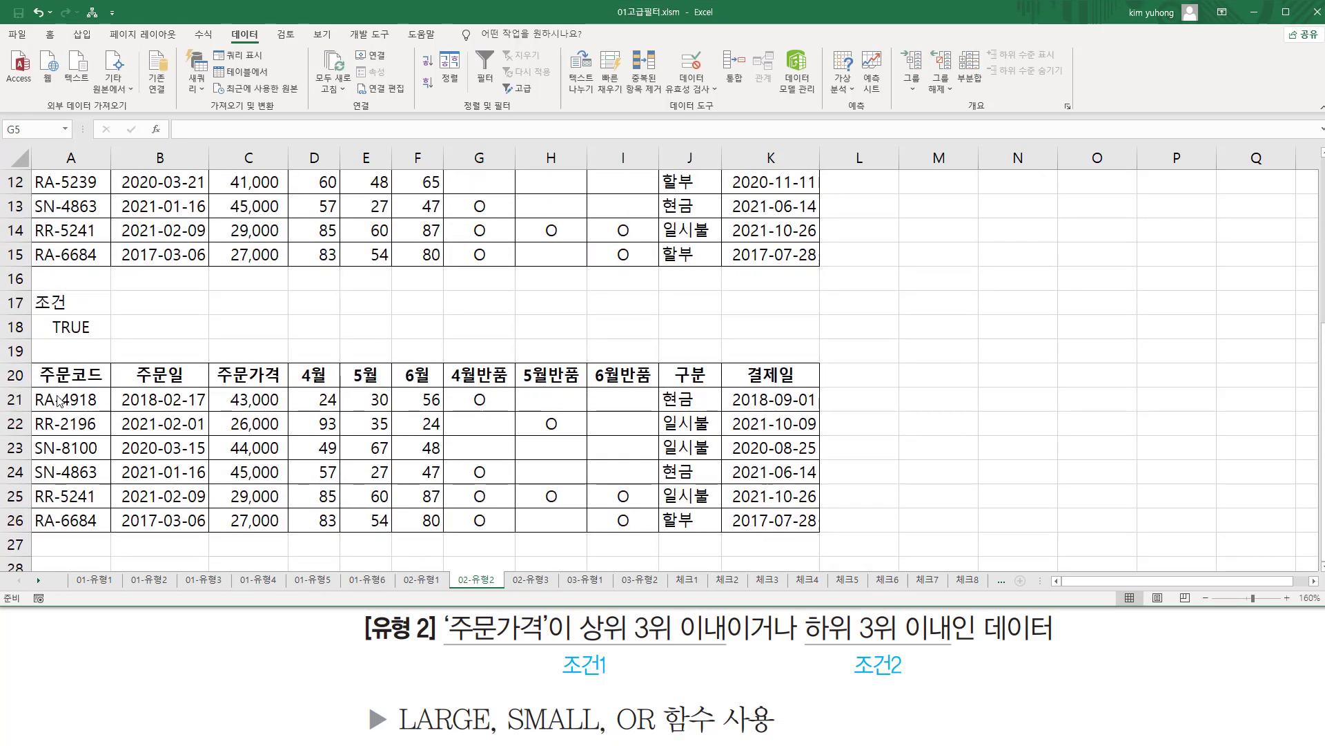
mouse_move(28, 384)
left_mouse_down()
mouse_move(552, 471)
mouse_move(829, 557)
mouse_move(830, 542)
left_mouse_up()
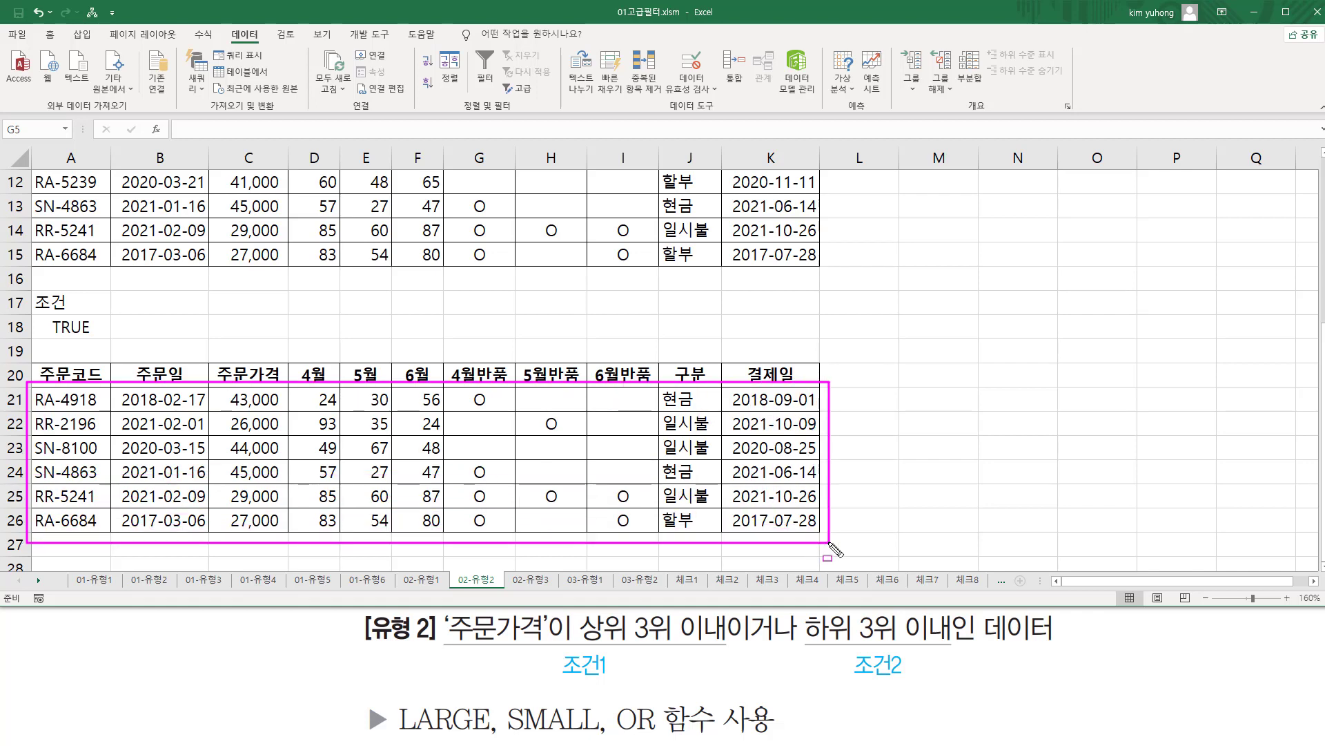
mouse_move(226, 435)
left_mouse_down()
mouse_move(283, 468)
mouse_move(283, 484)
left_mouse_up()
left_click_drag(222, 391, 286, 412)
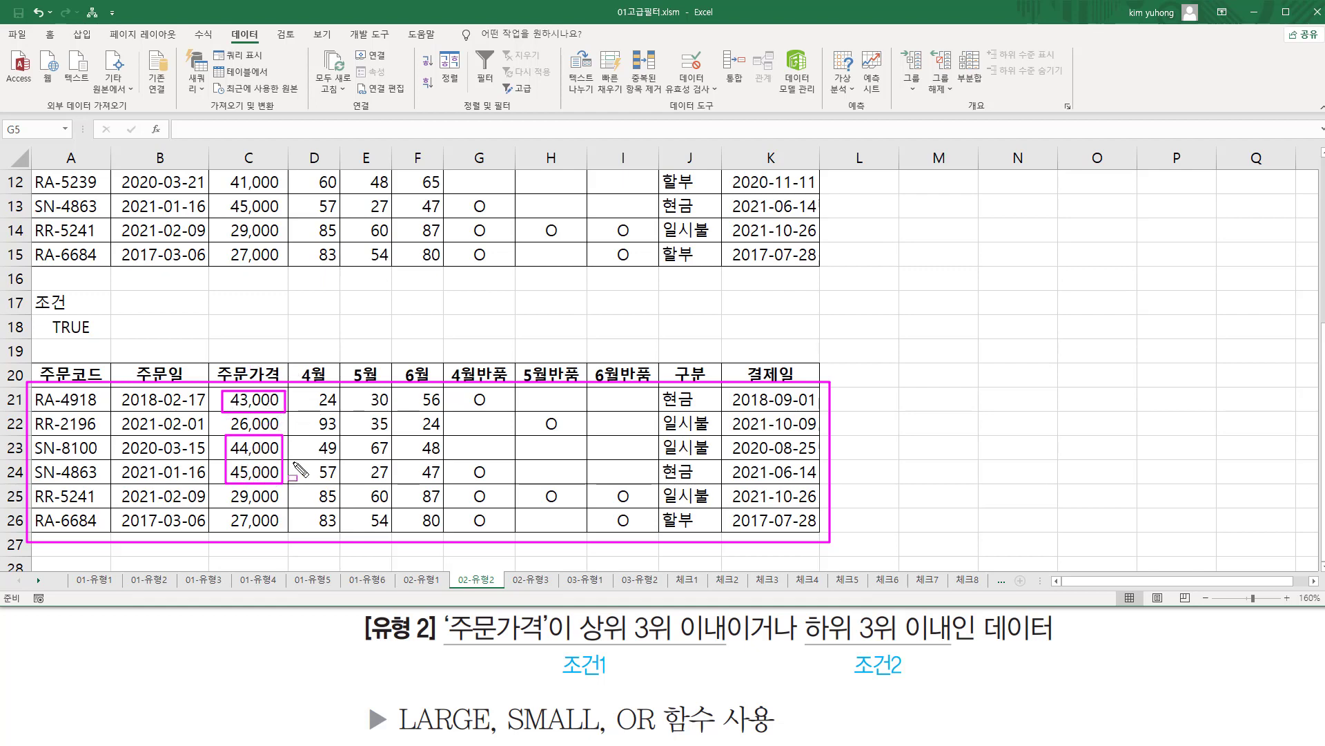
key("e")
mouse_move(223, 409)
left_mouse_down()
mouse_move(298, 447)
mouse_move(292, 434)
left_mouse_up()
mouse_move(219, 509)
left_mouse_down()
mouse_move(307, 548)
mouse_move(295, 531)
left_mouse_up()
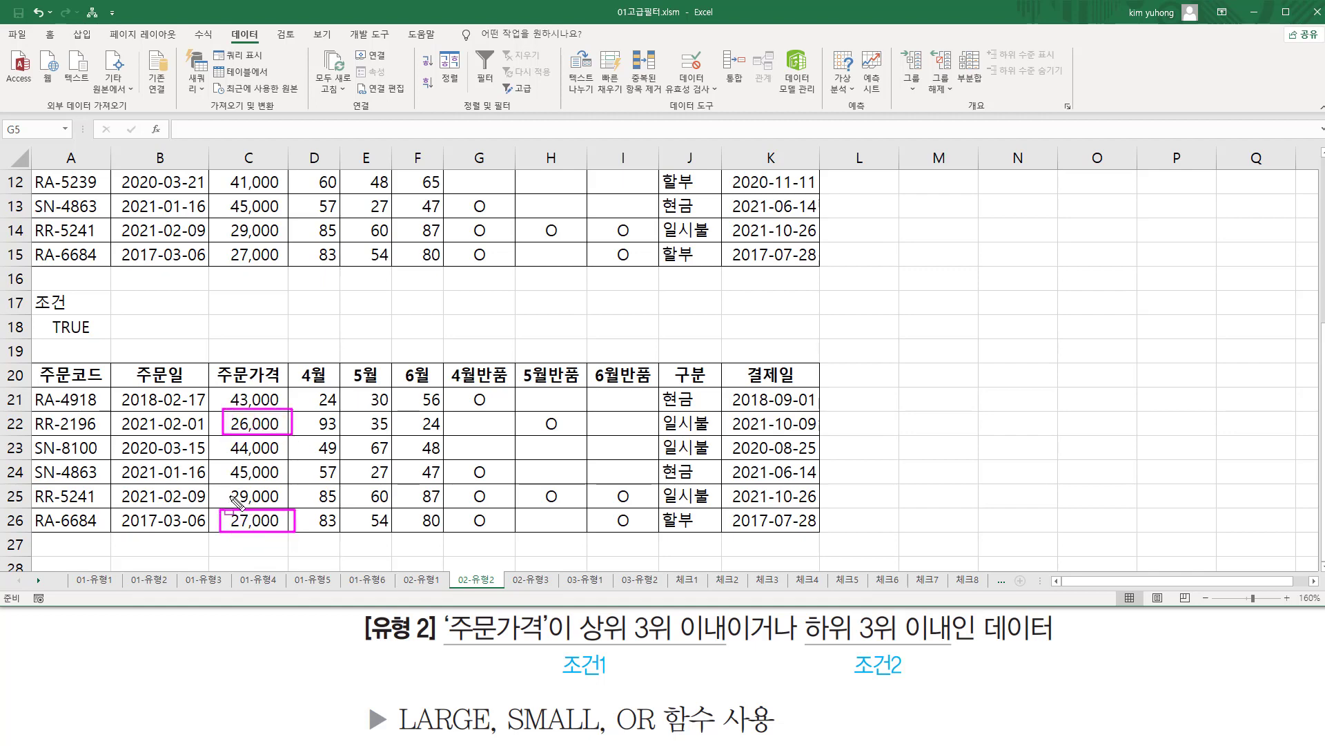
left_click_drag(227, 483, 281, 507)
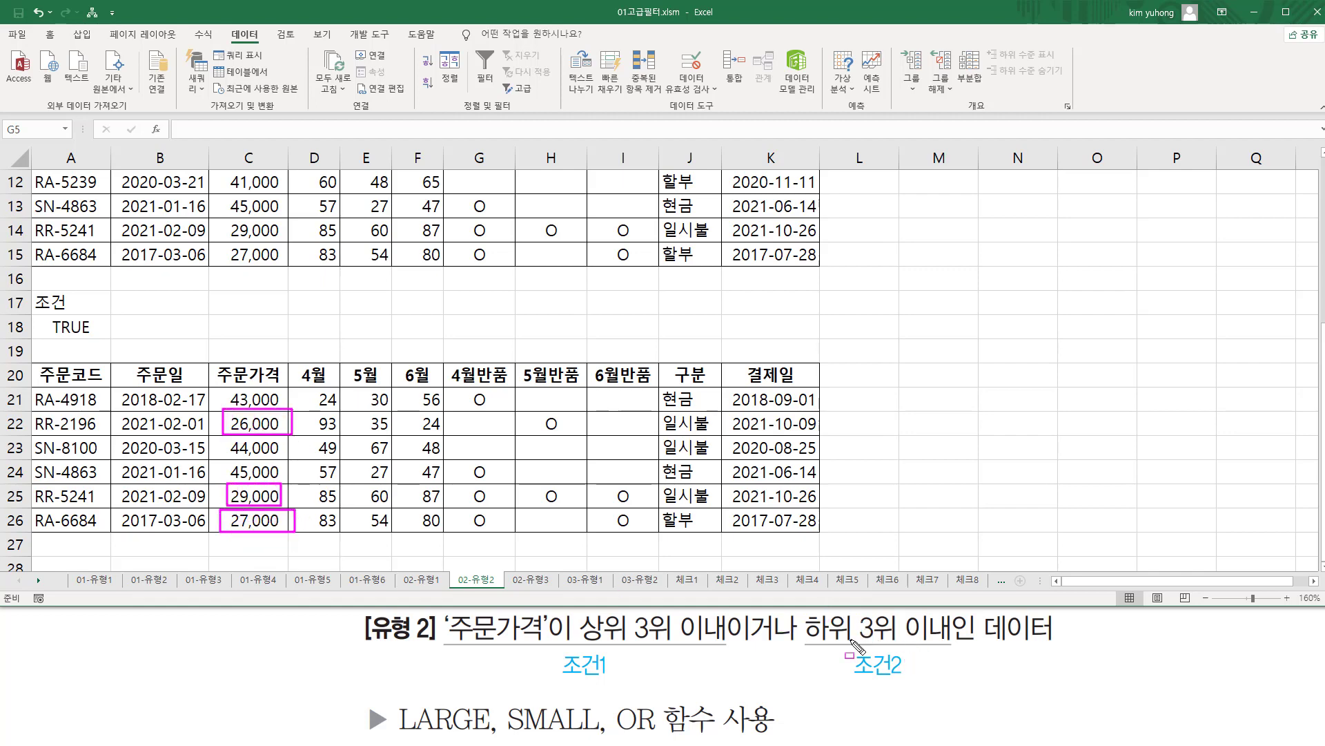
key("Escape")
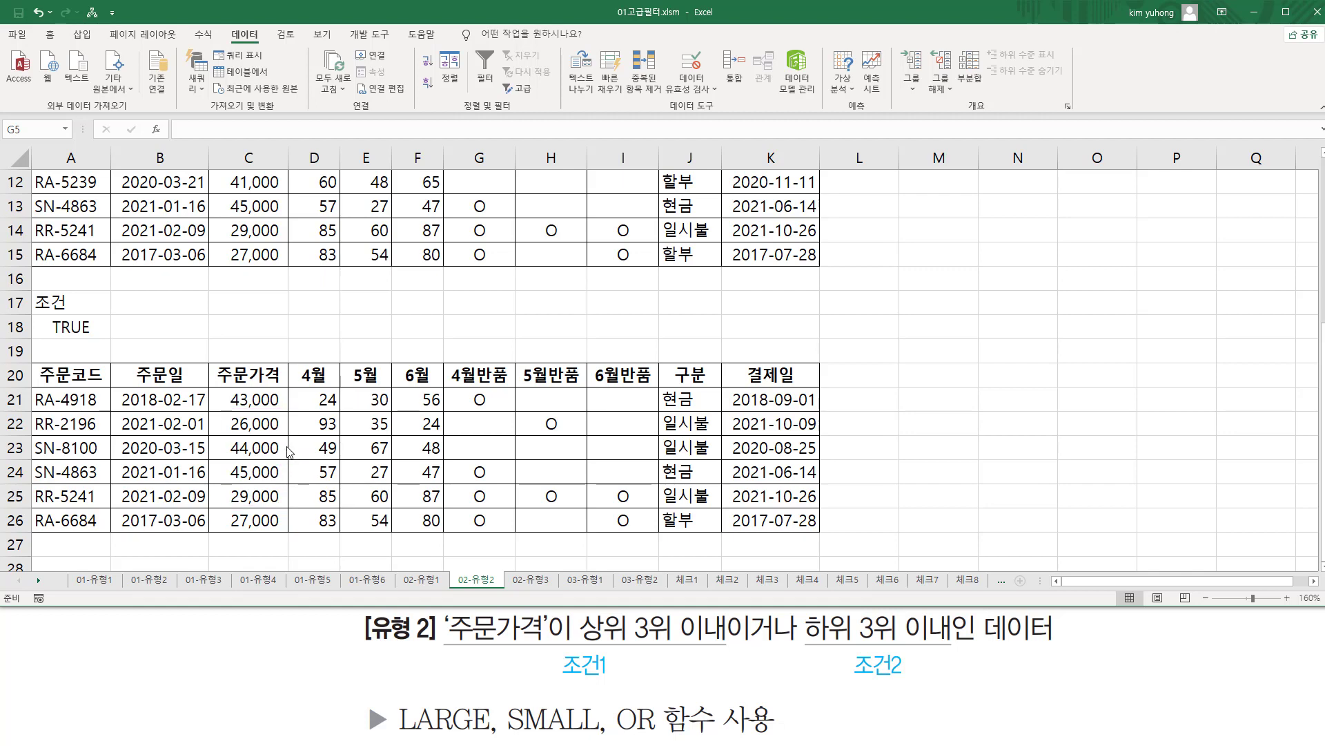
Paste =OR( C2 >= LARGE($C$2:$C$15,3) , C2 <= SMALL($C$2:$C$15,3) ) as text into C17 and color it red
left_click(242, 302)
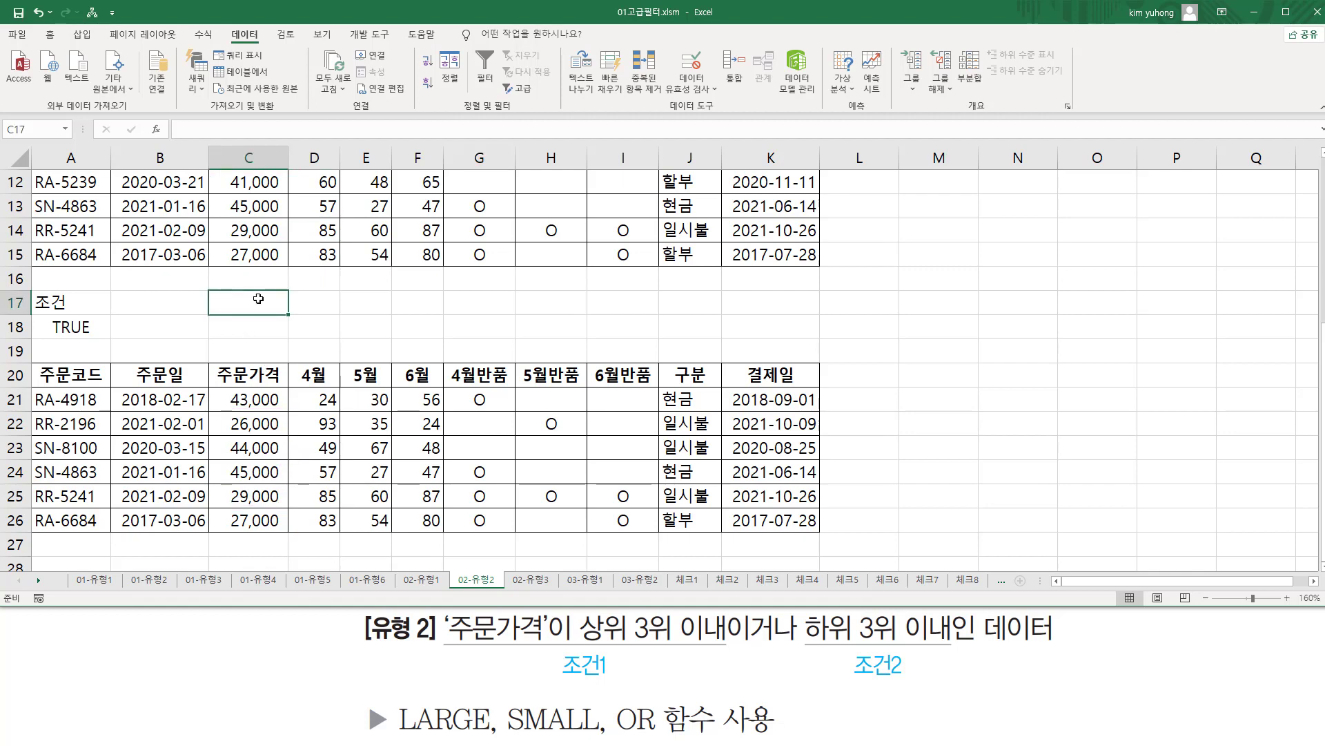
double_click(258, 298)
key("ctrl+v")
key("Return")
left_click(258, 298)
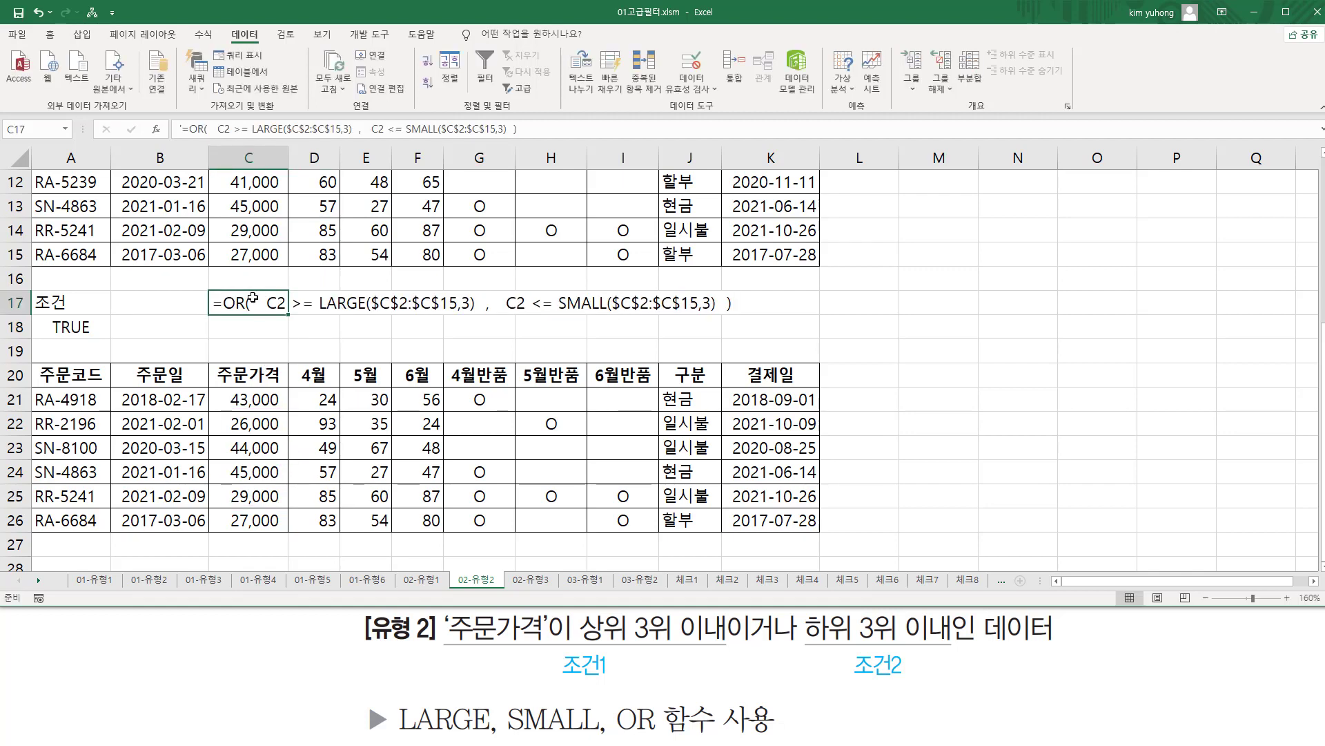
scroll(258, 299, "up", 2)
left_click(48, 36)
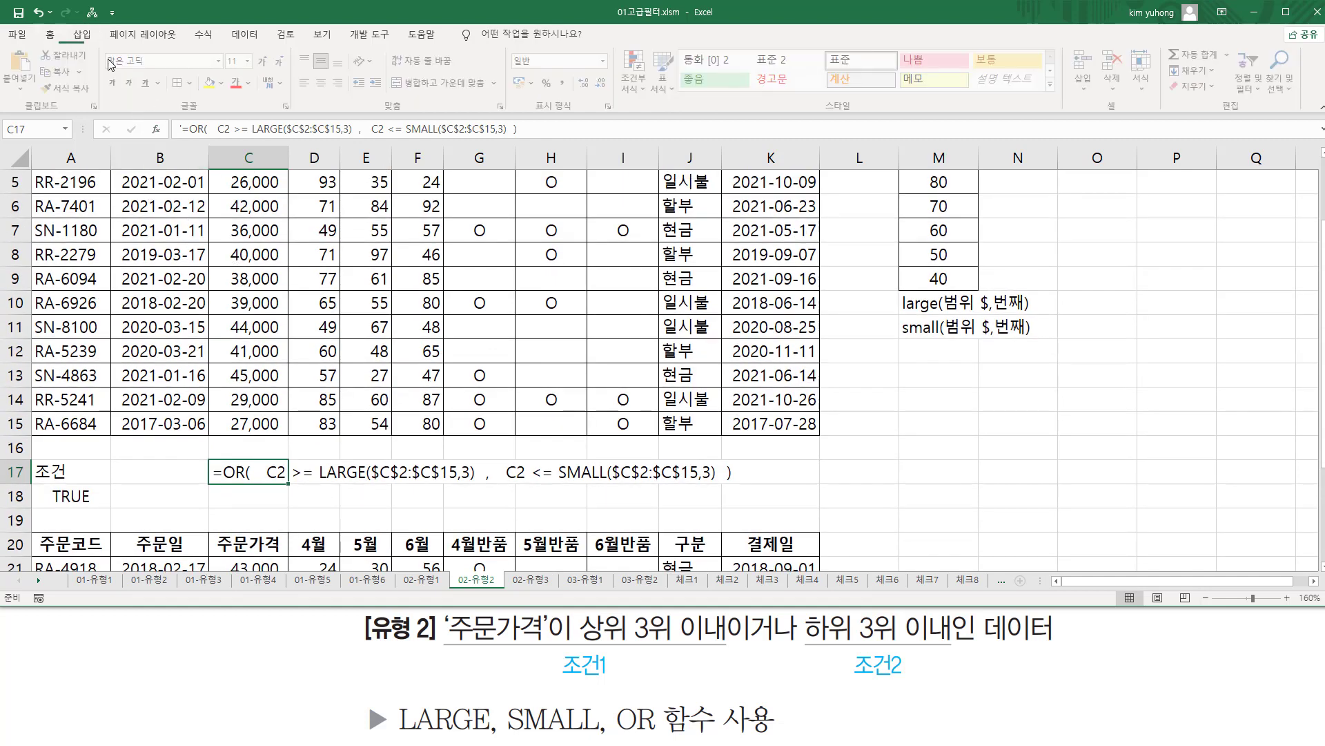
left_click(783, 523)
Compare the two conditions of the formula in C17 with the syntax notes in M10:M11 and the 유형 2 requirement
mouse_move(890, 286)
left_mouse_down()
mouse_move(902, 312)
mouse_move(1048, 343)
left_mouse_up()
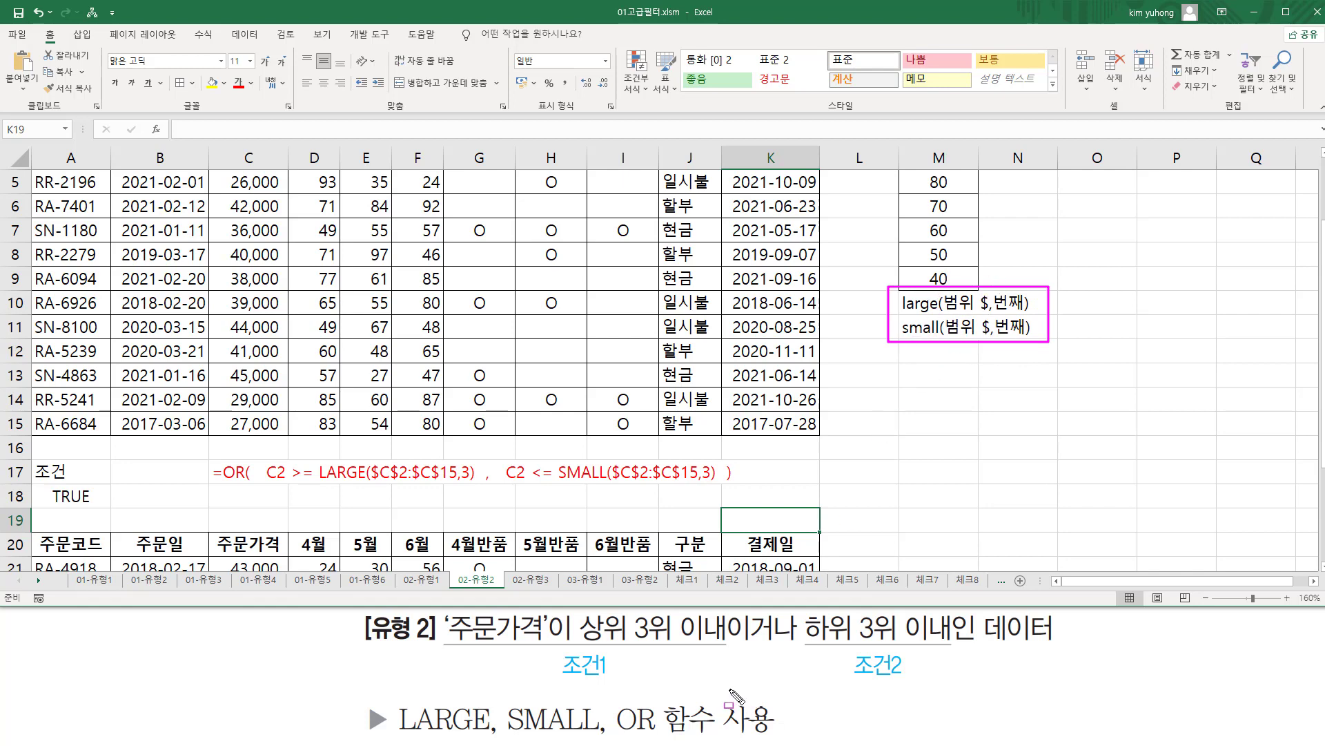
left_click_drag(580, 644, 951, 645)
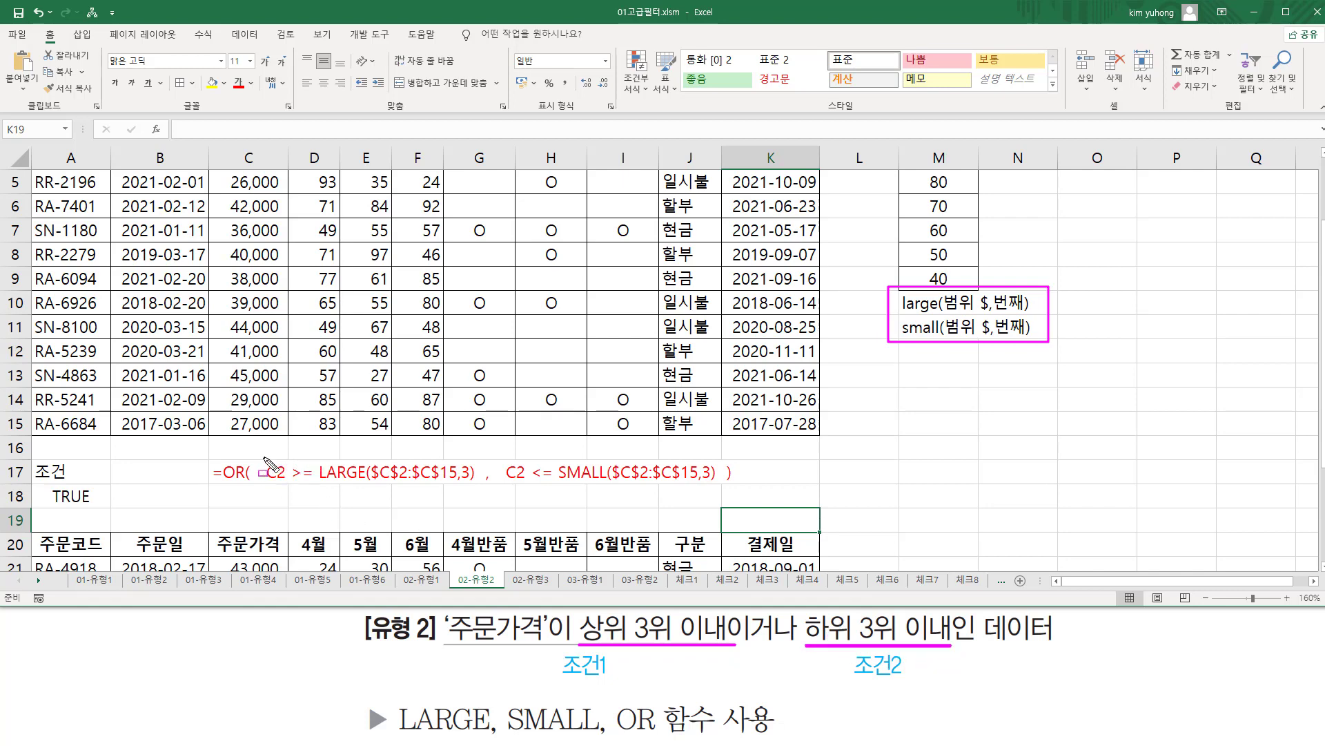
left_click_drag(262, 456, 479, 497)
mouse_move(508, 454)
left_mouse_down()
mouse_move(535, 491)
mouse_move(702, 504)
mouse_move(720, 493)
left_mouse_up()
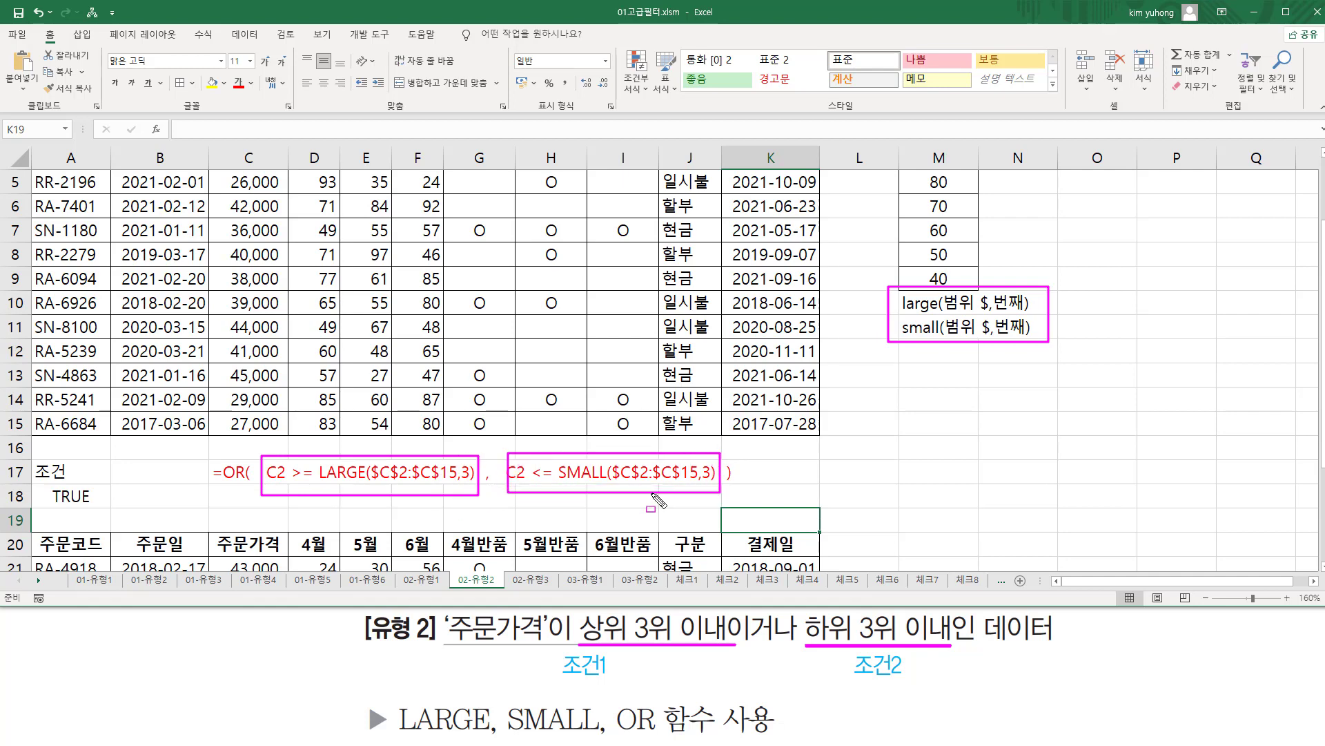